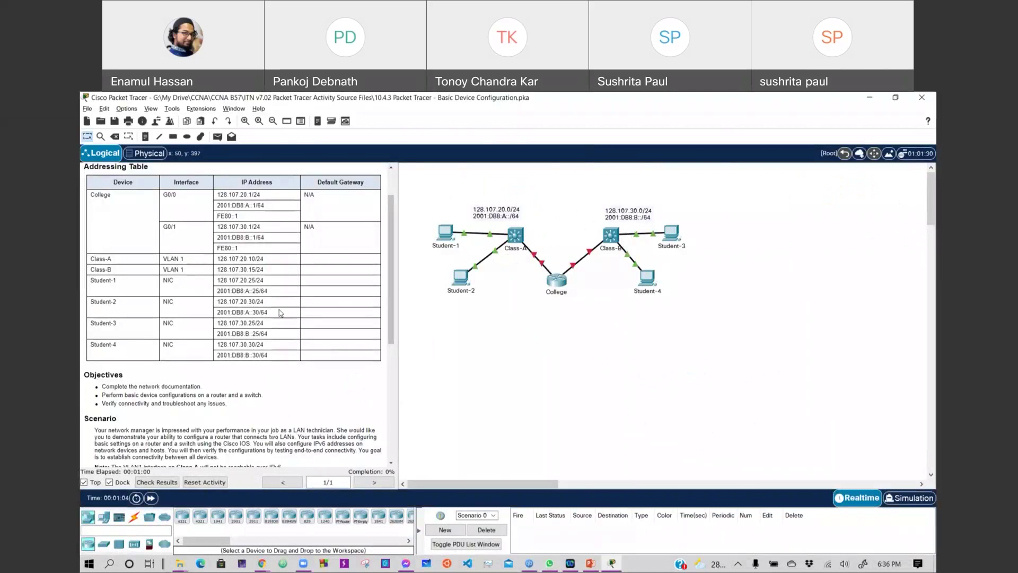
# Scroll through the activity instructions to review the addressing requirements.
pyautogui.scroll(-1, 281, 313)
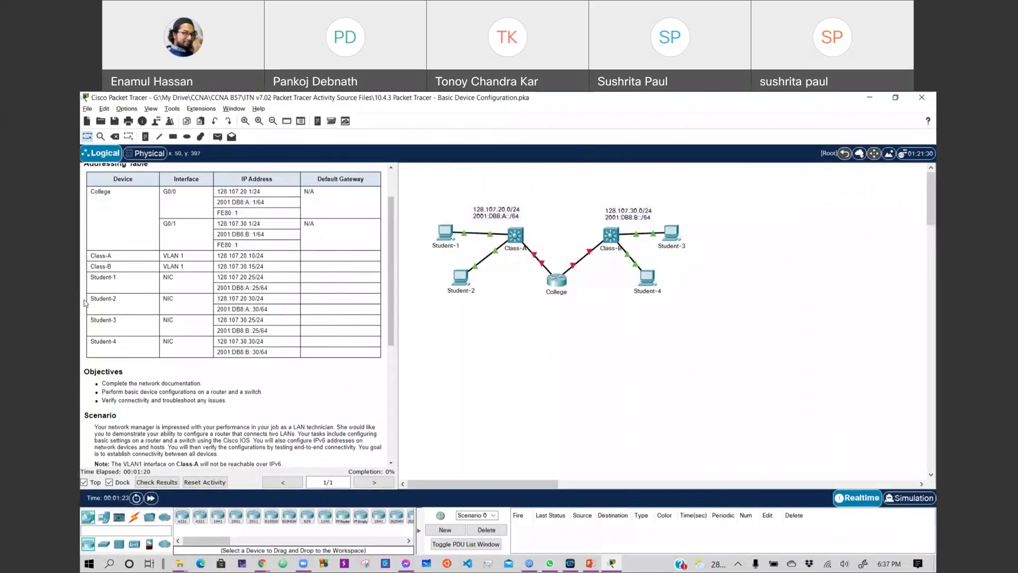
pyautogui.scroll(-8, 172, 376)
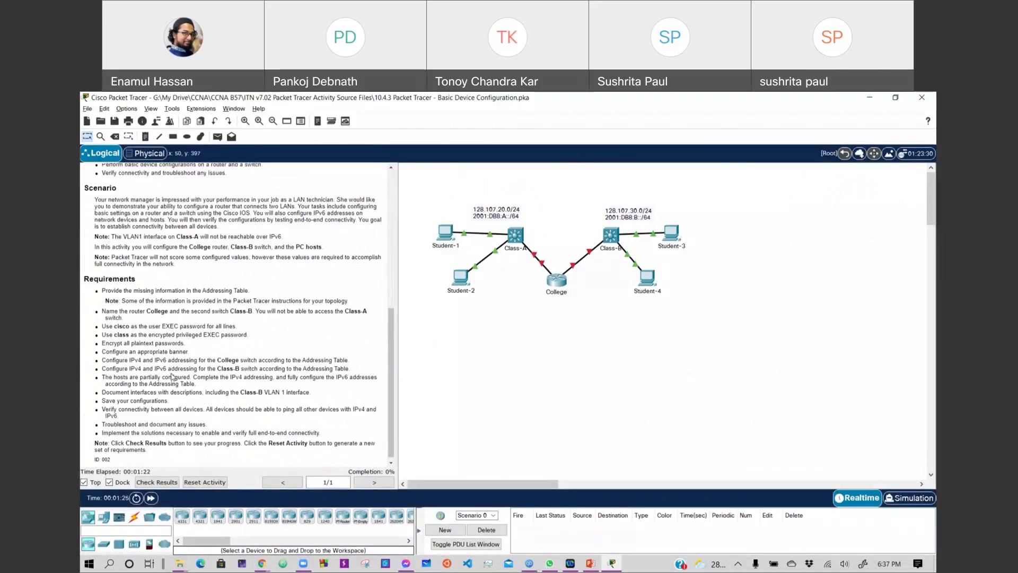
pyautogui.scroll(-1, 173, 377)
pyautogui.scroll(3, 183, 284)
pyautogui.scroll(2, 183, 284)
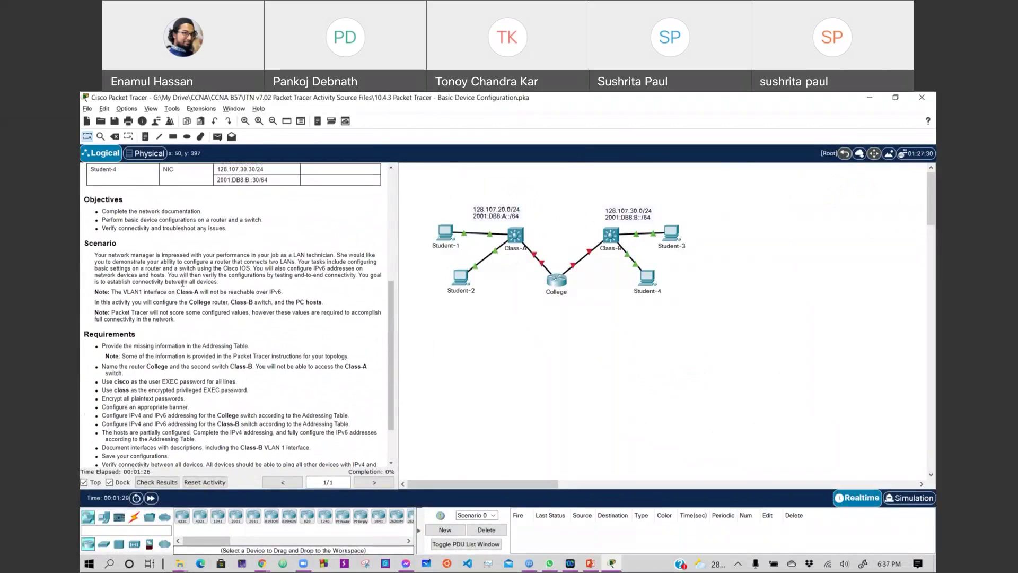
pyautogui.scroll(1, 120, 255)
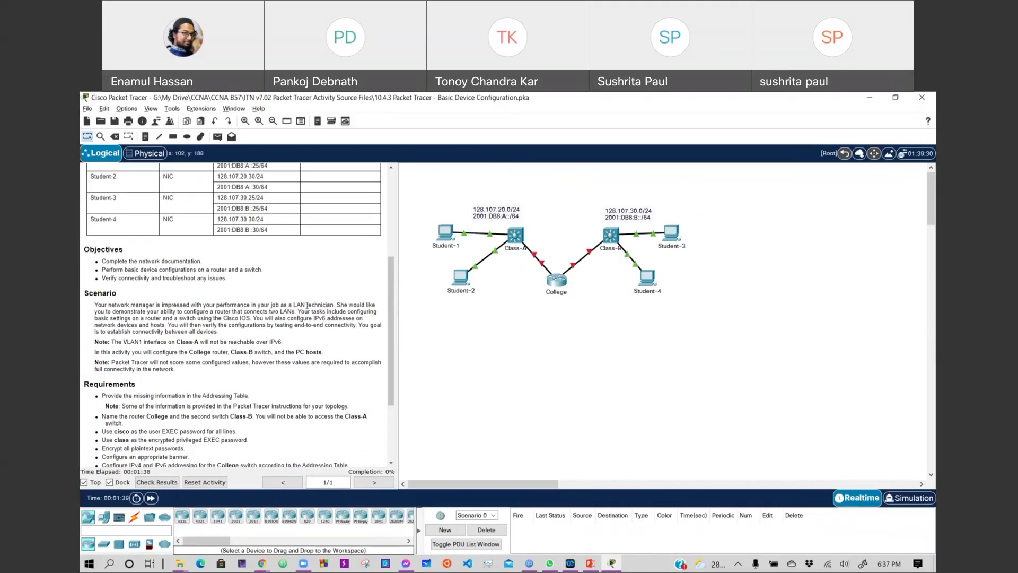
pyautogui.scroll(-3, 261, 427)
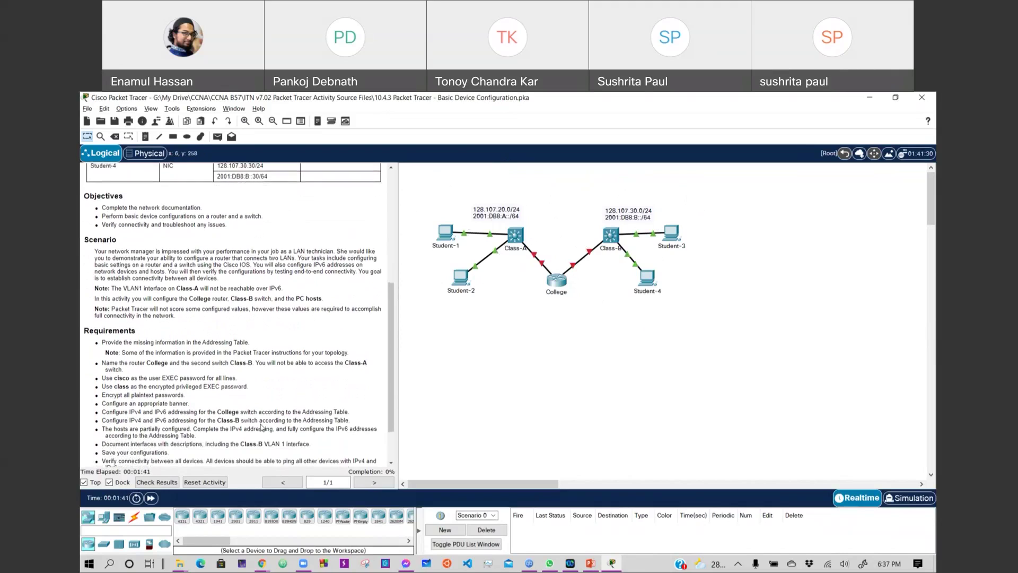
pyautogui.scroll(-3, 262, 427)
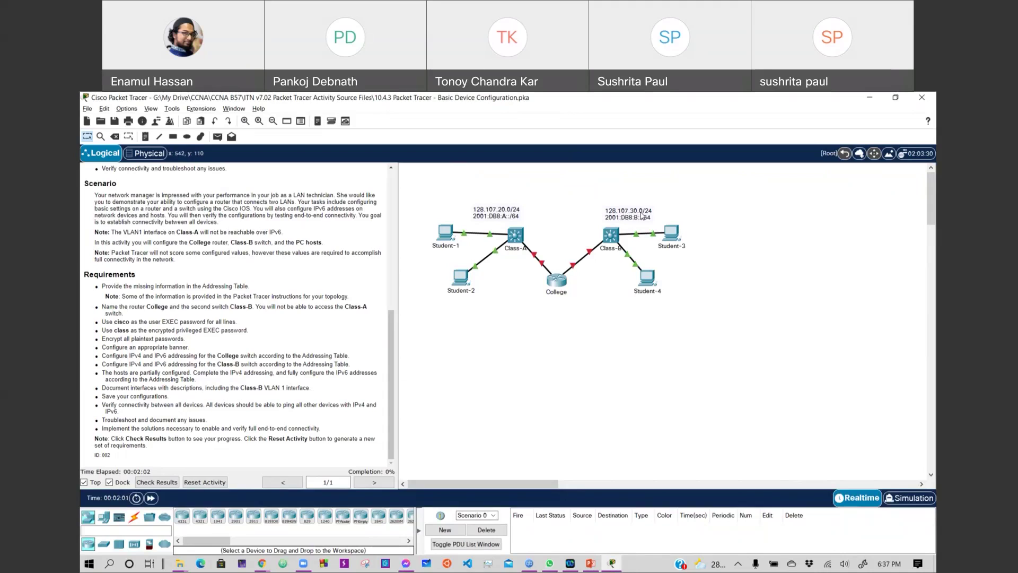
pyautogui.scroll(4, 319, 297)
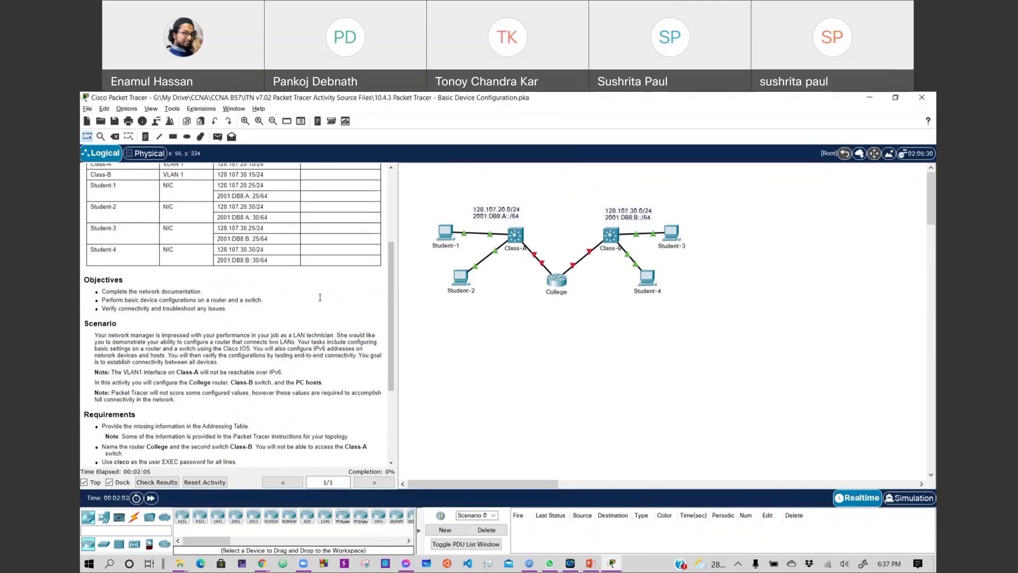
pyautogui.scroll(5, 320, 297)
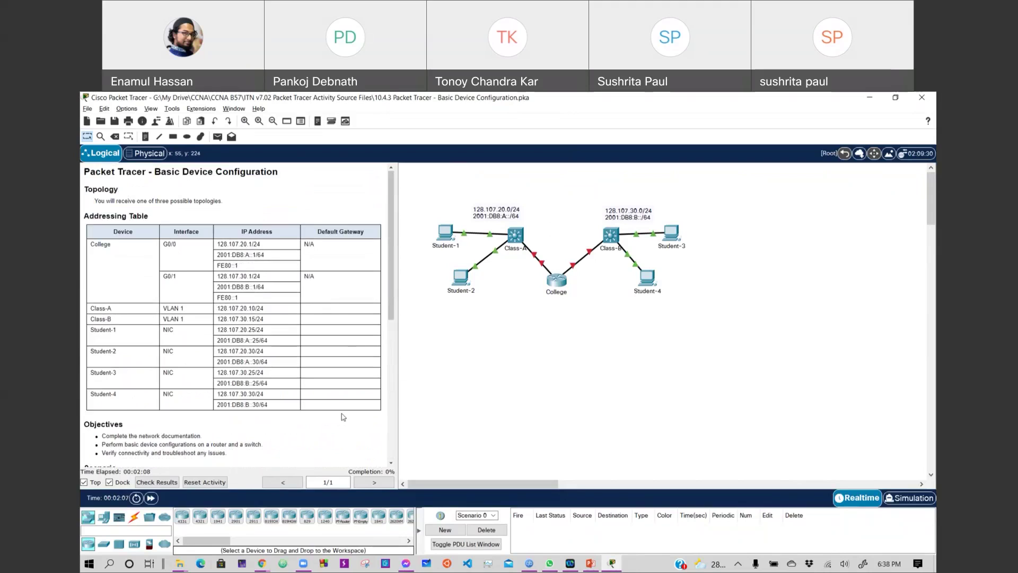
pyautogui.scroll(-3, 344, 417)
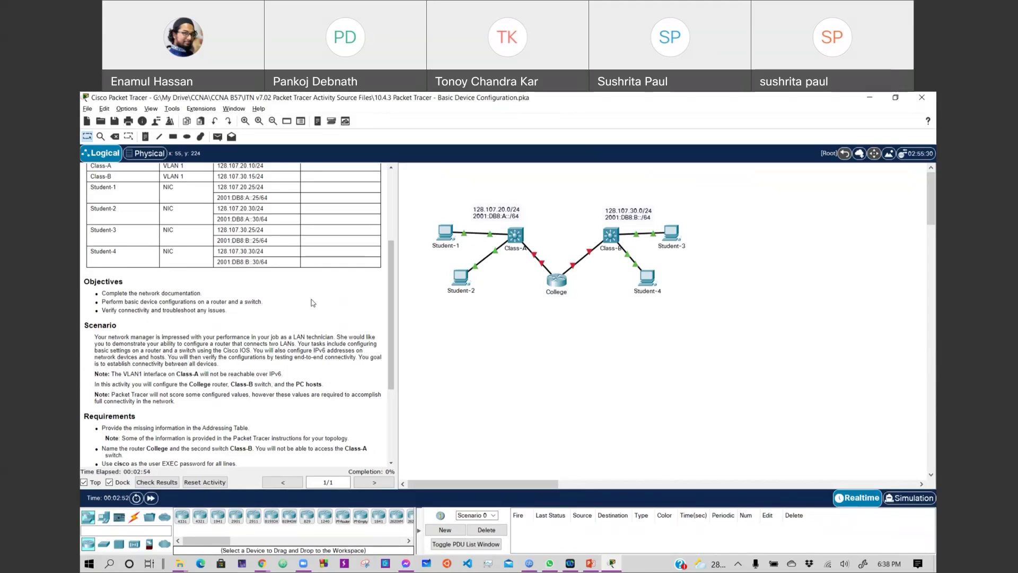
pyautogui.scroll(2, 313, 303)
pyautogui.scroll(-1, 312, 303)
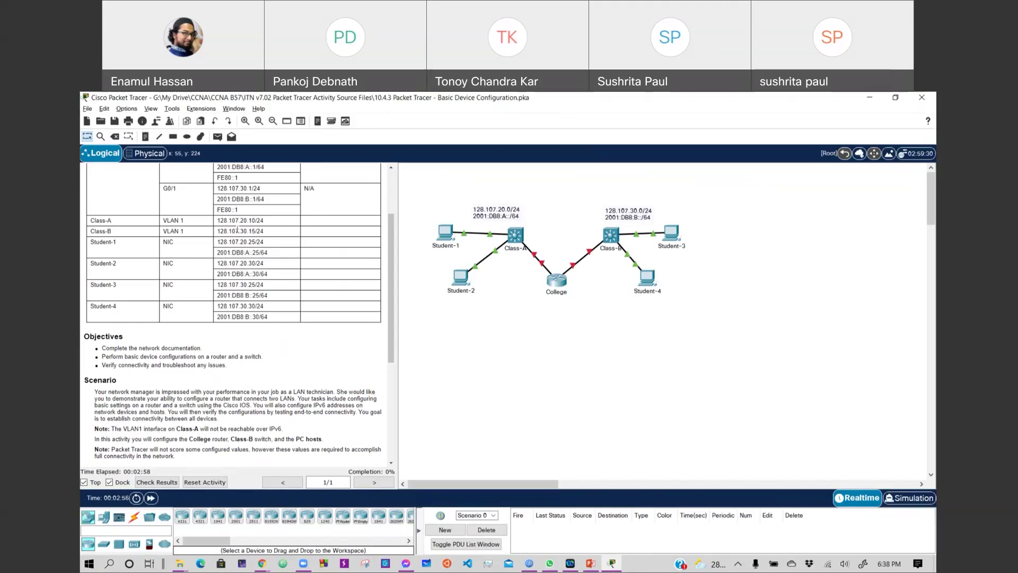
pyautogui.scroll(-1, 256, 365)
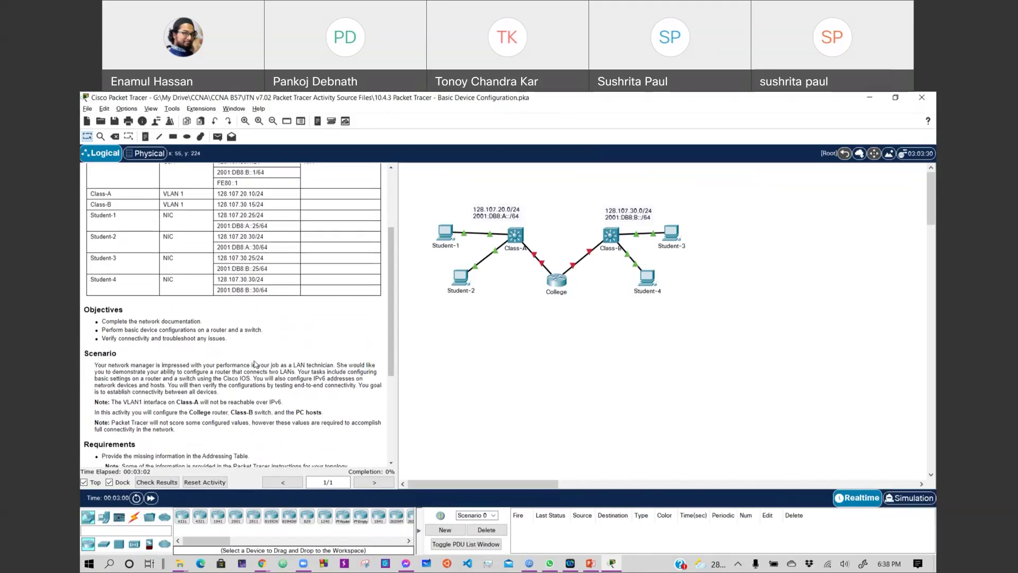
pyautogui.scroll(1, 254, 365)
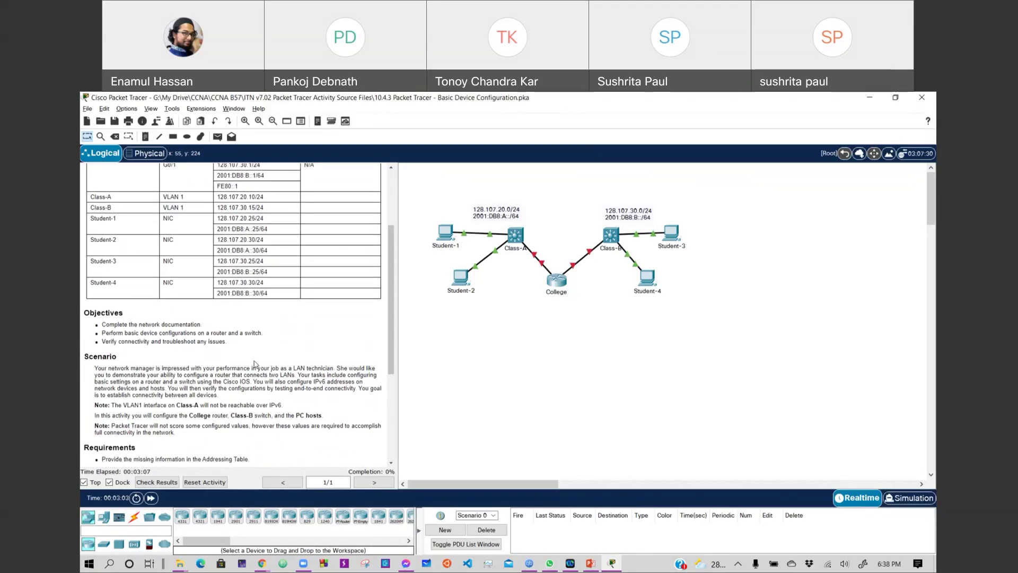
pyautogui.scroll(-1, 255, 364)
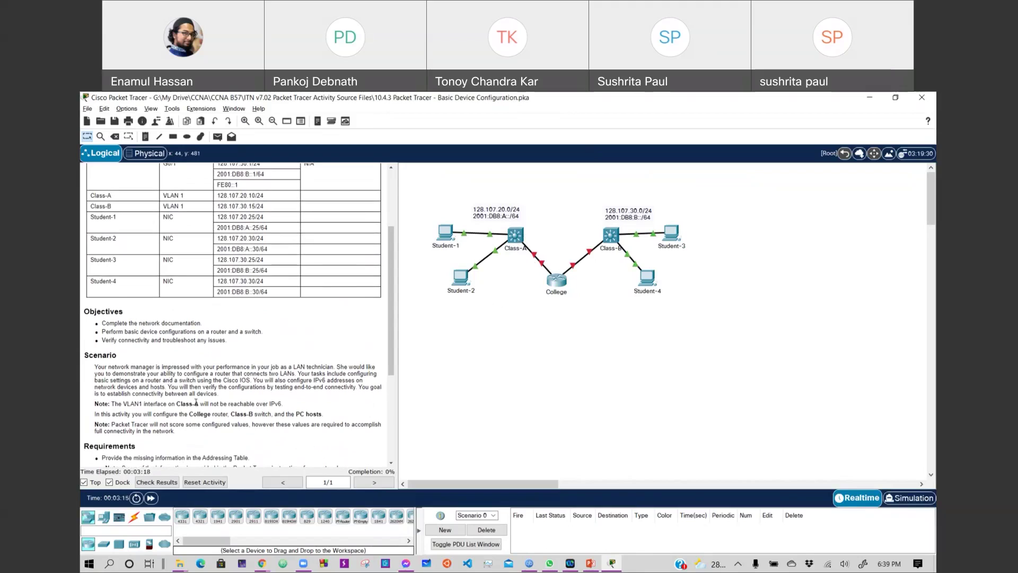
pyautogui.scroll(-1, 197, 403)
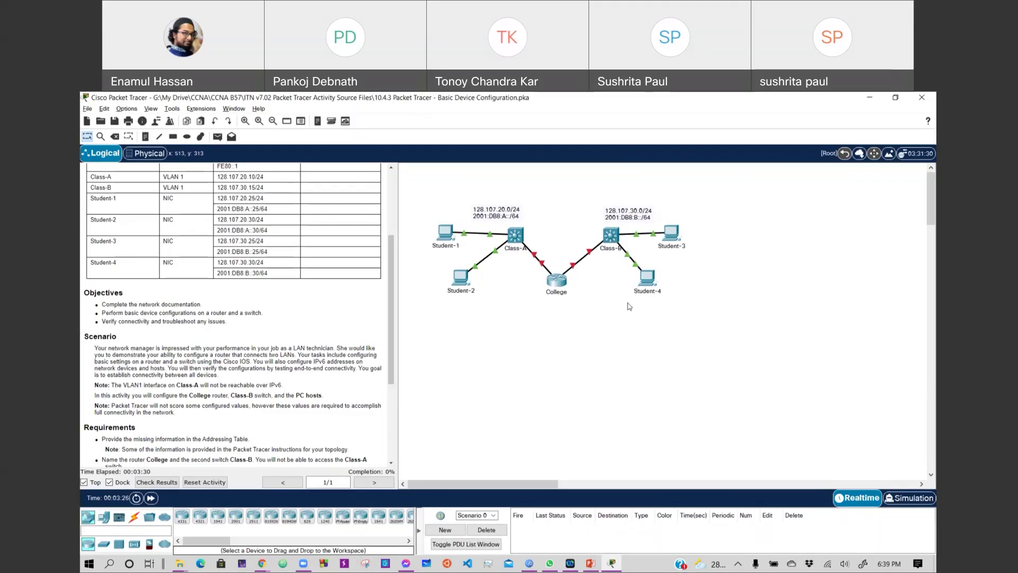
pyautogui.scroll(-2, 234, 393)
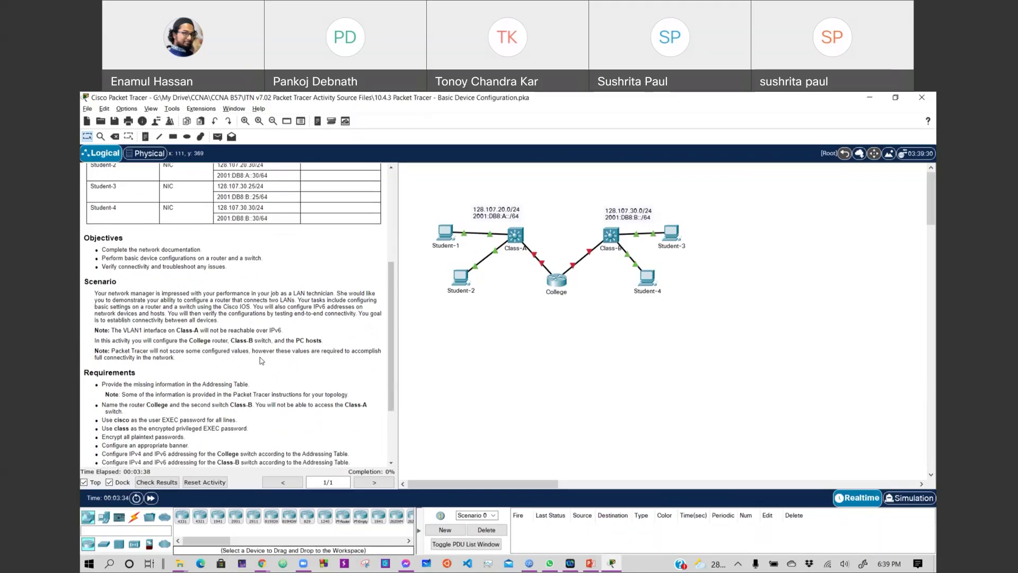
pyautogui.scroll(-2, 261, 361)
pyautogui.scroll(-1, 261, 361)
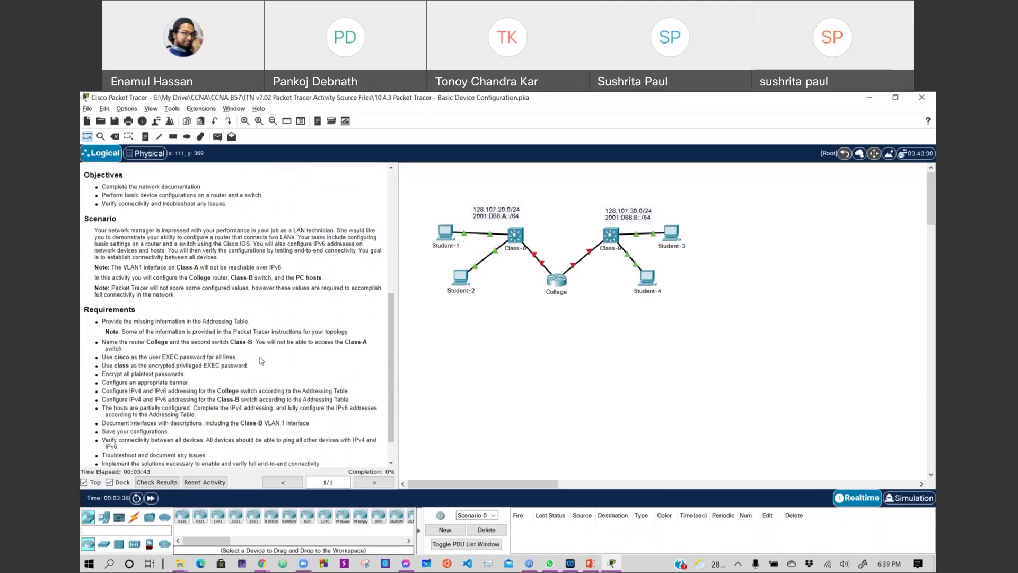
pyautogui.scroll(-2, 261, 360)
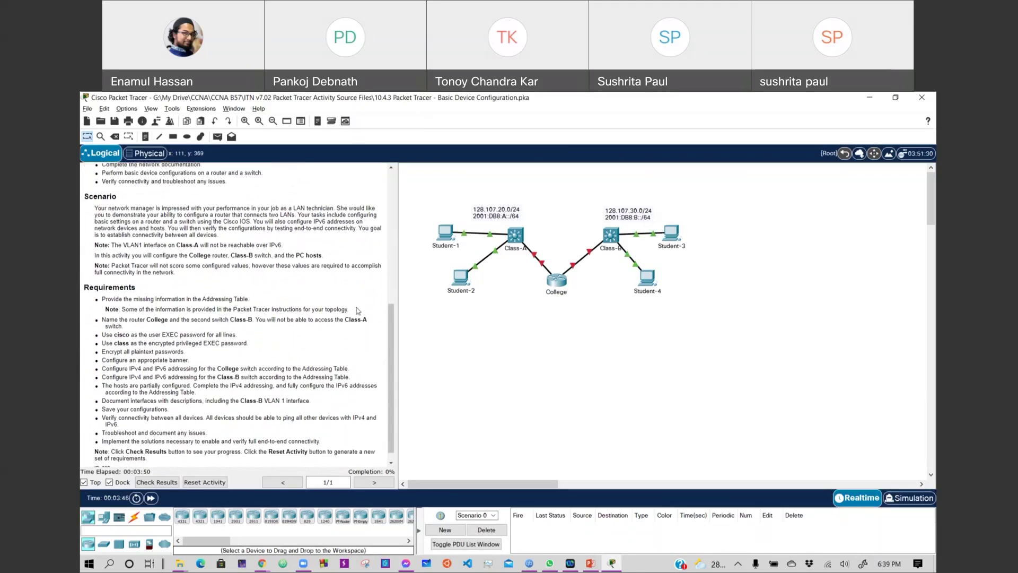
pyautogui.scroll(6, 357, 312)
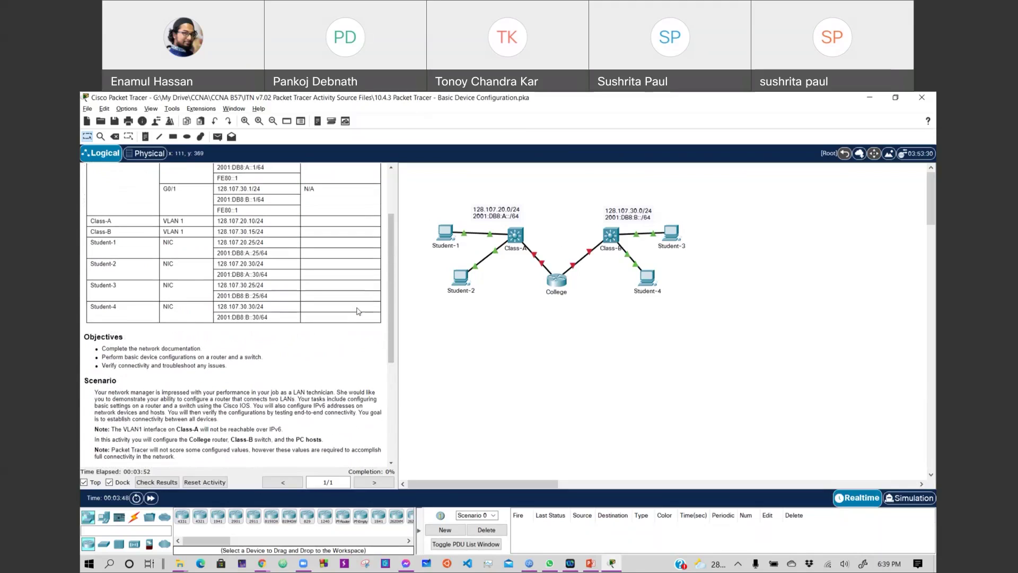
pyautogui.scroll(-5, 357, 311)
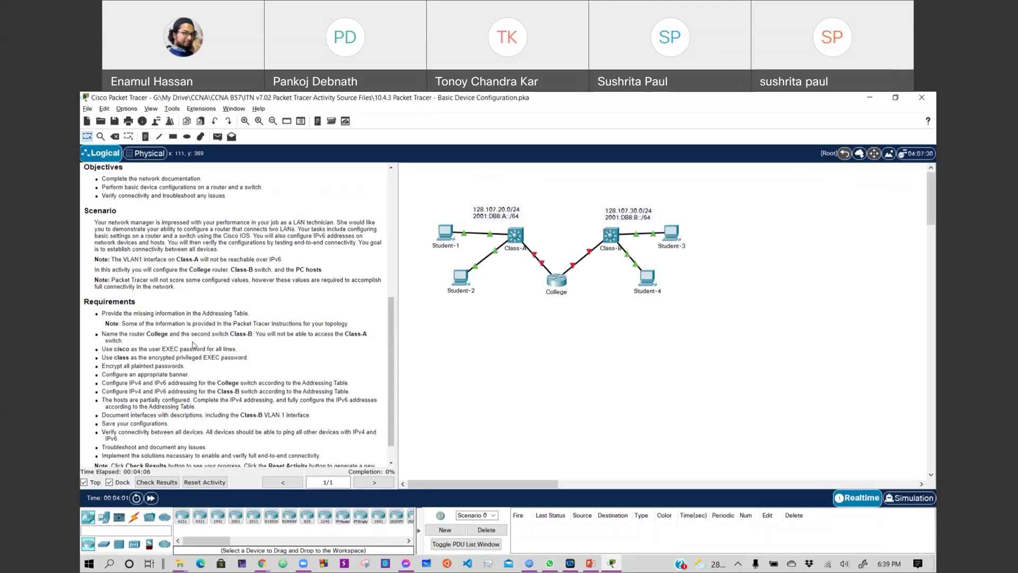
pyautogui.scroll(1, 194, 344)
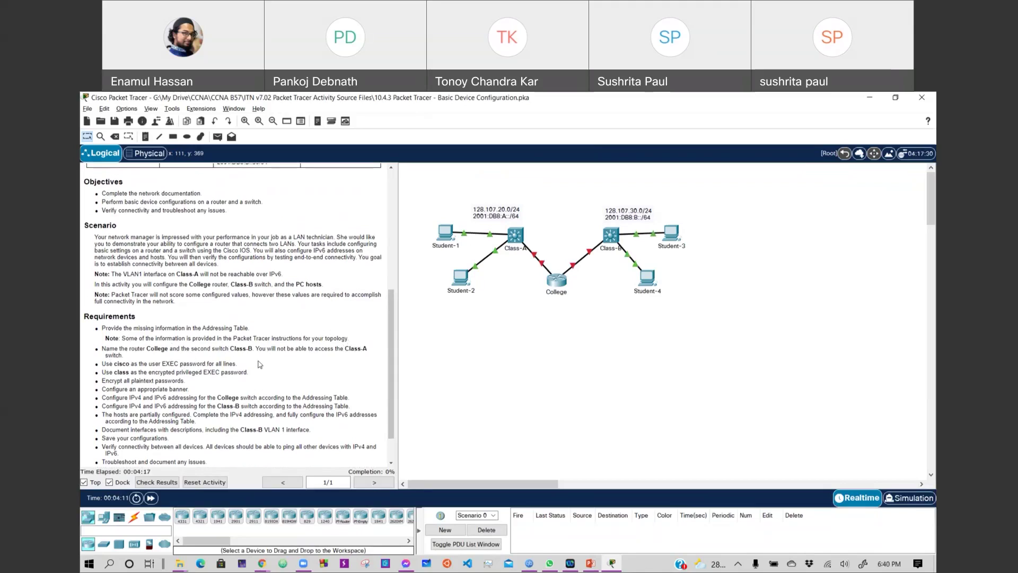
pyautogui.scroll(-1, 261, 365)
pyautogui.scroll(-1, 249, 371)
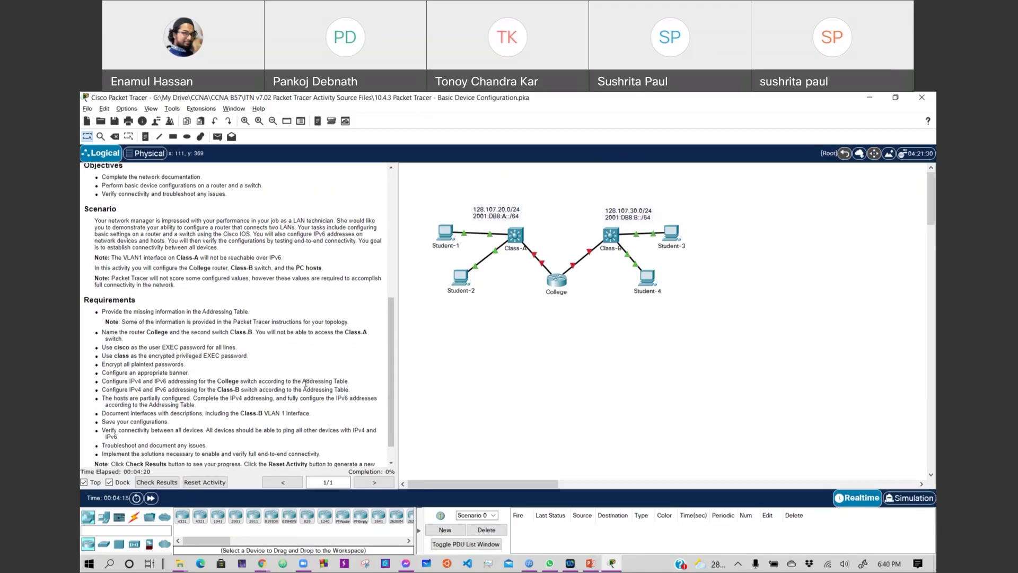
pyautogui.scroll(-3, 305, 381)
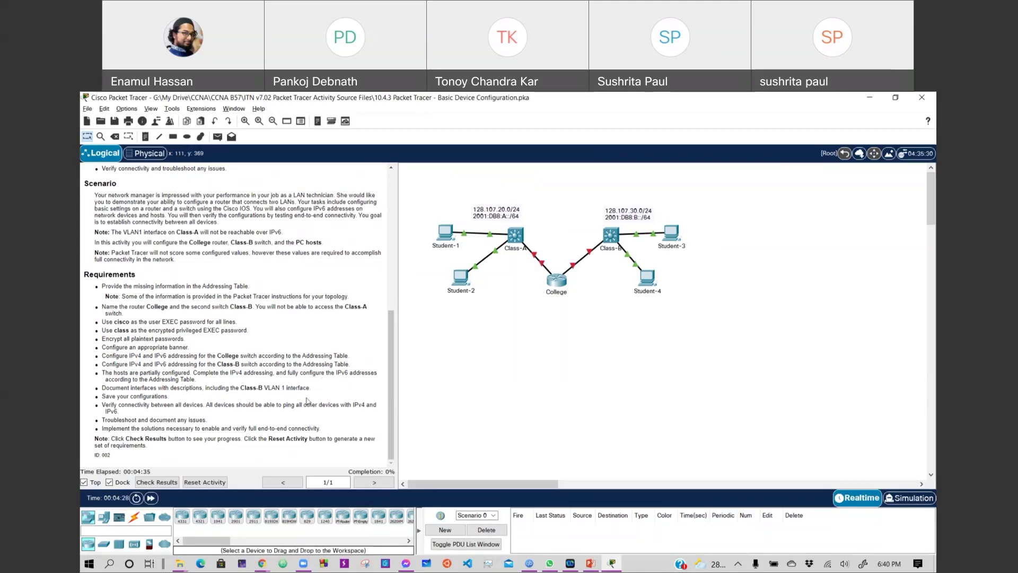
pyautogui.scroll(6, 314, 358)
pyautogui.scroll(2, 314, 358)
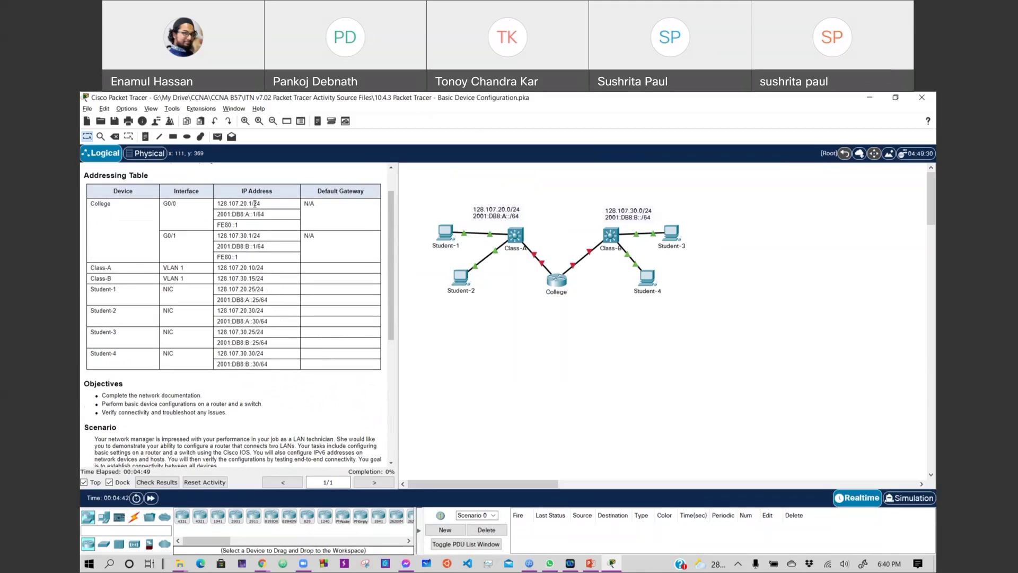
# Highlight College G0/0 addresses 128.107.20.1/24, FE80::1 and 2001:DB8:A::1/64 in the instructions.
pyautogui.moveTo(217, 207); pyautogui.dragTo(265, 207)
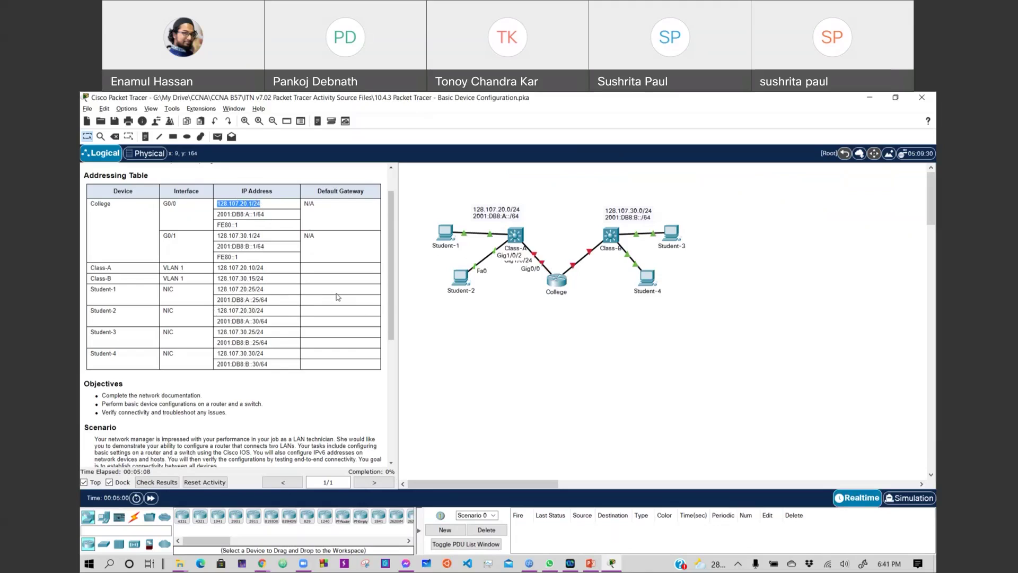
pyautogui.click(258, 226)
pyautogui.moveTo(258, 226); pyautogui.dragTo(216, 228)
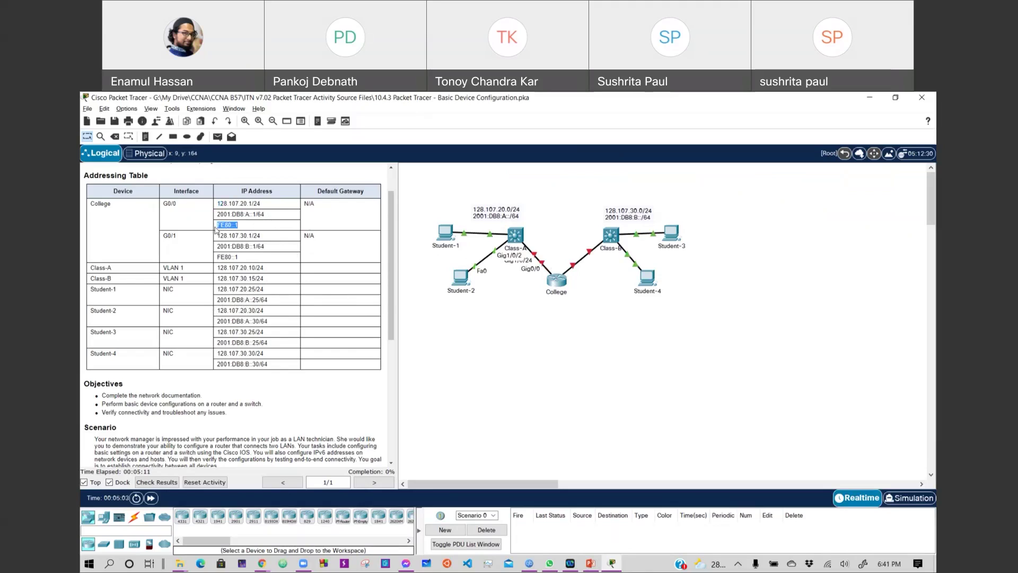
pyautogui.click(245, 231)
pyautogui.doubleClick(242, 227)
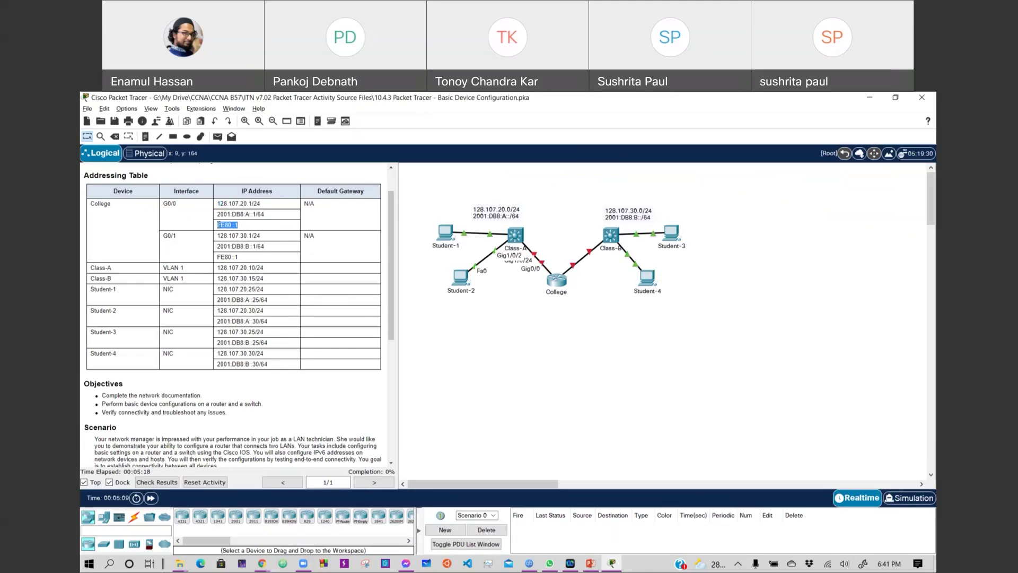
pyautogui.click(271, 217)
pyautogui.moveTo(271, 218); pyautogui.dragTo(203, 220)
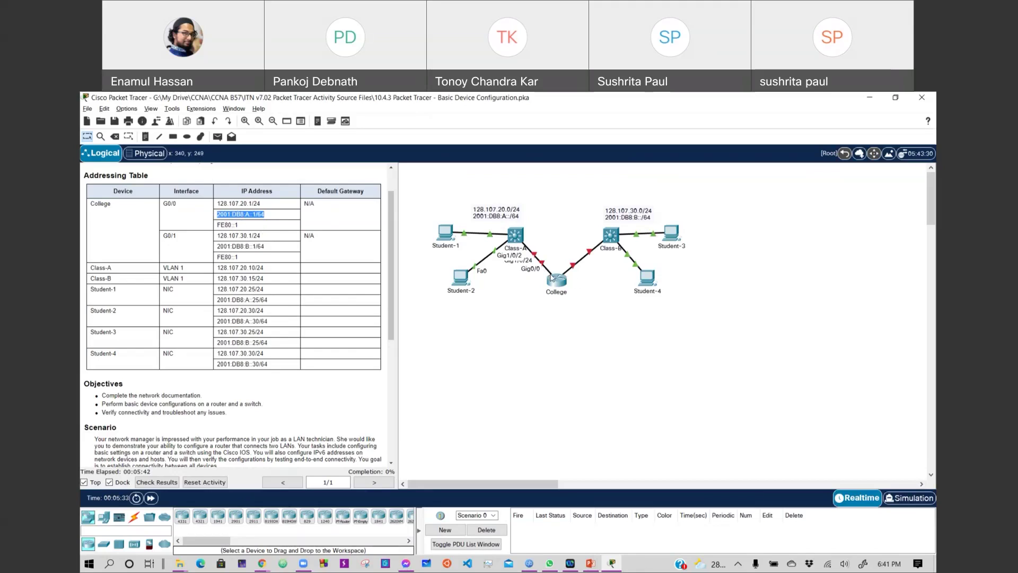
# Open the College router's device window from the topology.
pyautogui.scroll(-5, 221, 353)
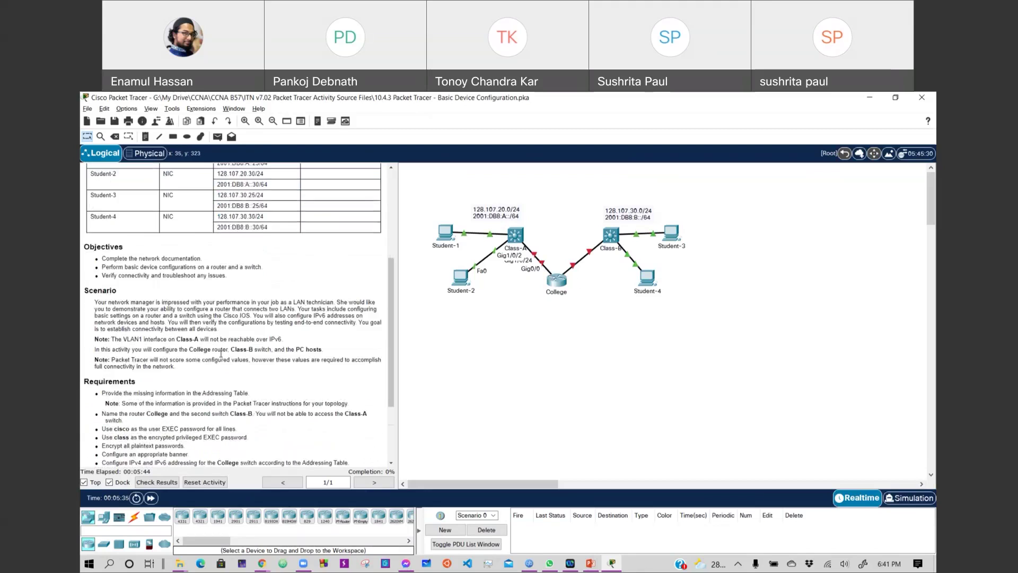
pyautogui.scroll(-3, 221, 354)
pyautogui.scroll(7, 221, 353)
pyautogui.scroll(-8, 221, 354)
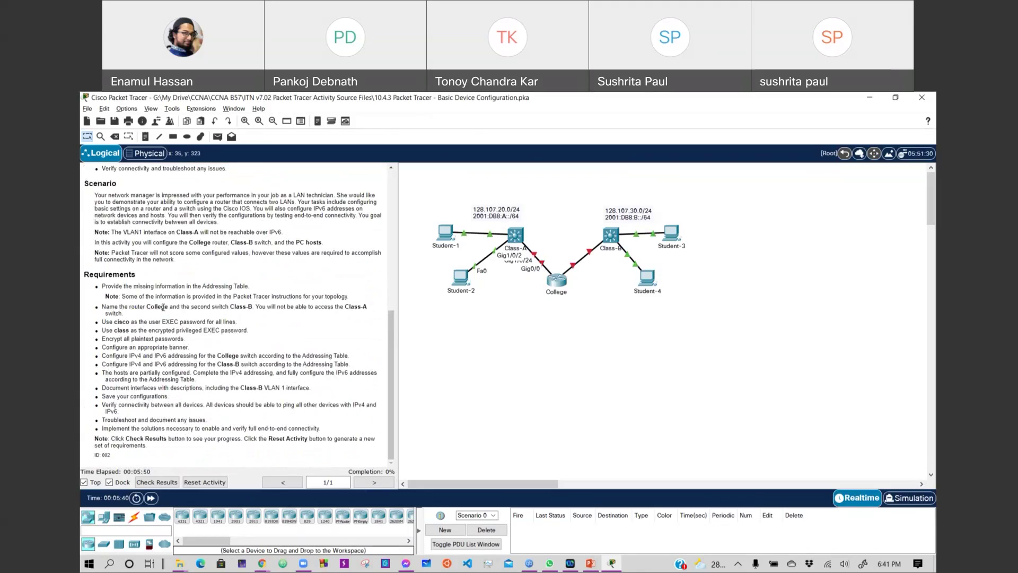
pyautogui.click(559, 284)
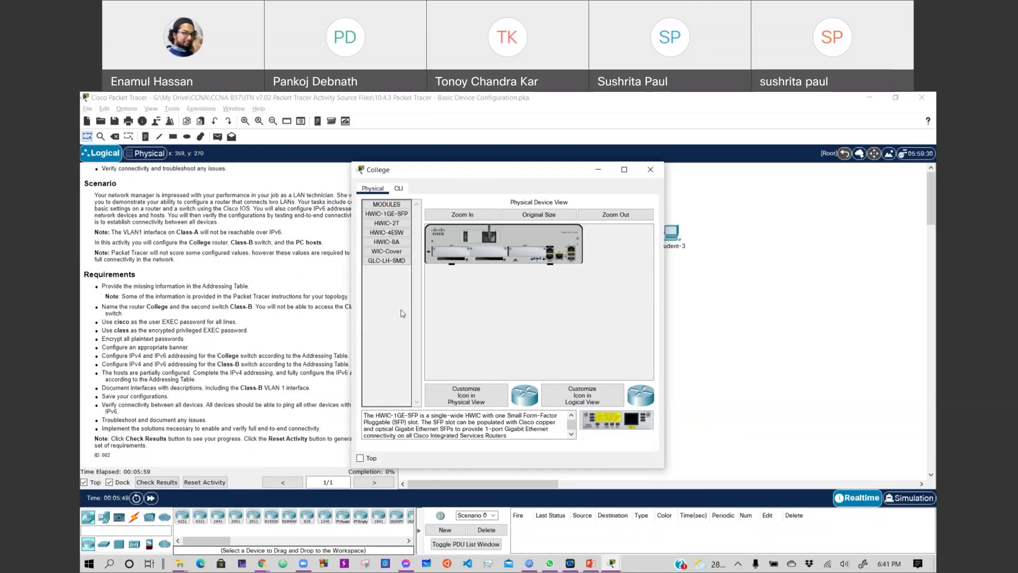
# In the router CLI, use en, config t and host College to name it College.
pyautogui.click(398, 189)
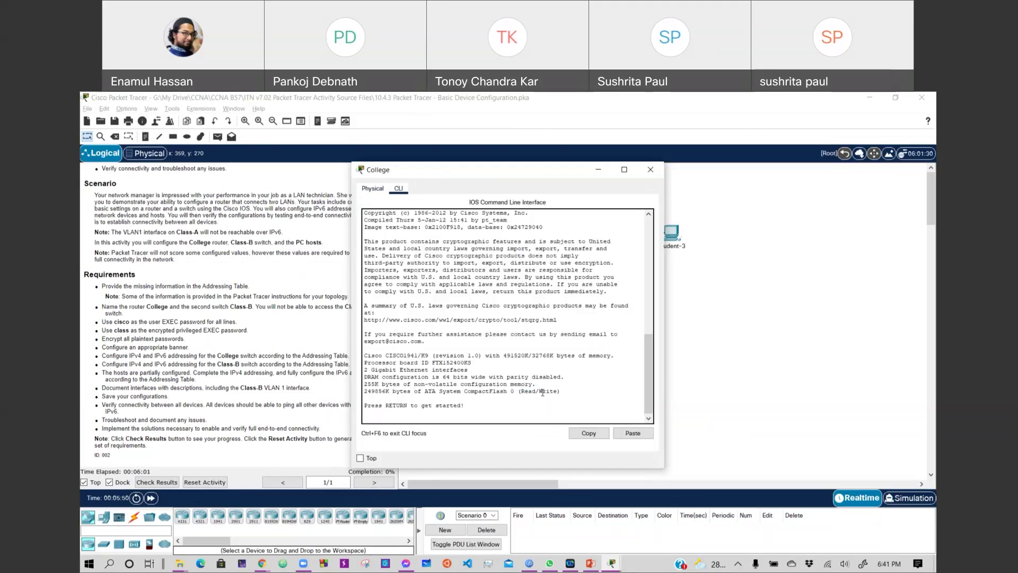
pyautogui.press('Return')
pyautogui.press('Return')
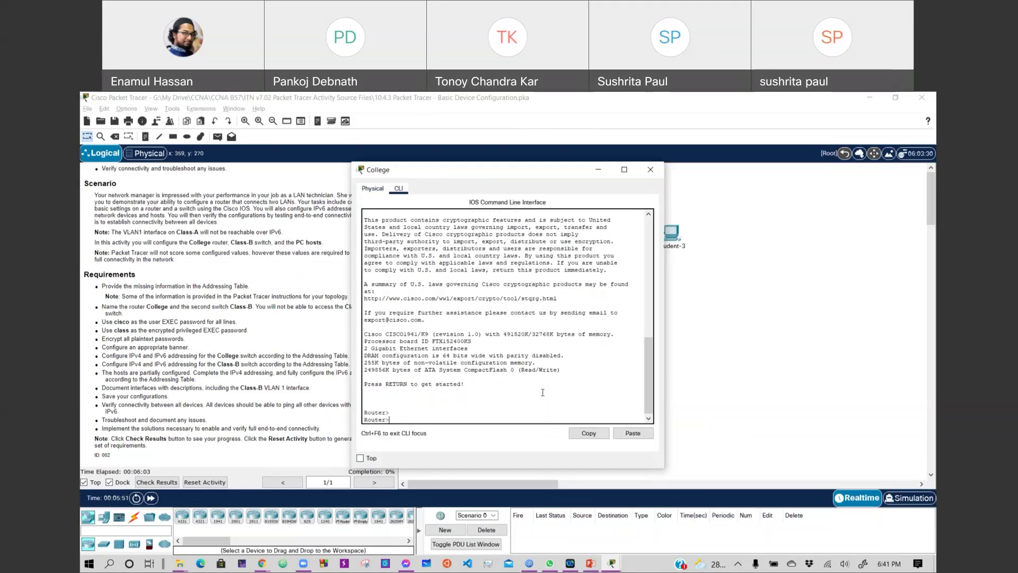
pyautogui.write('en')
pyautogui.press('Return')
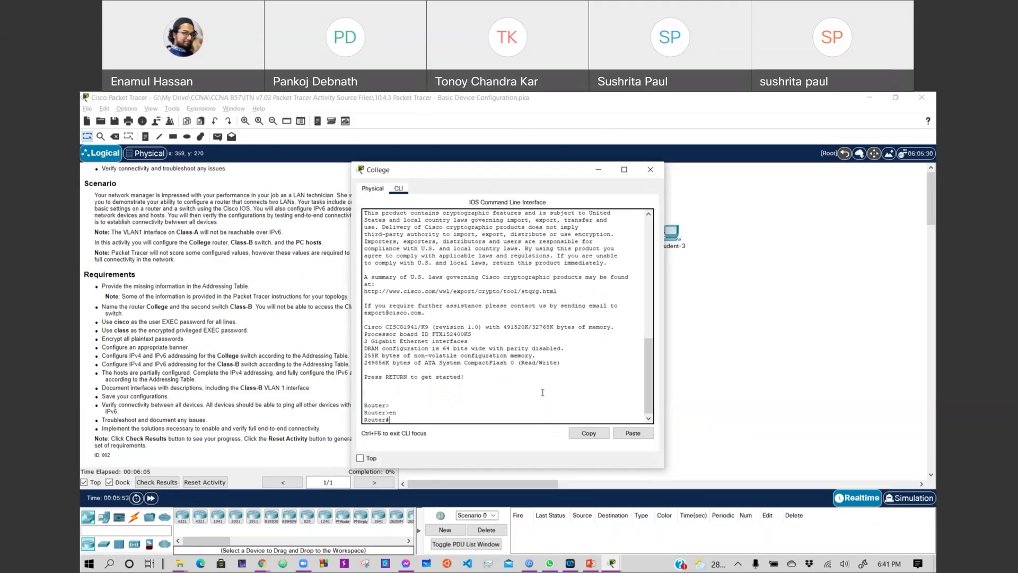
pyautogui.write('config t')
pyautogui.press('Return')
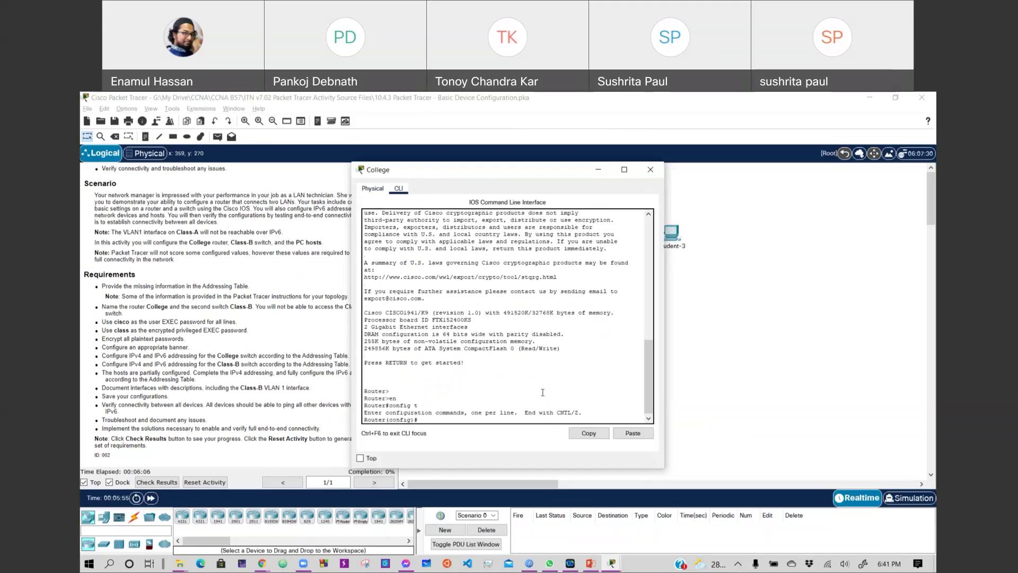
pyautogui.write('host College')
pyautogui.press('Return')
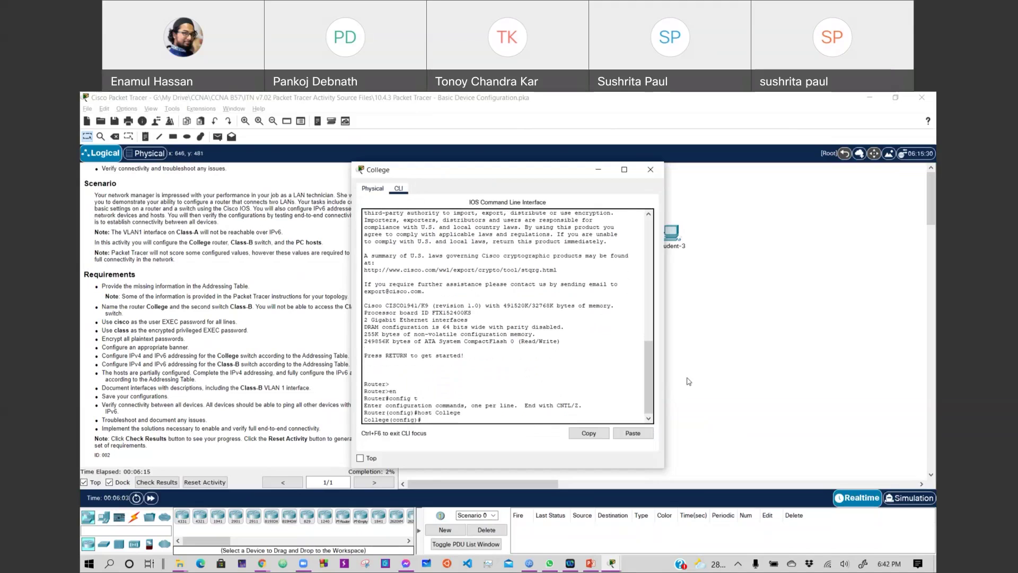
pyautogui.click(688, 381)
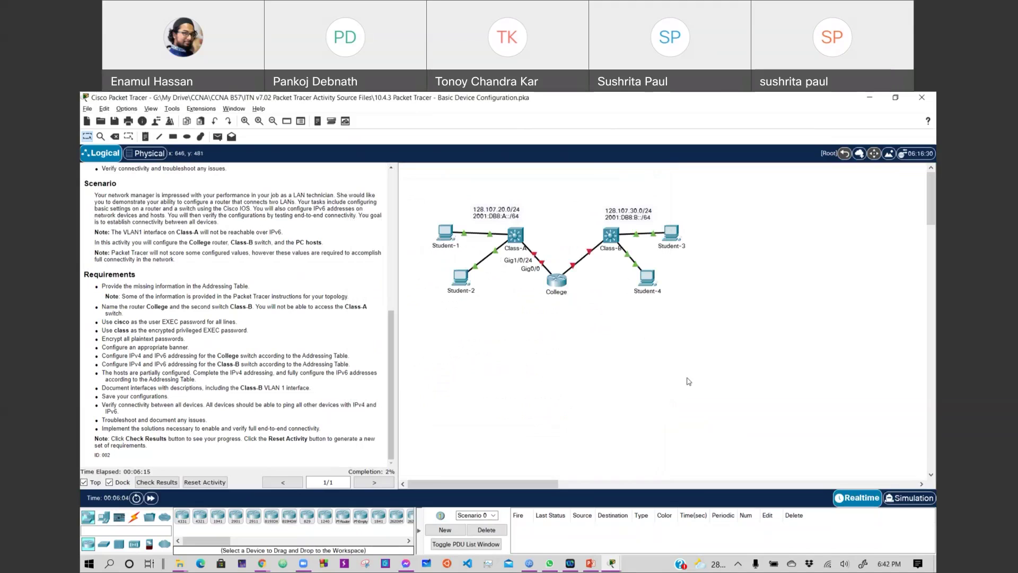
# Set the second switch's hostname to Class-B from its CLI in global configuration mode.
pyautogui.click(609, 238)
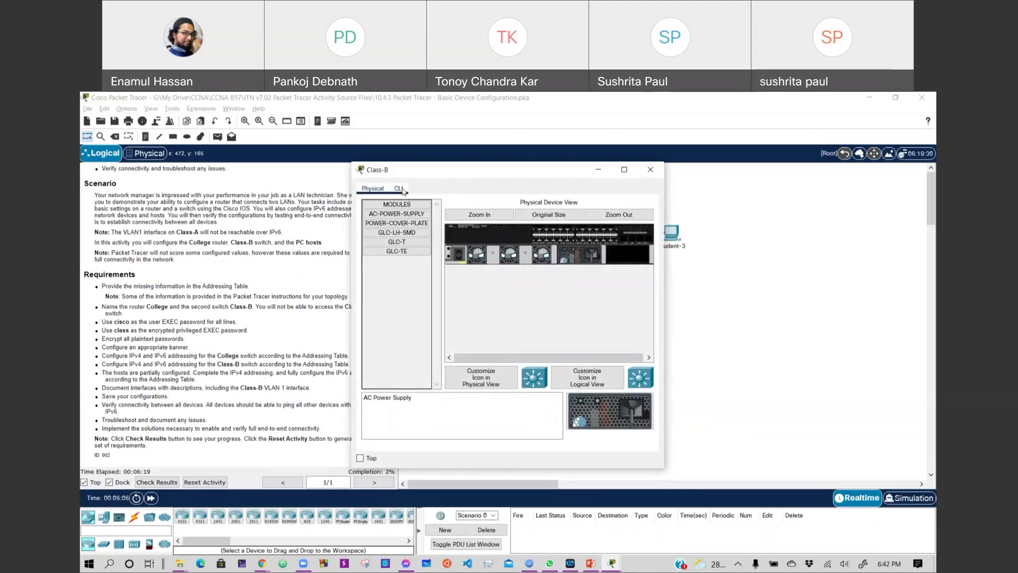
pyautogui.click(398, 188)
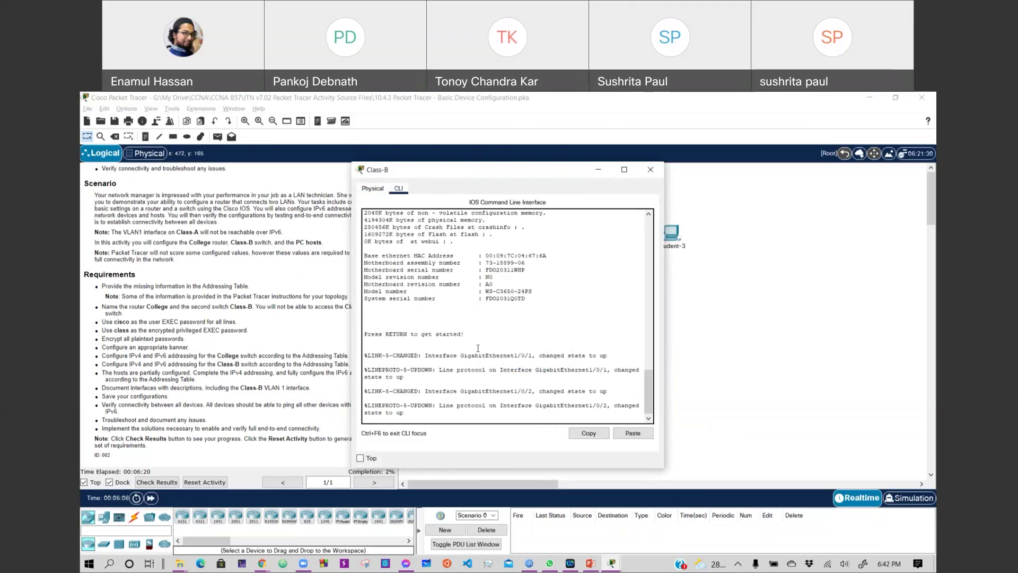
pyautogui.press('Return')
pyautogui.press('Return')
pyautogui.press('Return')
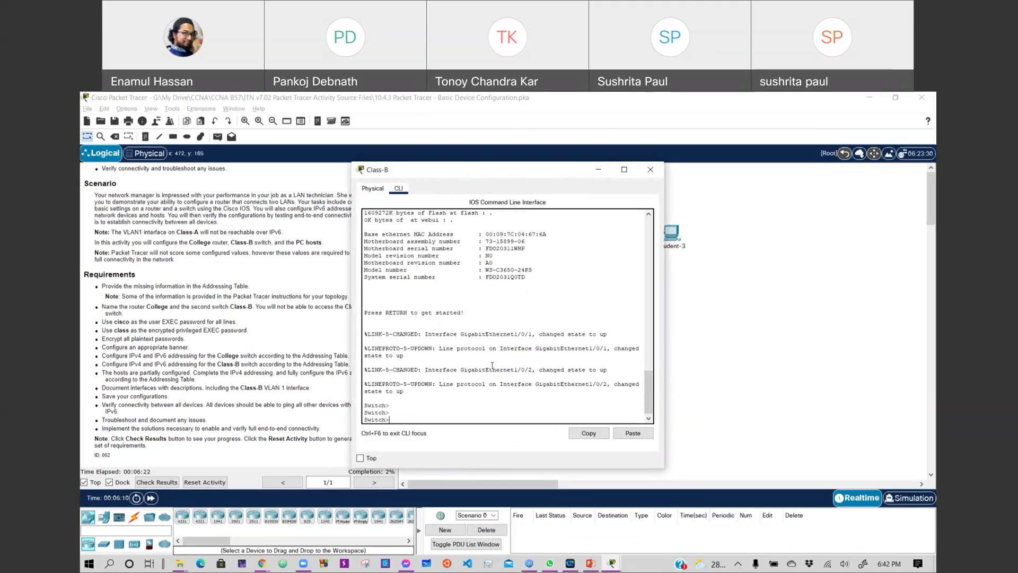
pyautogui.write('en')
pyautogui.press('Return')
pyautogui.write('host')
pyautogui.press('BackSpace')
pyautogui.press('BackSpace')
pyautogui.press('BackSpace')
pyautogui.press('BackSpace')
pyautogui.write('config t')
pyautogui.press('Return')
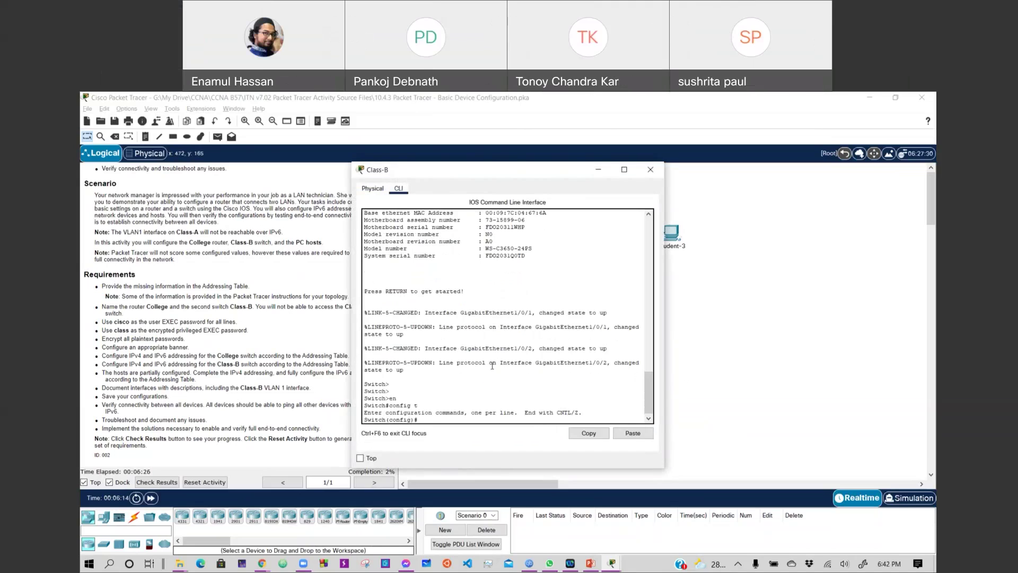
pyautogui.write('host')
pyautogui.write('Class-B')
pyautogui.press('Return')
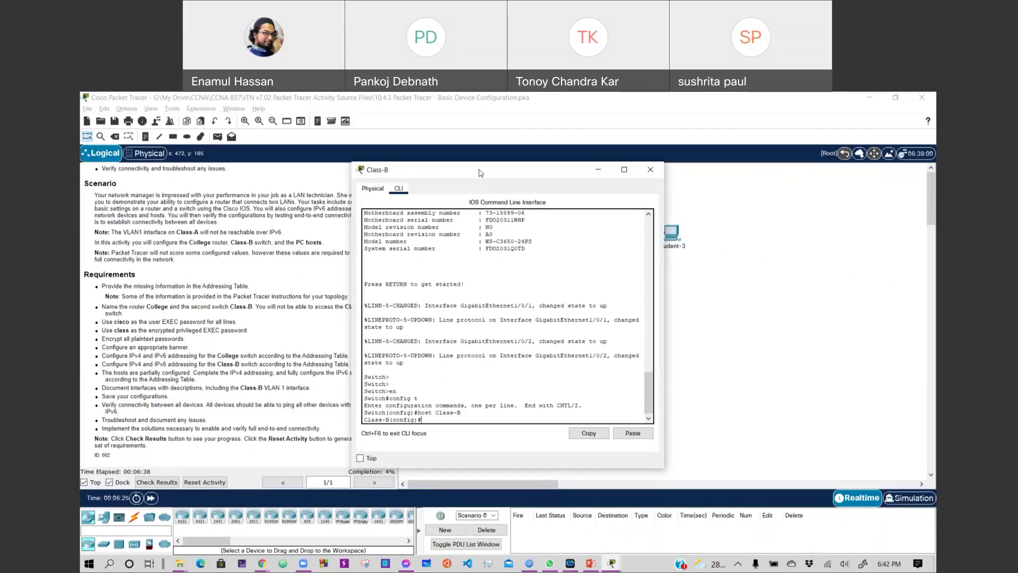
# Close the Class-B window and bring back the College router's CLI.
pyautogui.moveTo(480, 172); pyautogui.dragTo(558, 174)
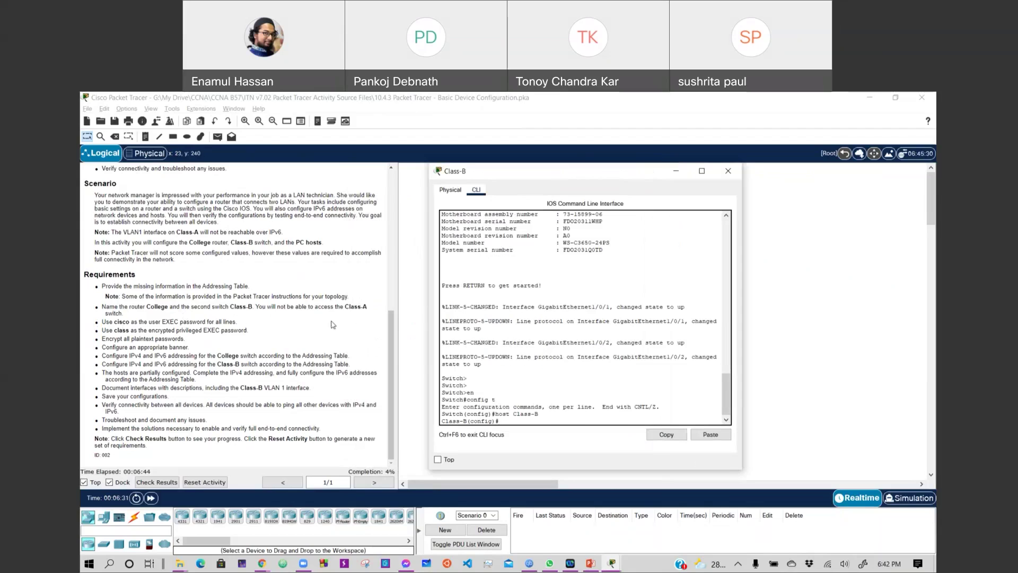
pyautogui.click(728, 171)
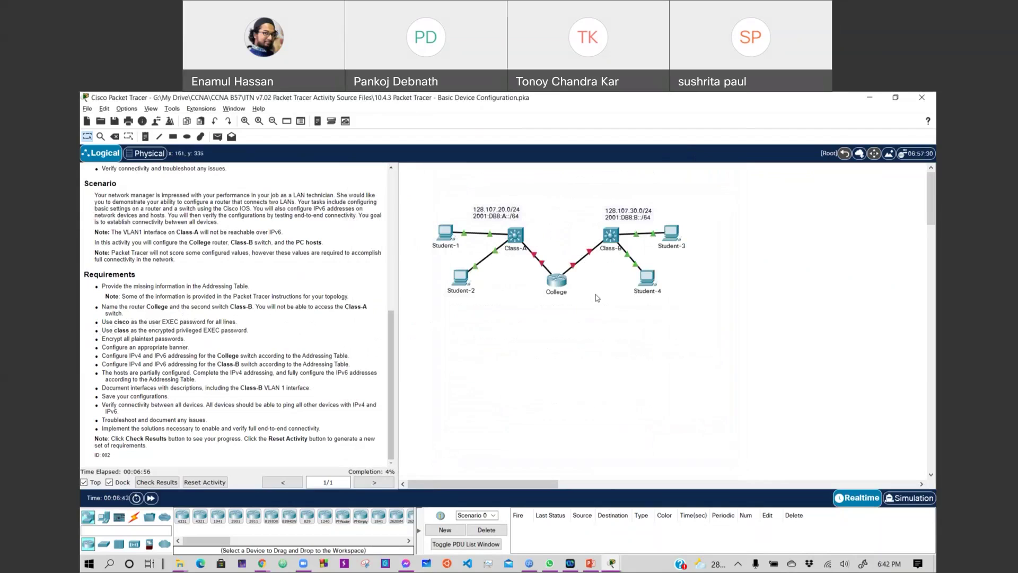
pyautogui.click(565, 282)
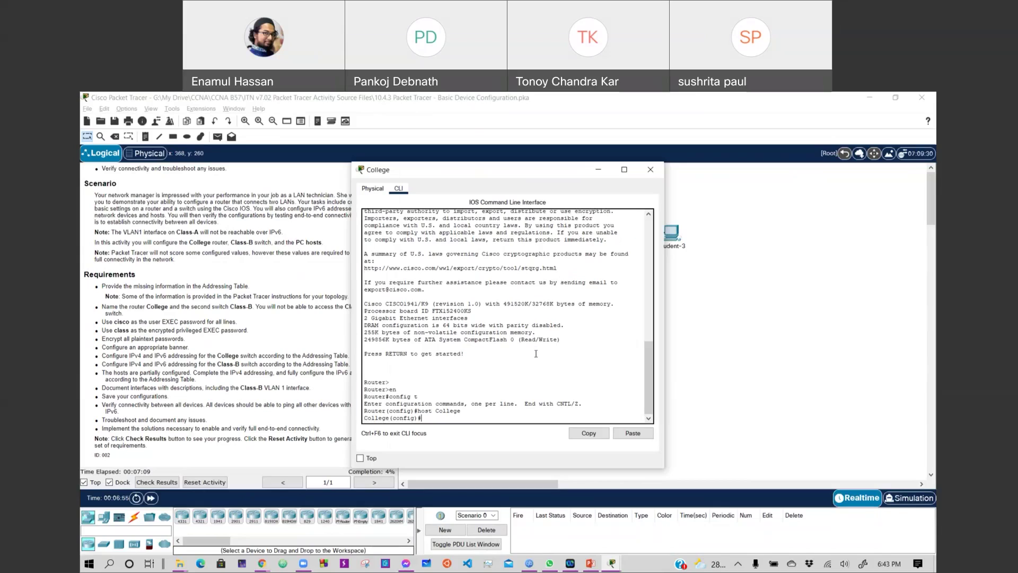
# Protect College's console line 0 with the user EXEC password and login.
pyautogui.write('line con 0')
pyautogui.press('Return')
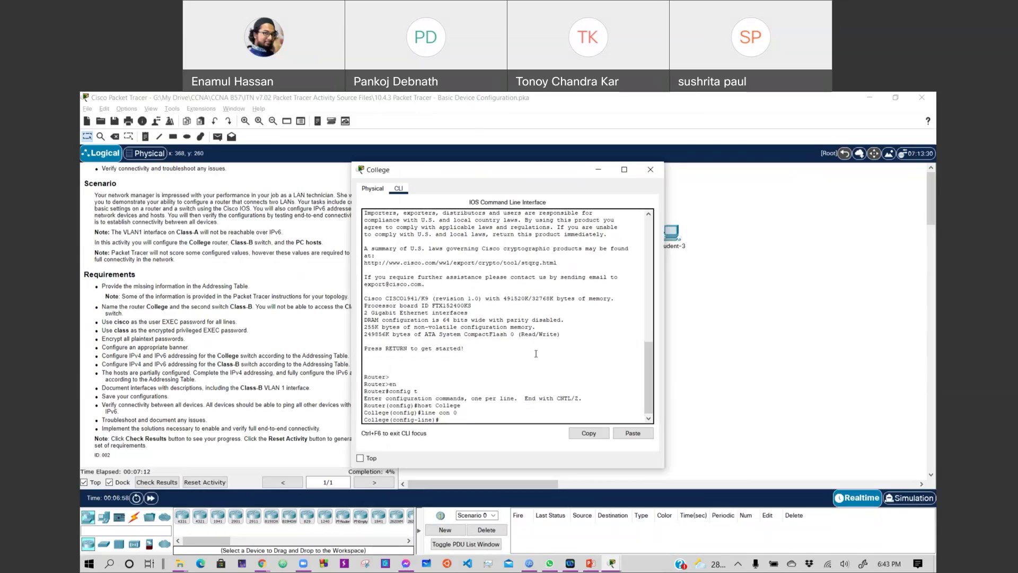
pyautogui.write('pass')
pyautogui.press('Tab')
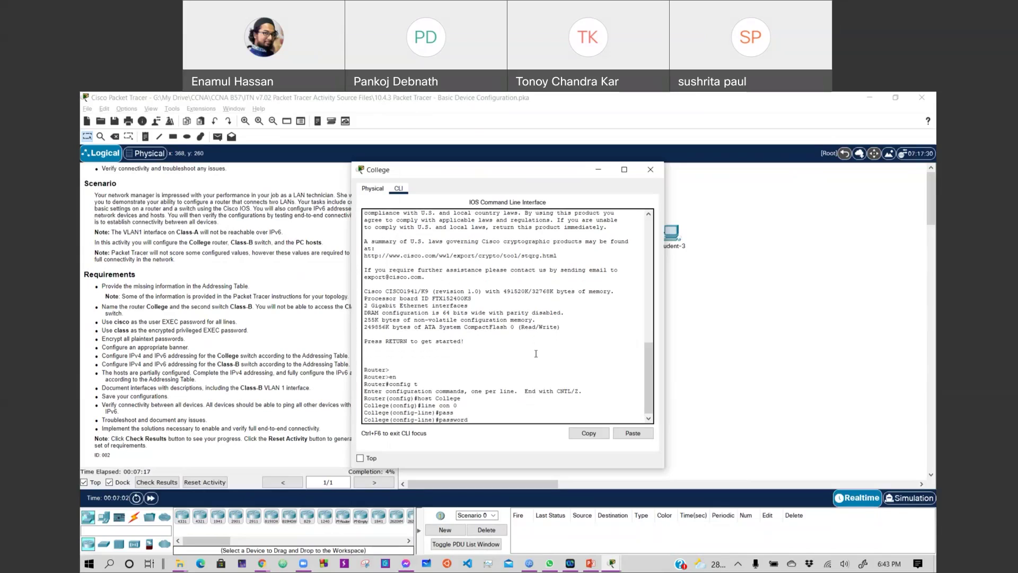
pyautogui.write('cisco')
pyautogui.press('Return')
pyautogui.write('login')
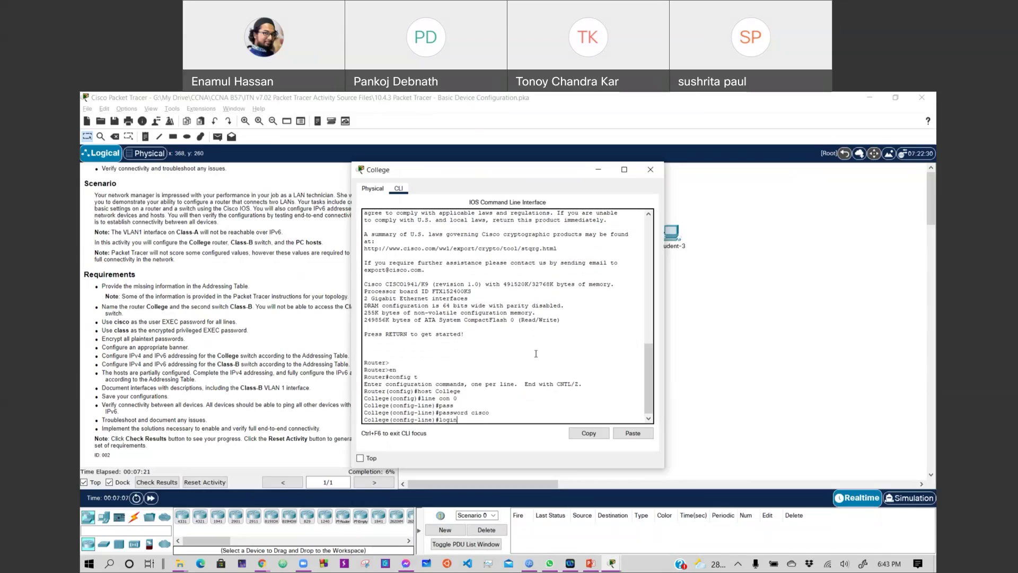
pyautogui.press('Return')
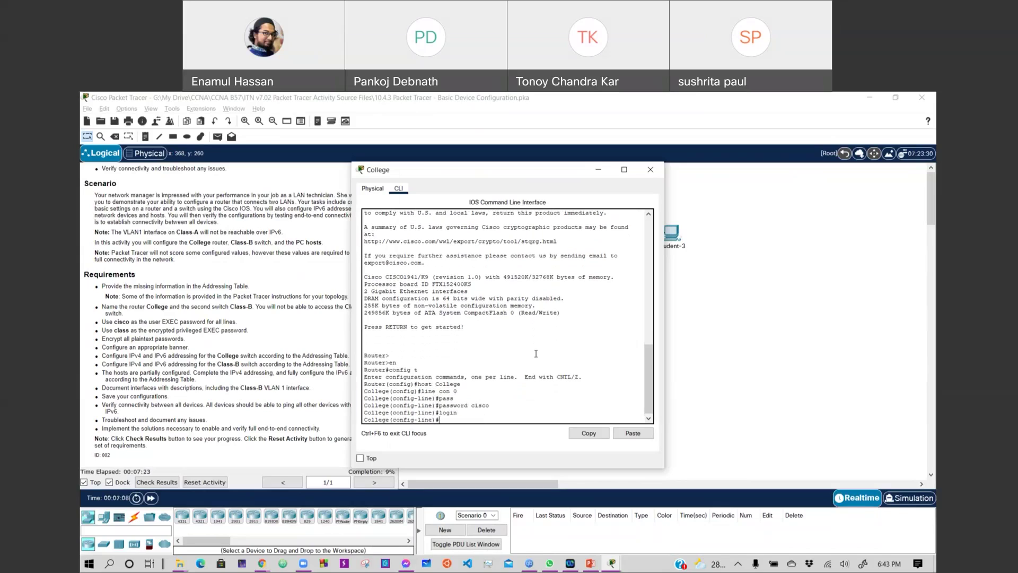
# Set the user EXEC password and login on vty lines 0 15, then close College's window.
pyautogui.write('line vty 0 15')
pyautogui.press('Return')
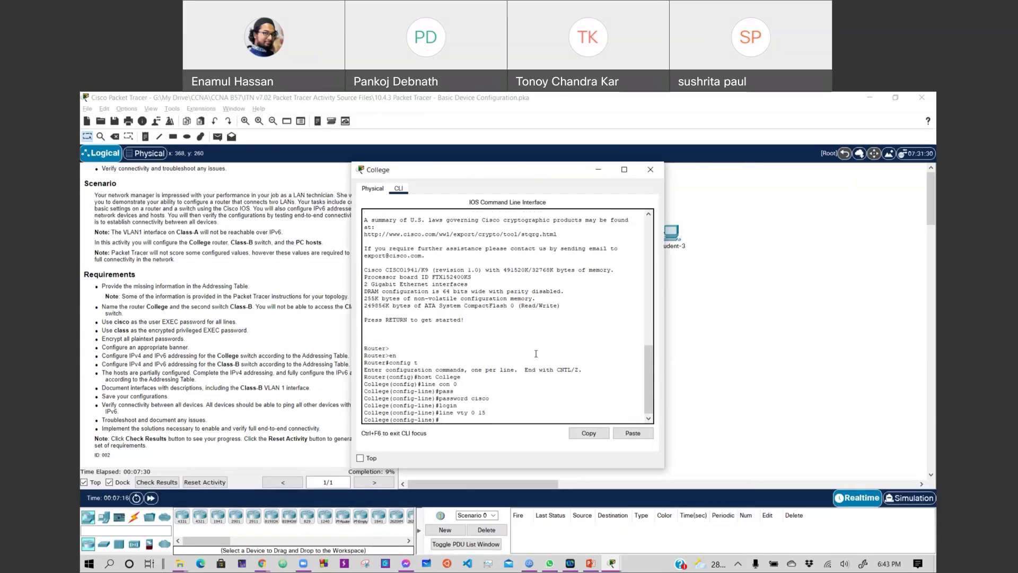
pyautogui.write('password cisco')
pyautogui.press('Return')
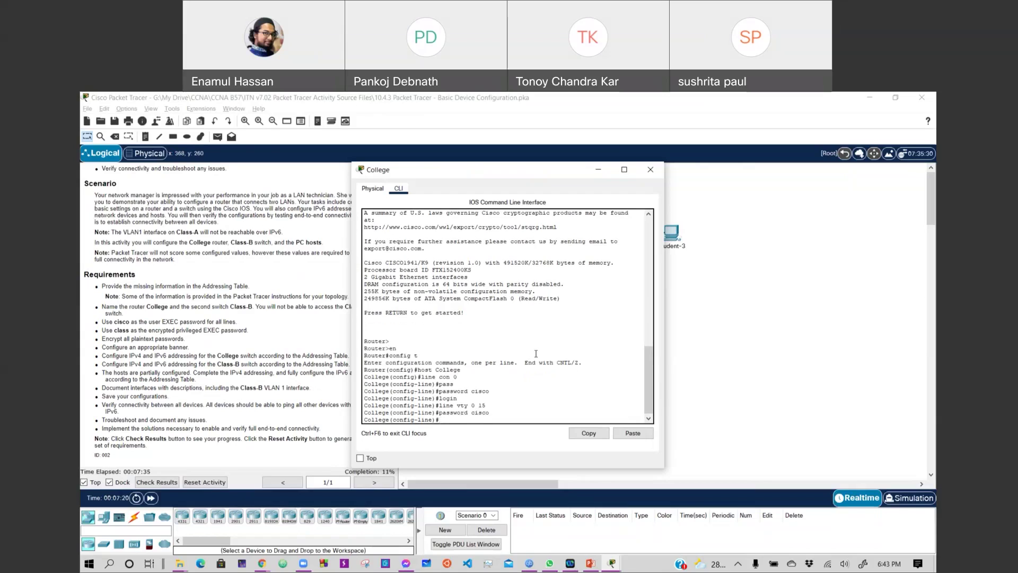
pyautogui.press('Up')
pyautogui.press('Up')
pyautogui.press('Return')
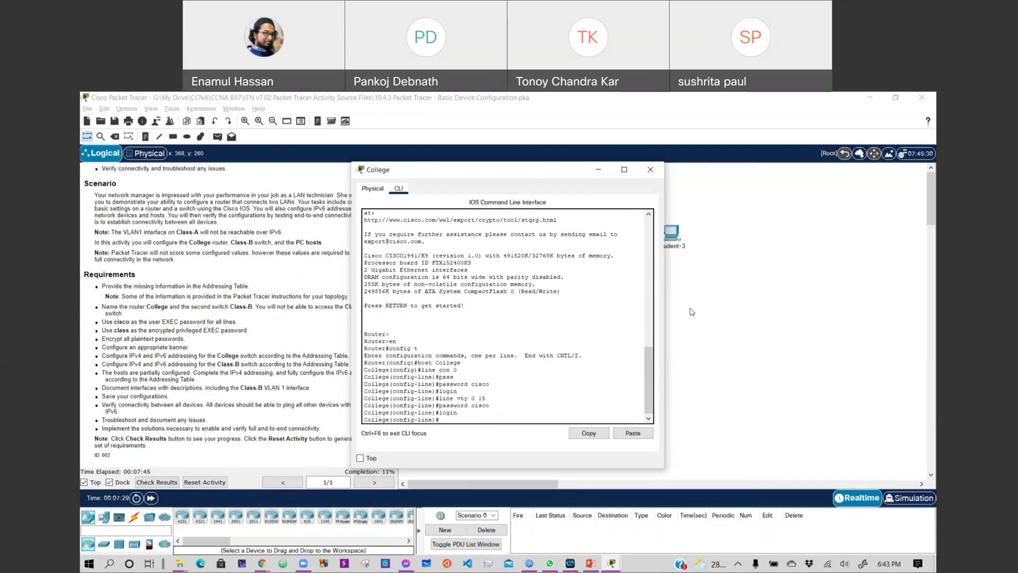
pyautogui.click(651, 169)
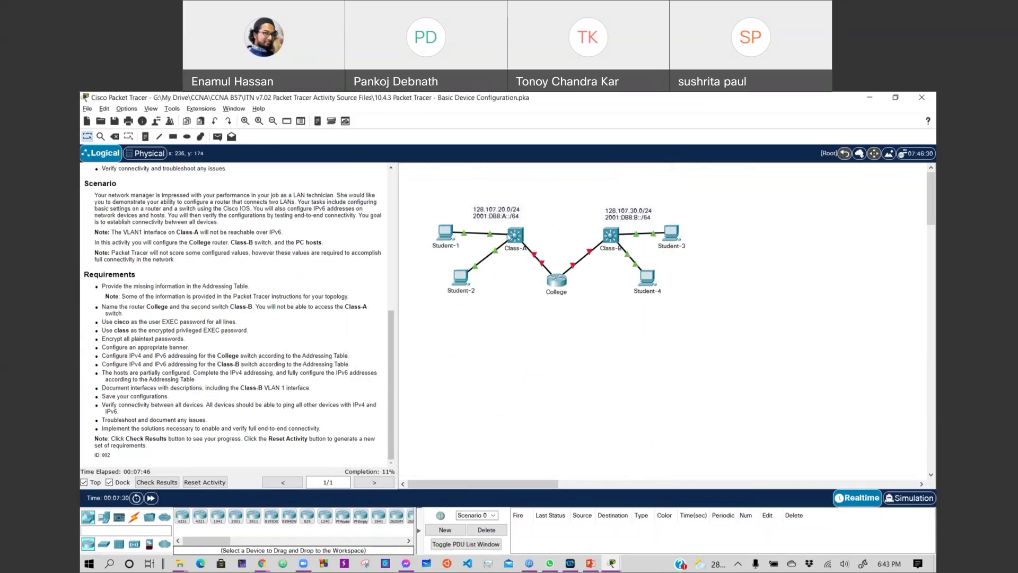
# Protect the Class-B console line 0 with the user EXEC password and login.
pyautogui.click(612, 237)
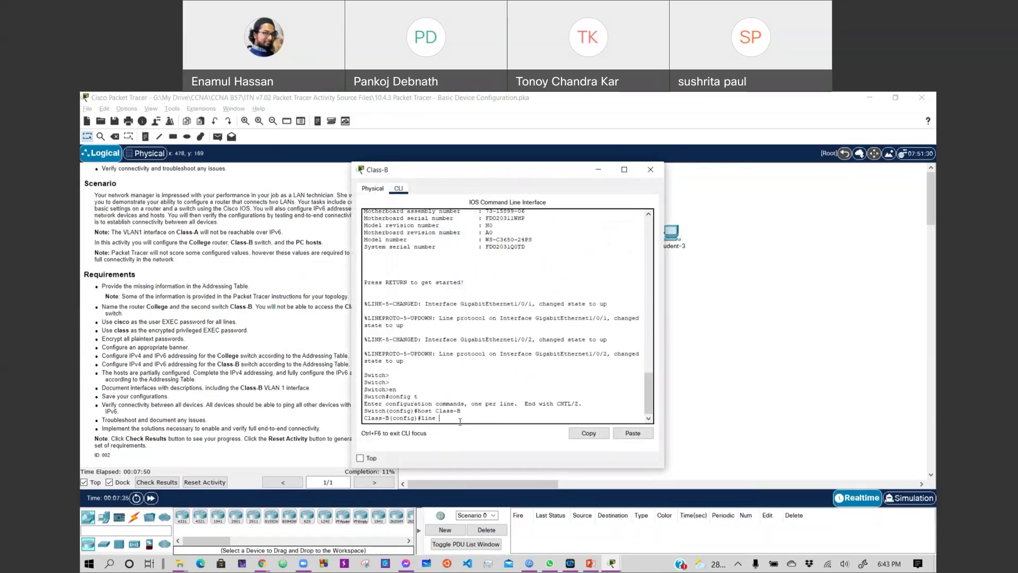
pyautogui.write('n 0')
pyautogui.press('Return')
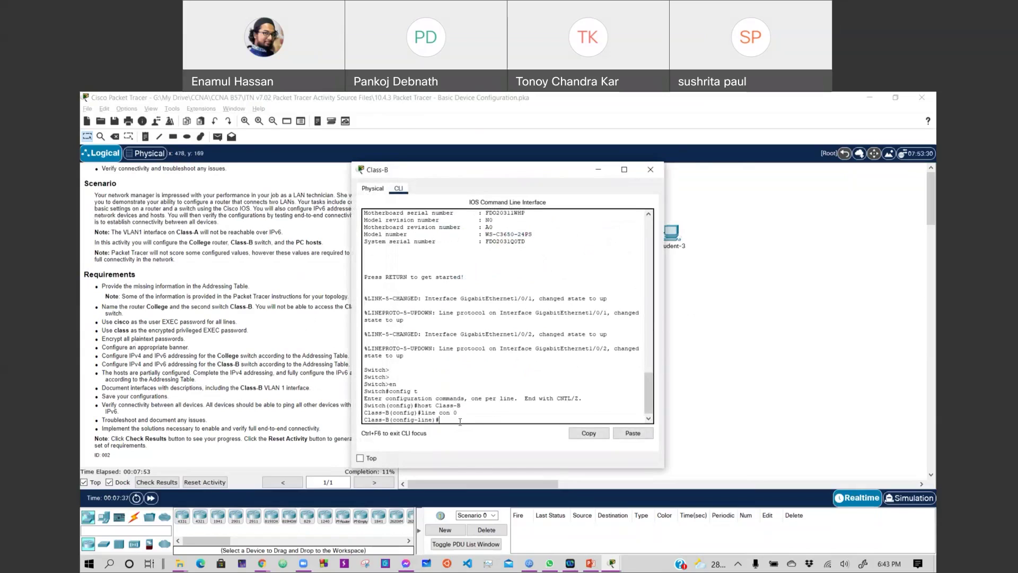
pyautogui.write('pass ci')
pyautogui.press('Return')
pyautogui.press('Up')
pyautogui.write('sco')
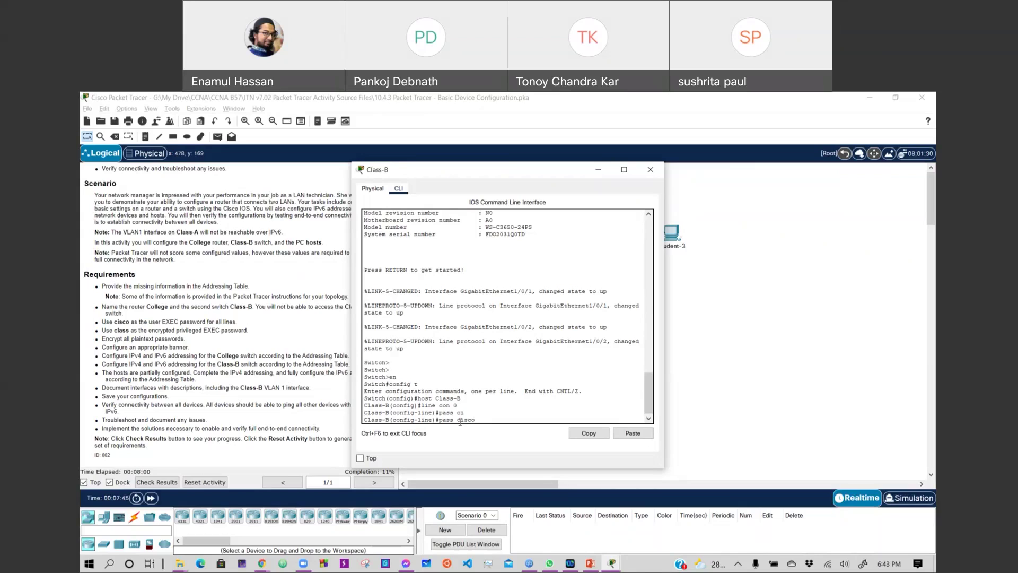
pyautogui.press('Return')
pyautogui.write('login')
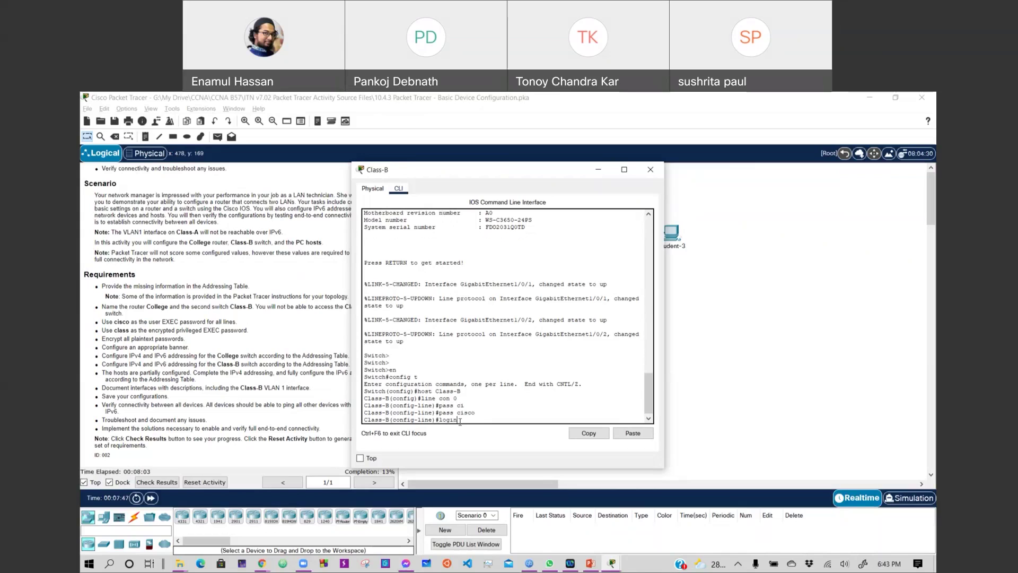
pyautogui.press('Return')
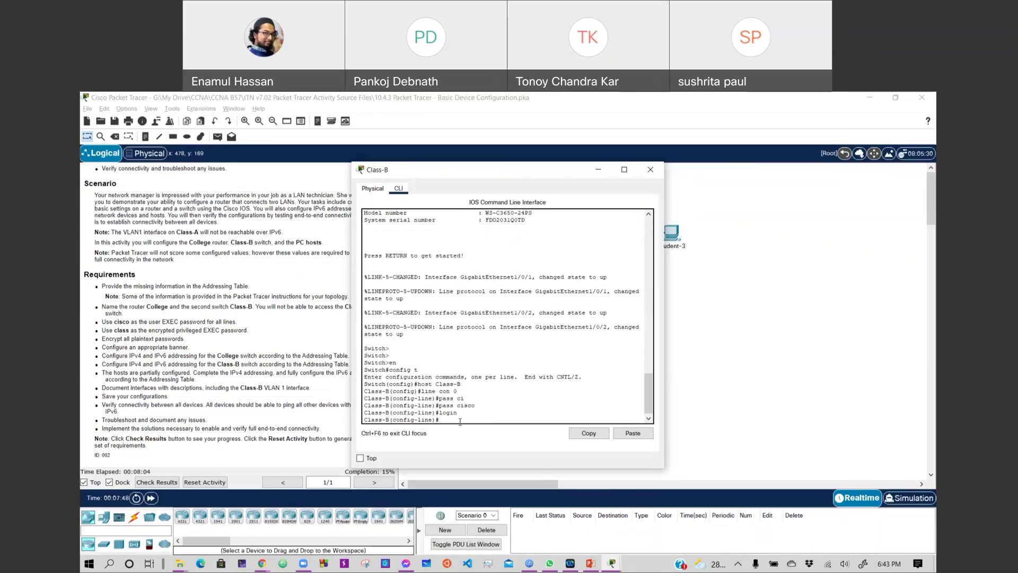
# Enter a line command for lines 0 15 and set the user EXEC password and login.
pyautogui.write('line con vt 0 15')
pyautogui.press('Return')
pyautogui.press('Up')
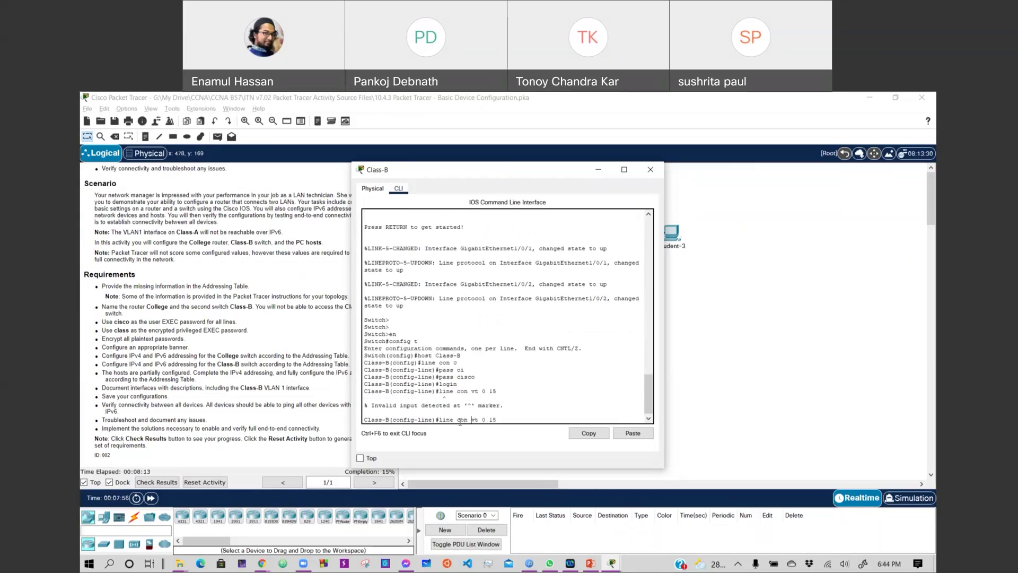
pyautogui.press('Left')
pyautogui.press('Left')
pyautogui.press('Left')
pyautogui.press('Left')
pyautogui.press('Left')
pyautogui.write('y')
pyautogui.press('Return')
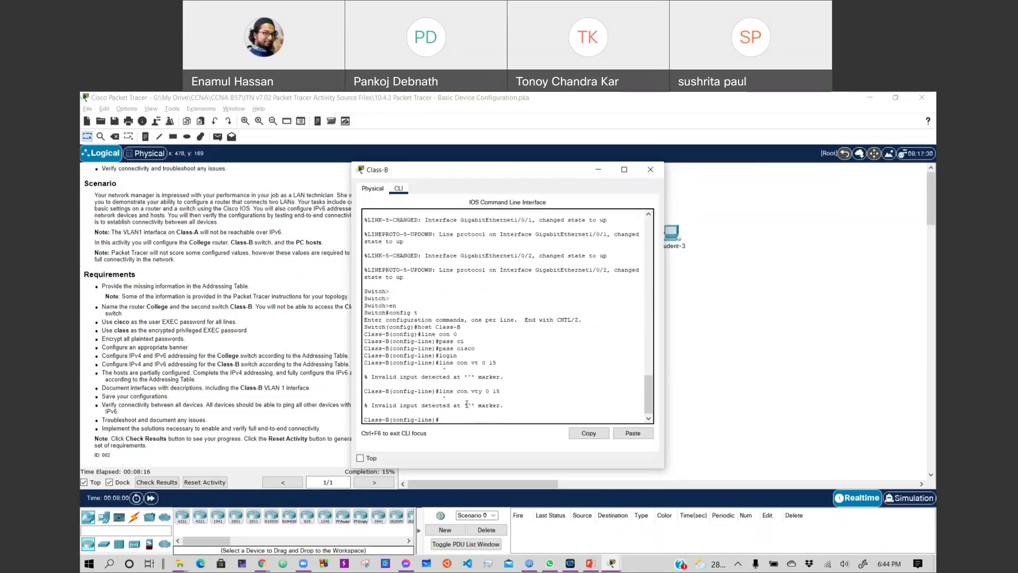
pyautogui.write('pass cisco')
pyautogui.press('Return')
pyautogui.write('login')
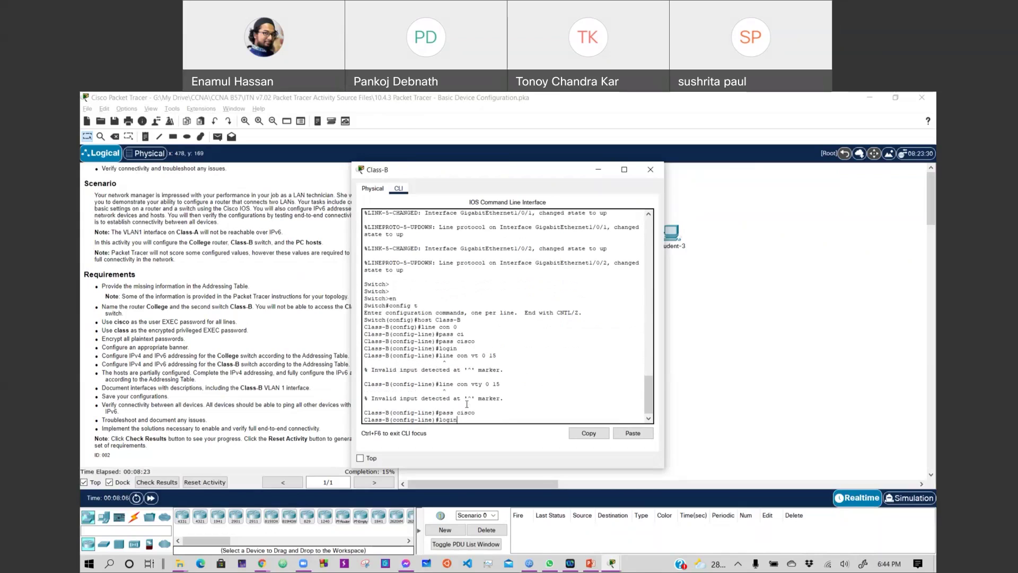
pyautogui.press('Return')
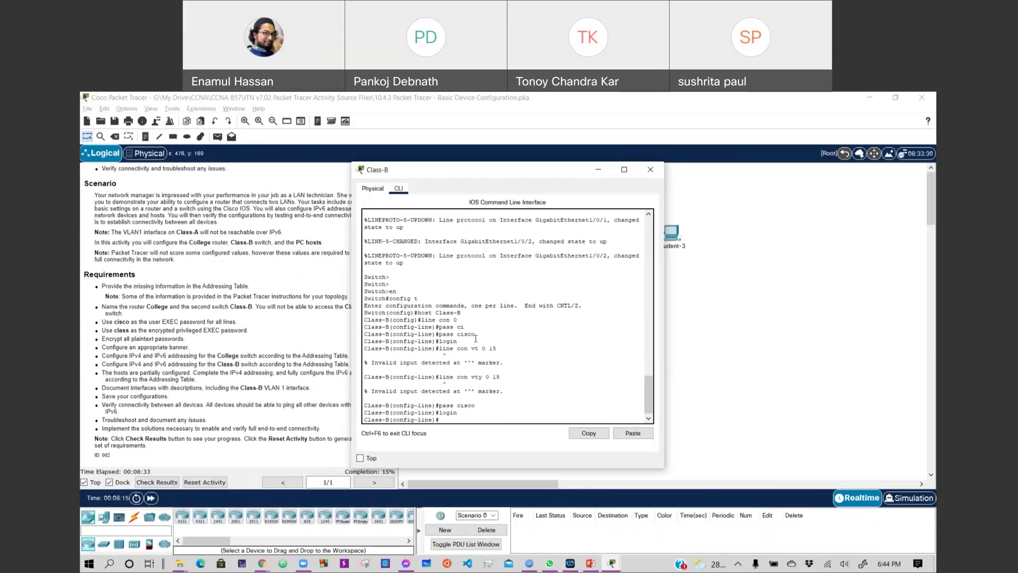
# Re-enter line vty 0 15 and apply the user EXEC password and login to the vty lines.
pyautogui.press('Up')
pyautogui.press('Up')
pyautogui.press('Up')
pyautogui.press('Left')
pyautogui.press('Left')
pyautogui.press('Left')
pyautogui.press('Left')
pyautogui.press('Left')
pyautogui.press('Left')
pyautogui.press('Left')
pyautogui.press('Left')
pyautogui.press('BackSpace')
pyautogui.press('BackSpace')
pyautogui.press('BackSpace')
pyautogui.press('BackSpace')
pyautogui.press('Return')
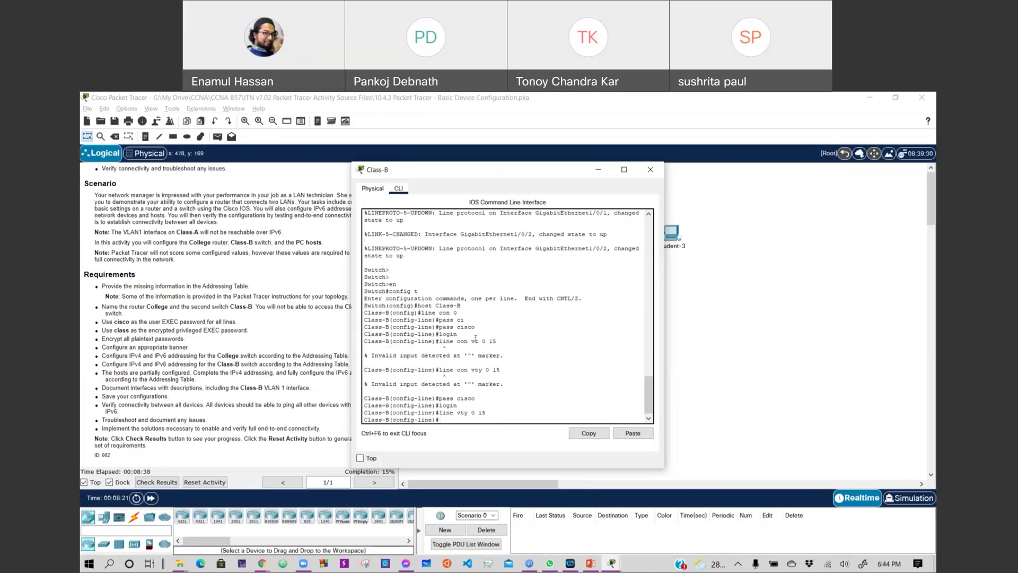
pyautogui.write('pass cisco')
pyautogui.press('Return')
pyautogui.press('Up')
pyautogui.press('Up')
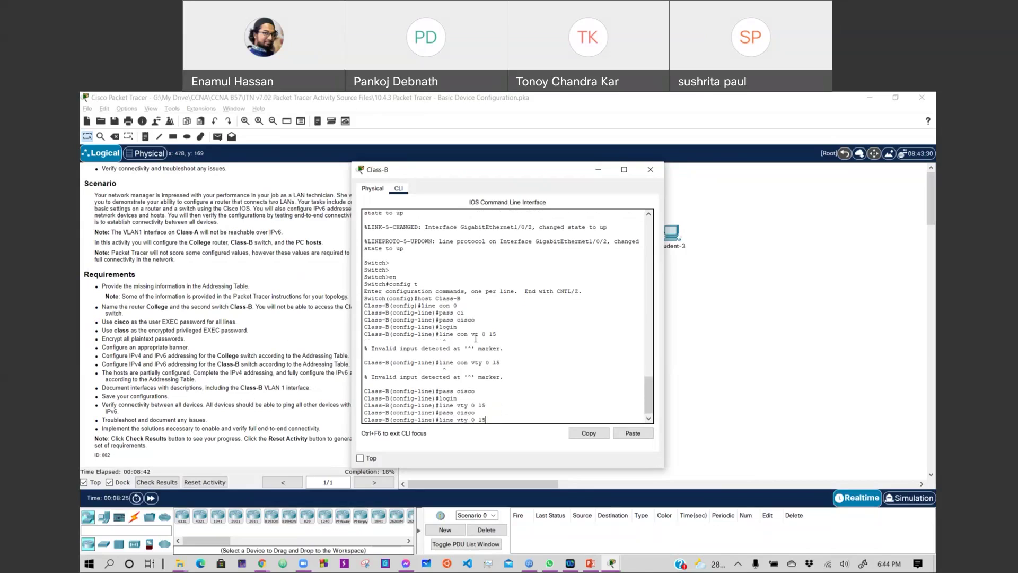
pyautogui.press('Up')
pyautogui.press('Up')
pyautogui.press('Up')
pyautogui.press('Up')
pyautogui.press('Up')
pyautogui.press('Return')
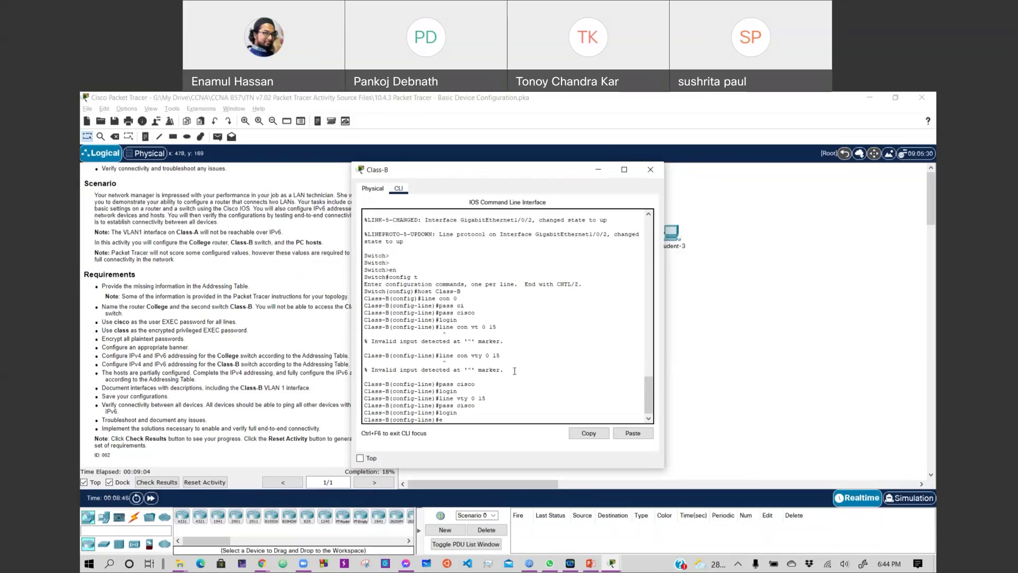
# Leave line configuration and set the Class-B enable password to the privileged password.
pyautogui.write('xit')
pyautogui.press('Return')
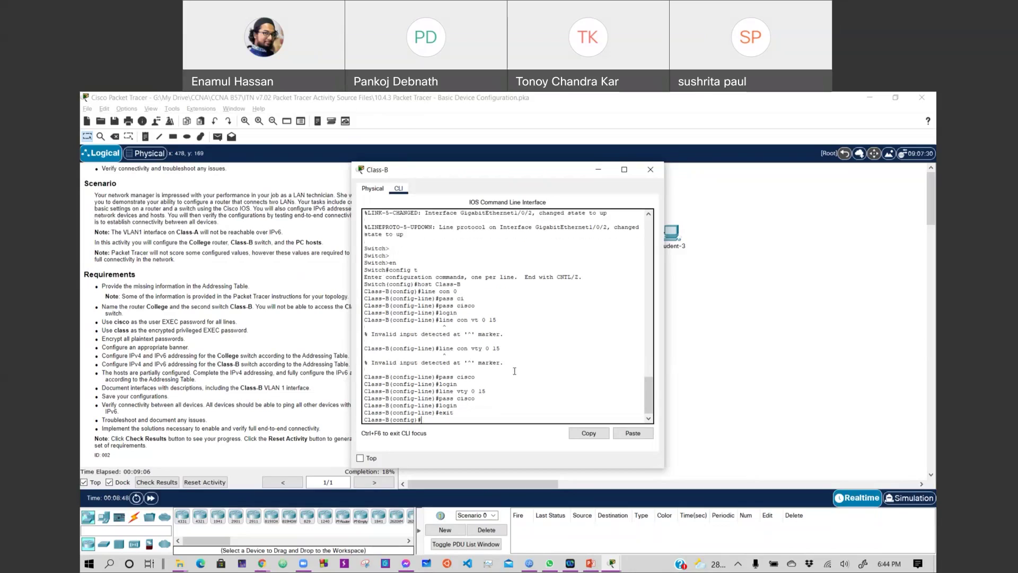
pyautogui.write('pass class')
pyautogui.press('Return')
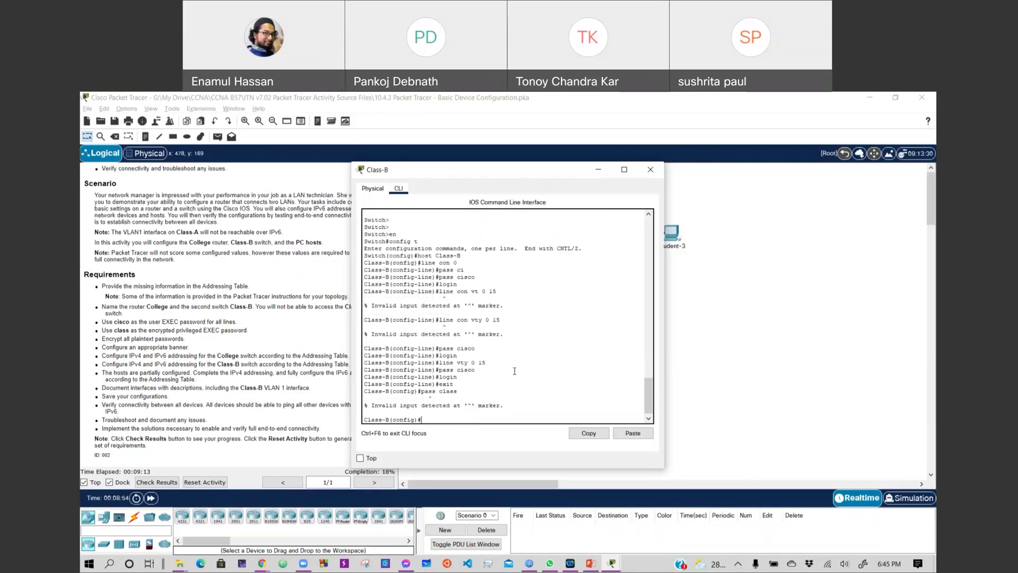
pyautogui.press('Up')
pyautogui.write('enab')
pyautogui.press('Return')
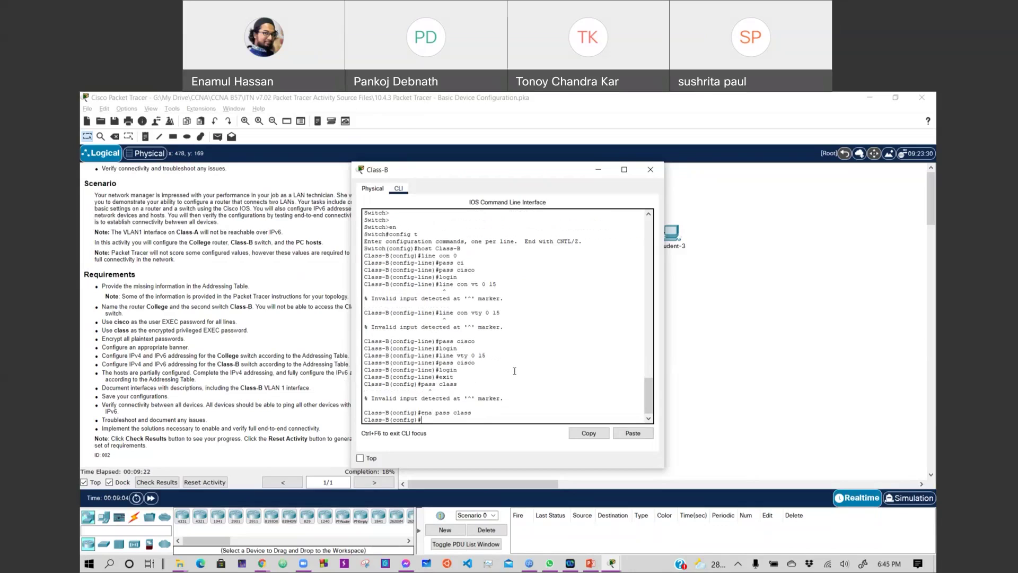
# Add a matching enable secret on Class-B and close its window.
pyautogui.press('Up')
pyautogui.press('BackSpace')
pyautogui.press('BackSpace')
pyautogui.press('BackSpace')
pyautogui.press('BackSpace')
pyautogui.write('sec')
pyautogui.press('Return')
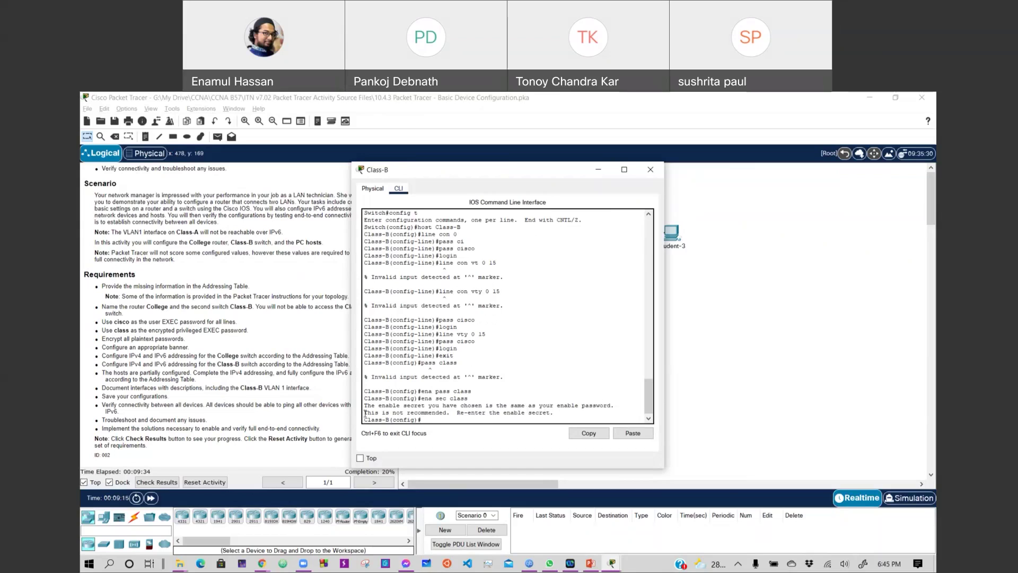
pyautogui.click(731, 362)
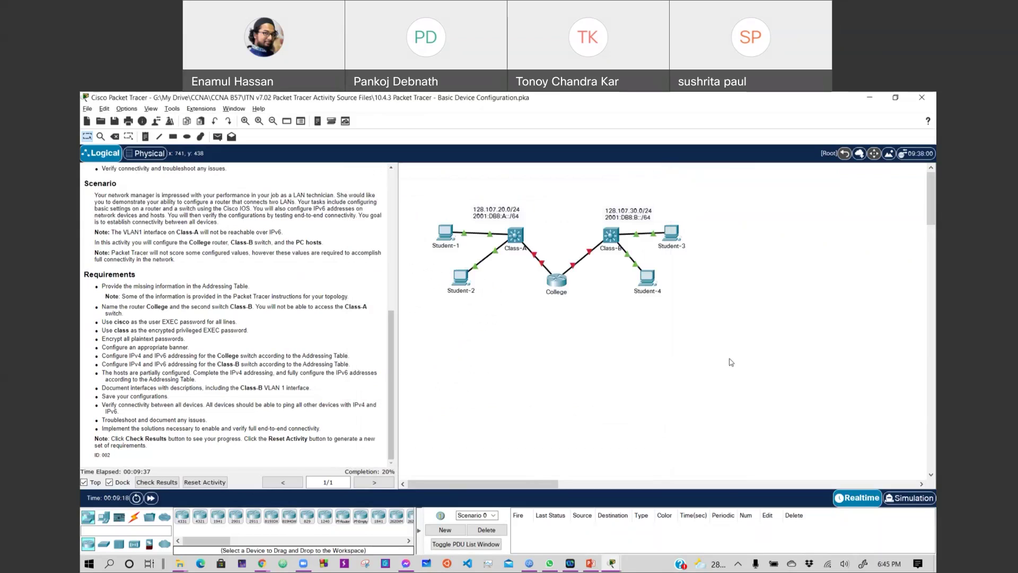
# Return College to global configuration and set its enable secret to the privileged password.
pyautogui.click(554, 275)
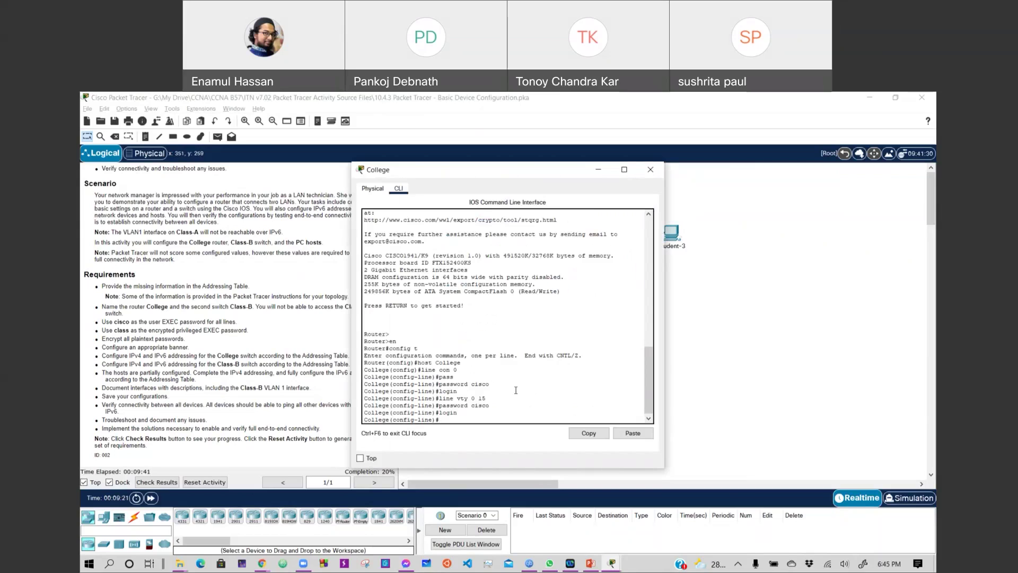
pyautogui.write('exit')
pyautogui.press('Return')
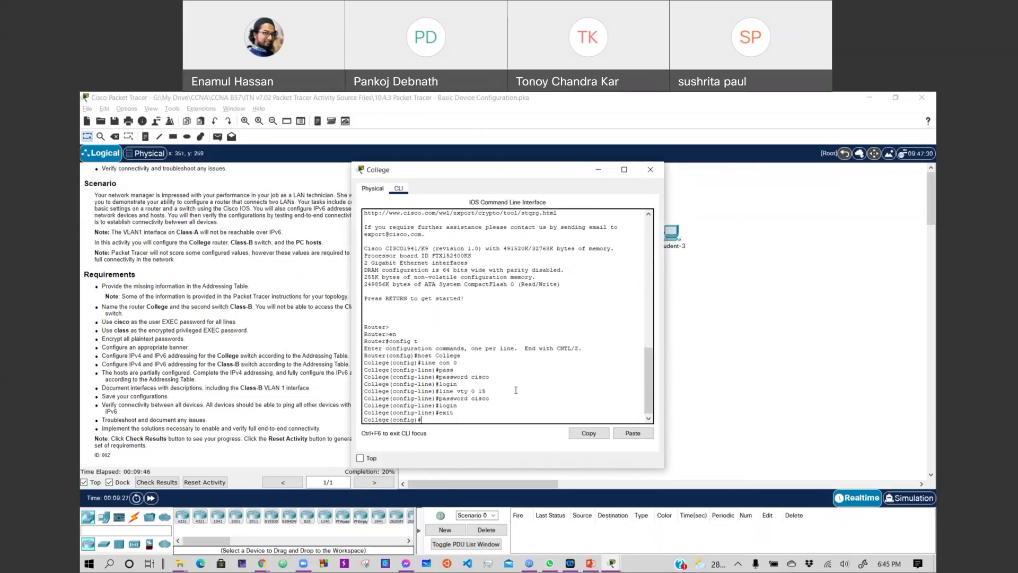
pyautogui.write('en sec class')
pyautogui.press('Return')
pyautogui.press('Up')
pyautogui.write('a')
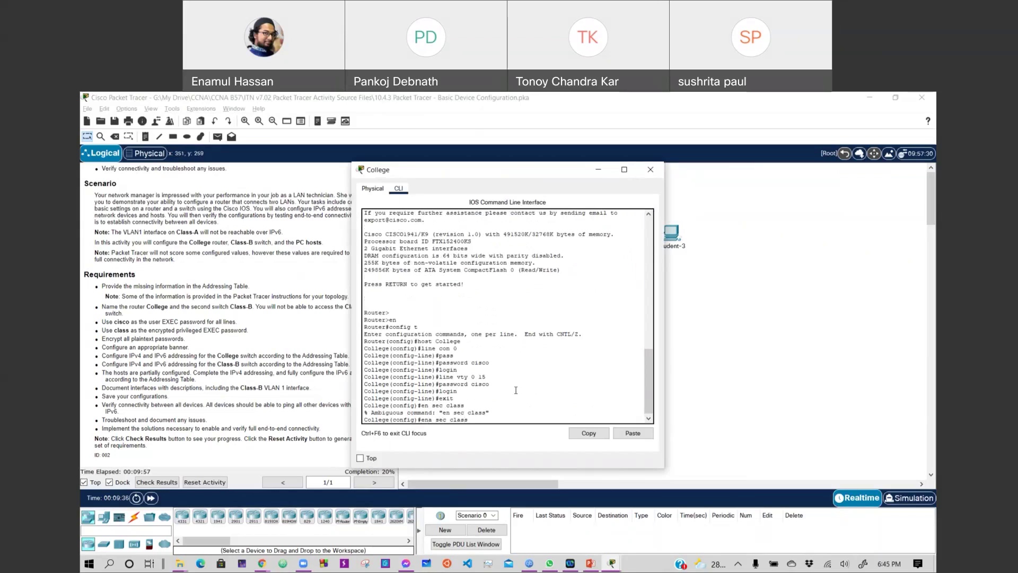
pyautogui.press('Return')
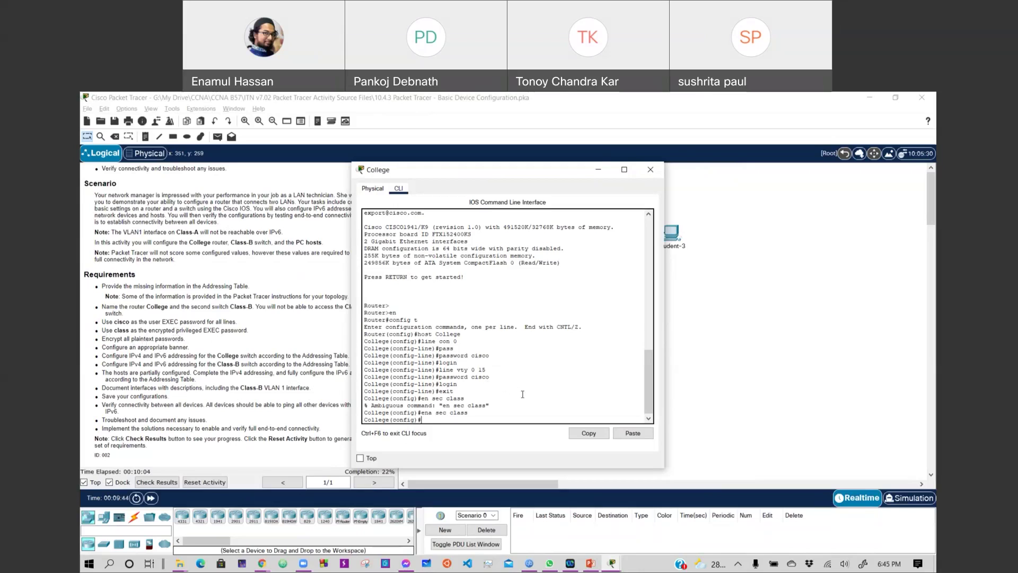
# Enable service password-encryption on College and close its window.
pyautogui.write('servic')
pyautogui.press('Tab')
pyautogui.write('pas')
pyautogui.press('Tab')
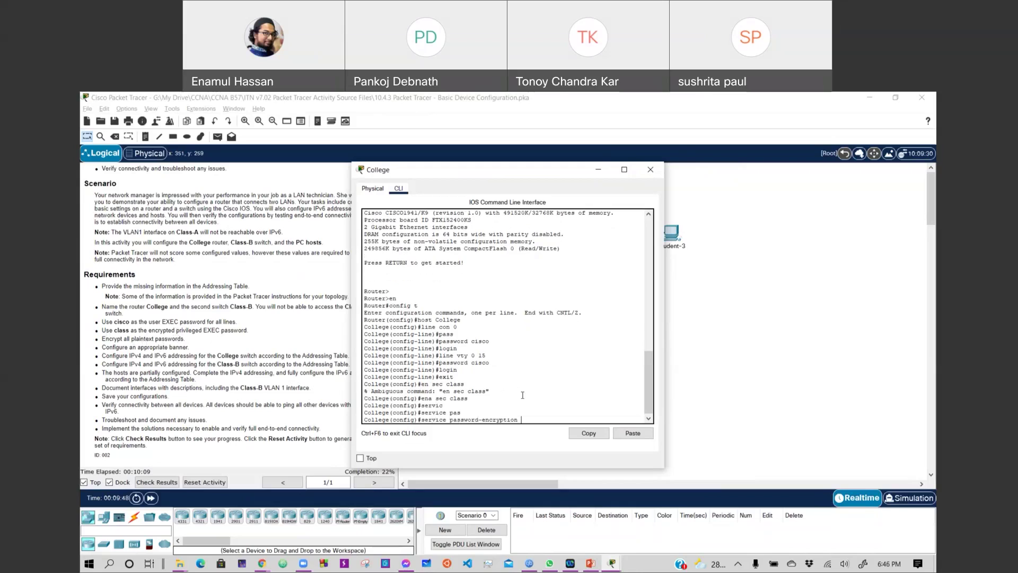
pyautogui.press('Return')
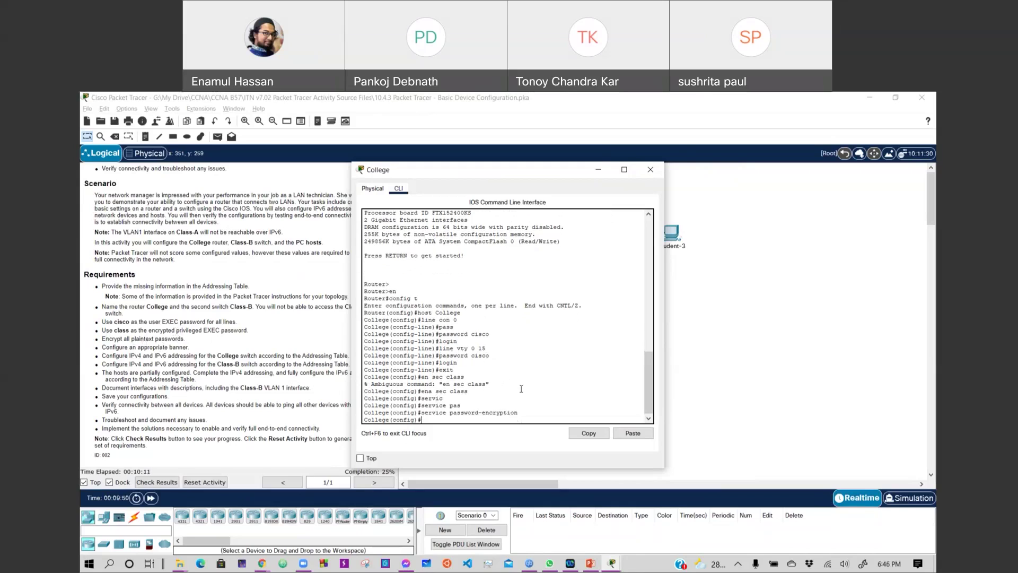
pyautogui.click(688, 306)
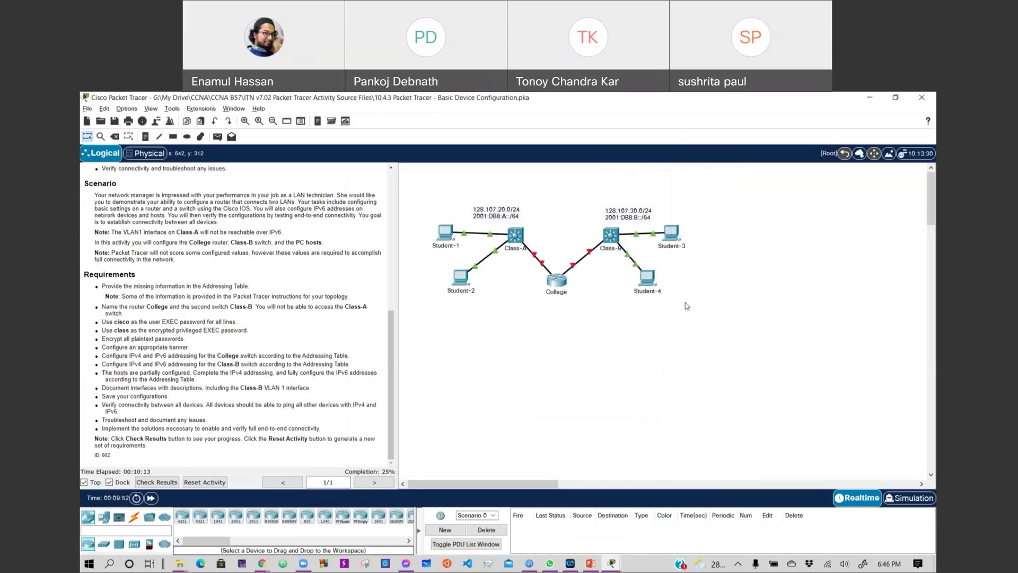
# Run service password-encryption in the Class-B CLI, then close the switch window.
pyautogui.doubleClick(612, 237)
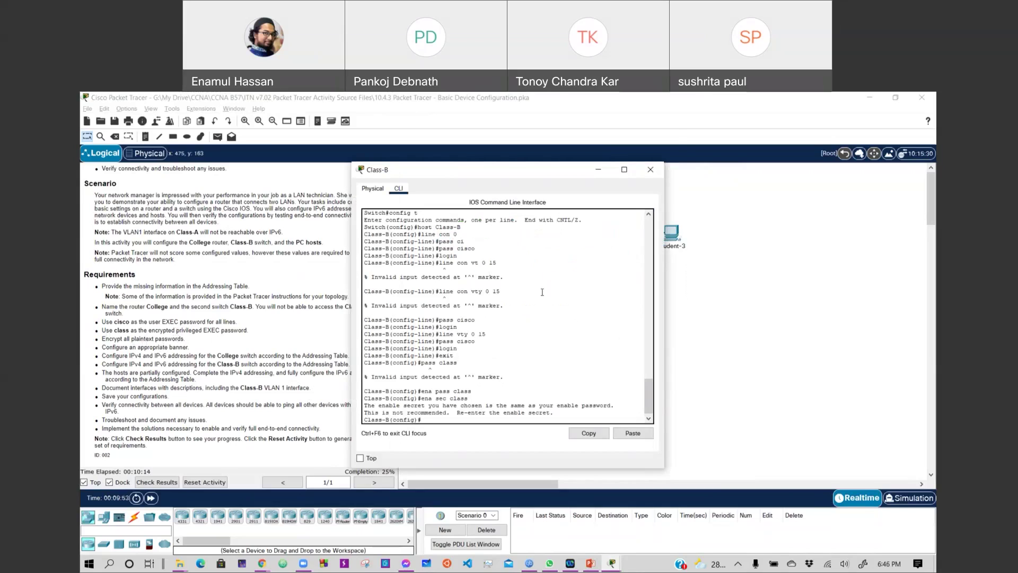
pyautogui.write('service pass')
pyautogui.press('Tab')
pyautogui.press('Return')
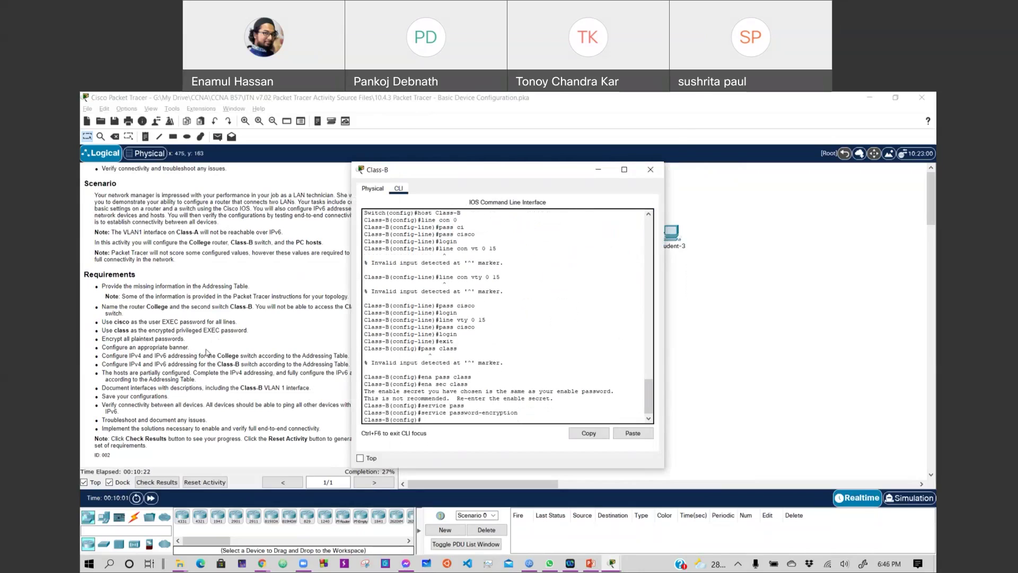
pyautogui.click(207, 352)
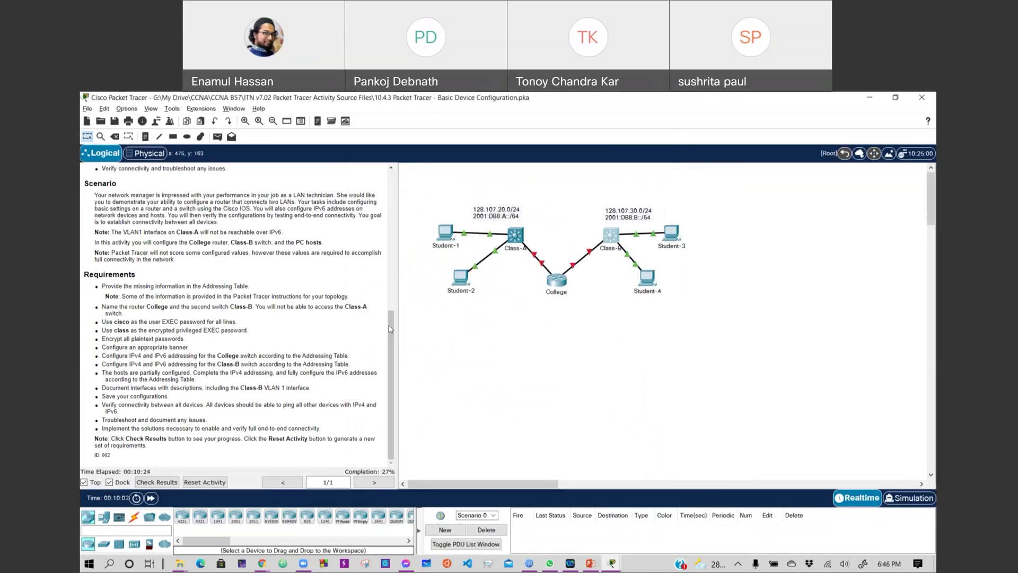
# Give the College router the MOTD banner 'Unauthorized access prohibited.' and close its window.
pyautogui.click(557, 280)
pyautogui.write('banner mot')
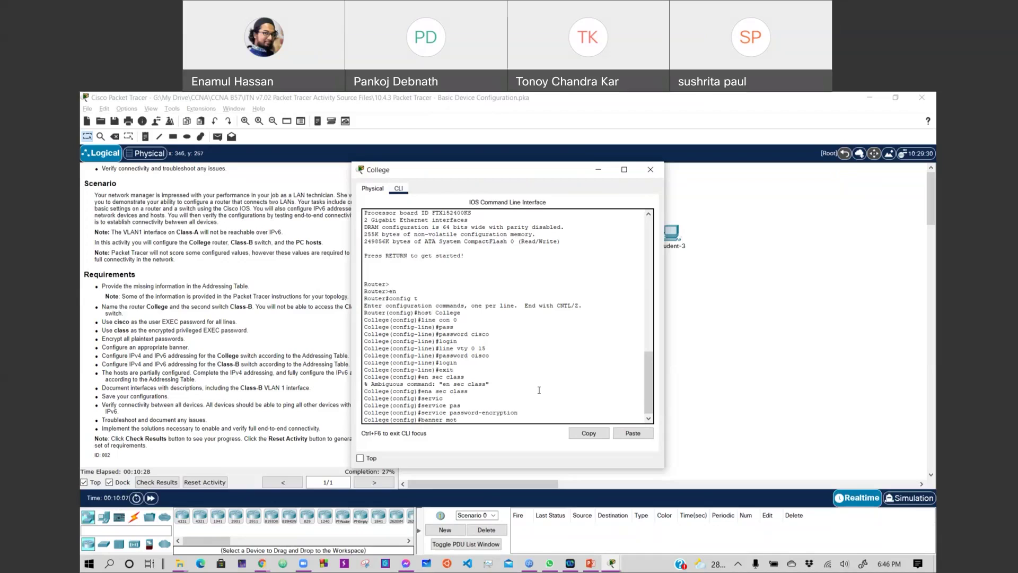
pyautogui.write('d #Unauthorized access prohibited.')
pyautogui.press('Return')
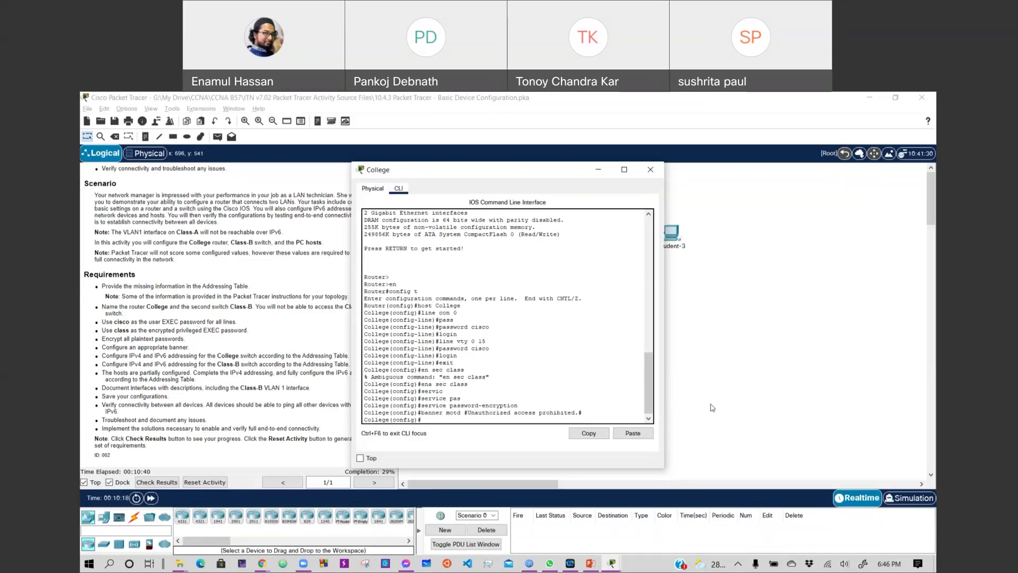
pyautogui.hotkey('alt', 'F4')
pyautogui.click(556, 283)
pyautogui.hotkey('alt', 'F4')
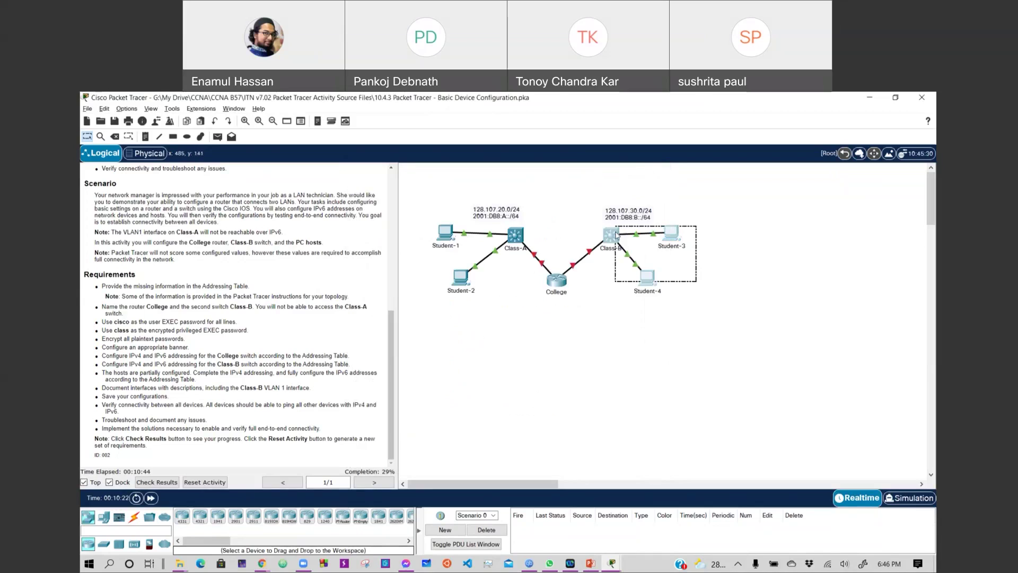
pyautogui.click(615, 245)
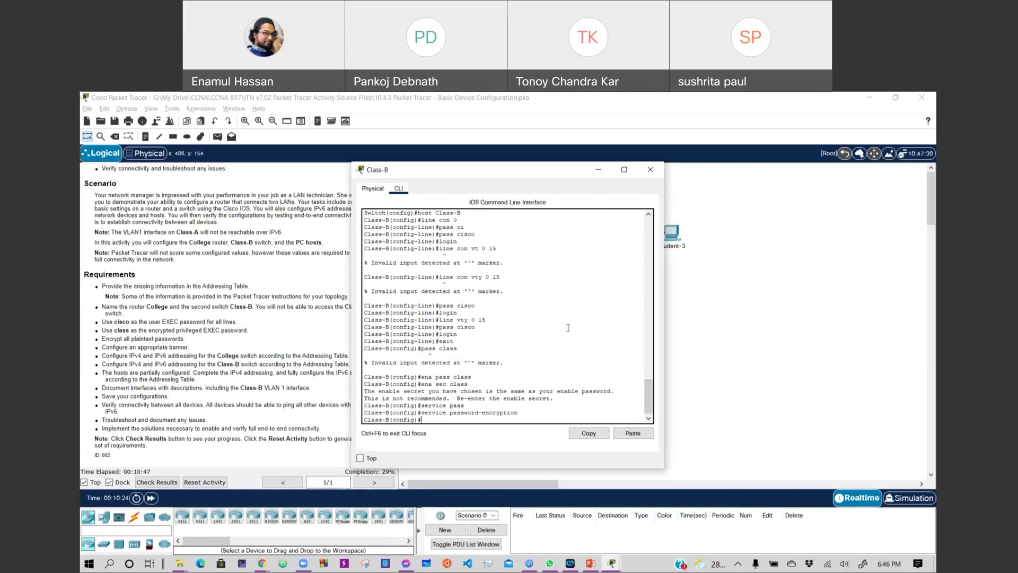
# Set the Class-B switch's MOTD banner to 'Unauthorized access should not be tolerated.' and close it.
pyautogui.write('bann')
pyautogui.write('er motd ##Unauthosi')
pyautogui.press('BackSpace')
pyautogui.press('BackSpace')
pyautogui.write('rized access should be')
pyautogui.press('BackSpace')
pyautogui.press('BackSpace')
pyautogui.write('not be tolerated.#')
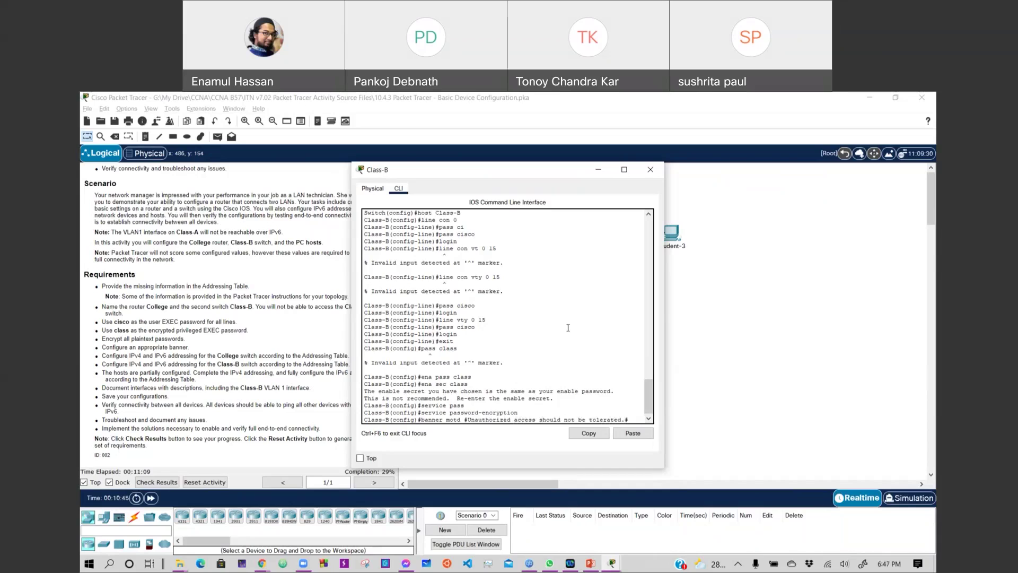
pyautogui.press('Return')
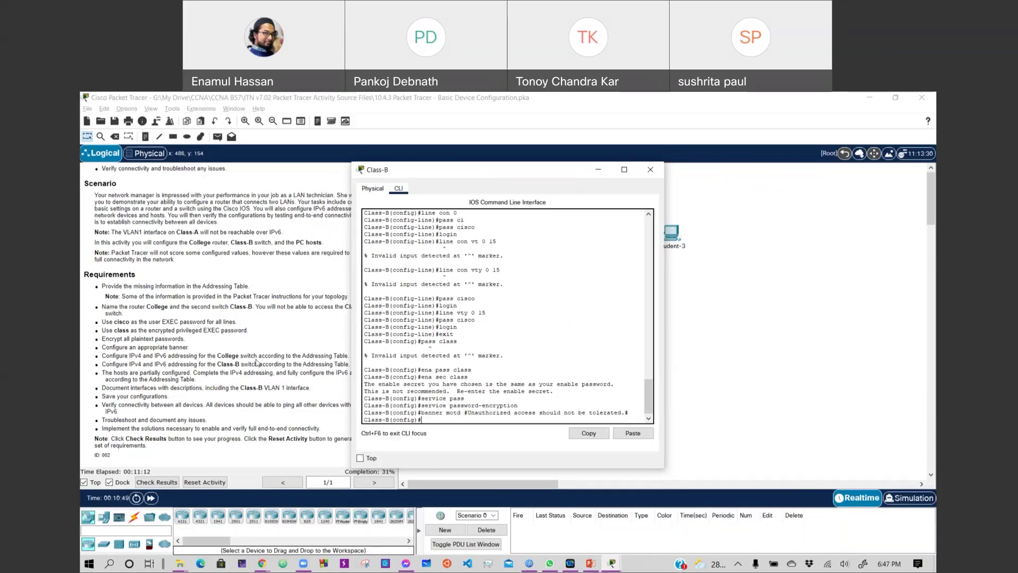
pyautogui.hotkey('alt', 'F4')
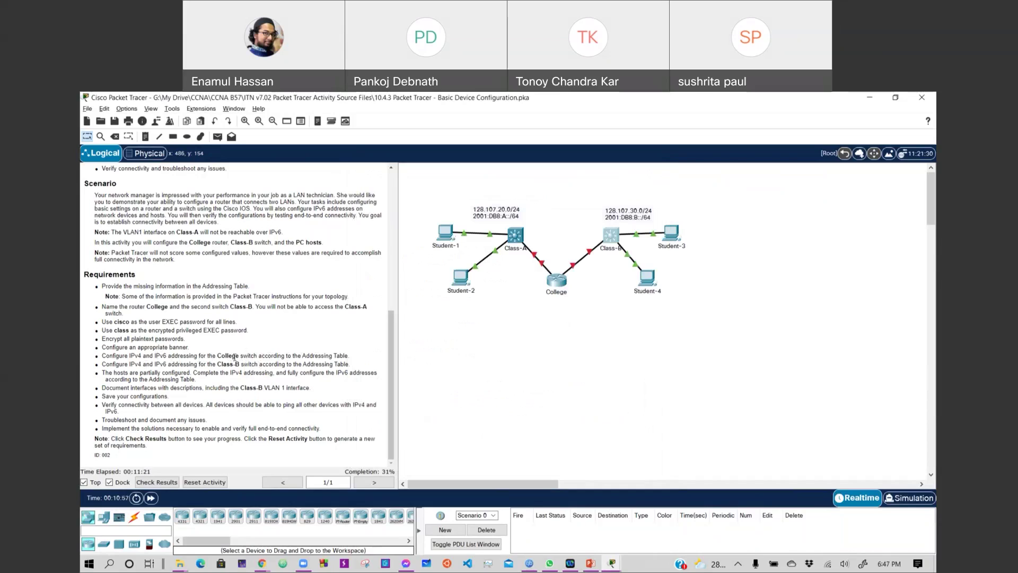
# Reopen the College router's console and return it to privileged mode with end.
pyautogui.doubleClick(247, 355)
pyautogui.click(556, 280)
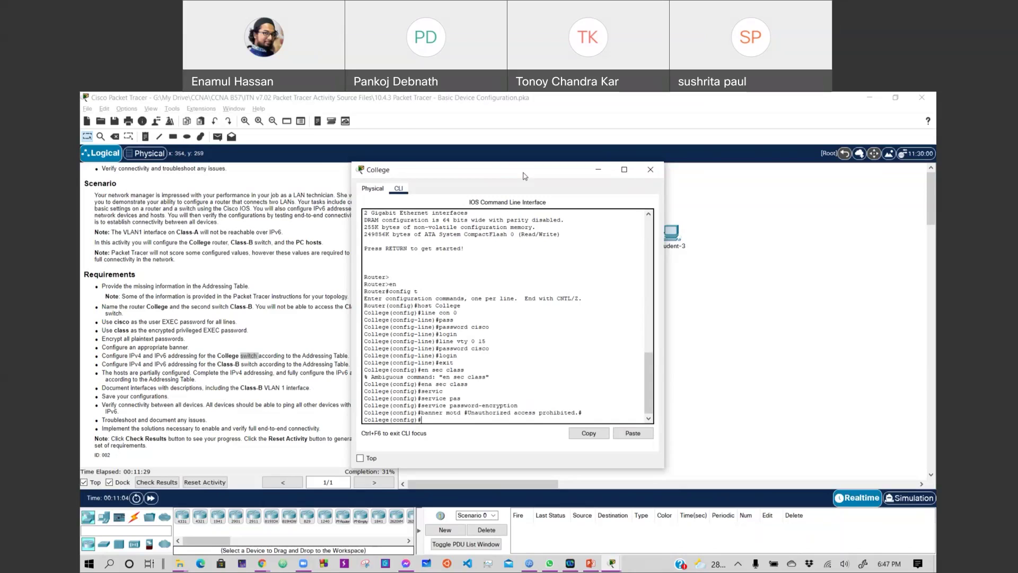
pyautogui.moveTo(524, 176); pyautogui.dragTo(617, 188)
pyautogui.write('xit')
pyautogui.press('BackSpace')
pyautogui.press('BackSpace')
pyautogui.press('BackSpace')
pyautogui.write('nd')
pyautogui.press('Return')
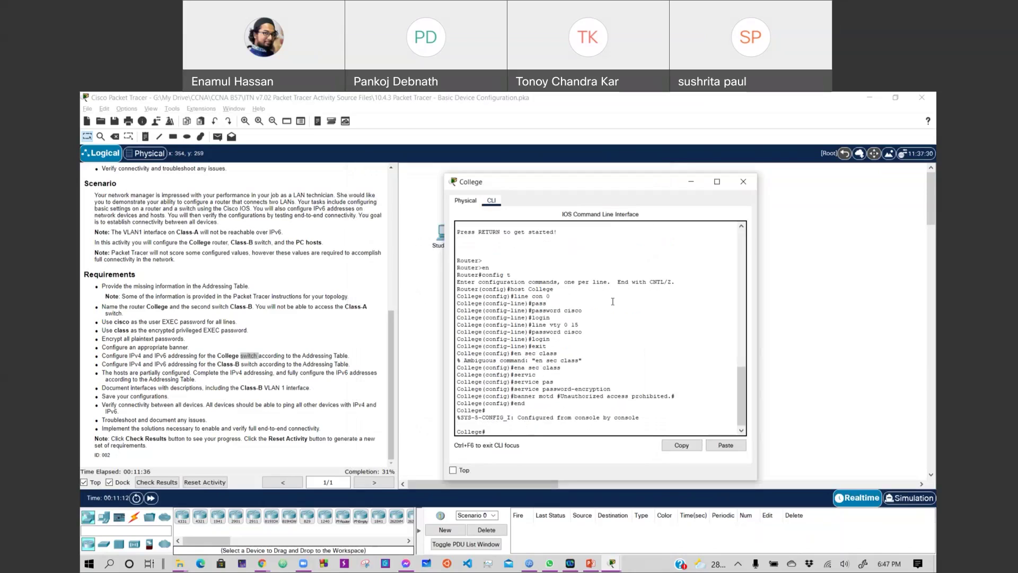
# List College's running configuration with show run and review the interfaces, lines and banner.
pyautogui.write('show run')
pyautogui.press('Return')
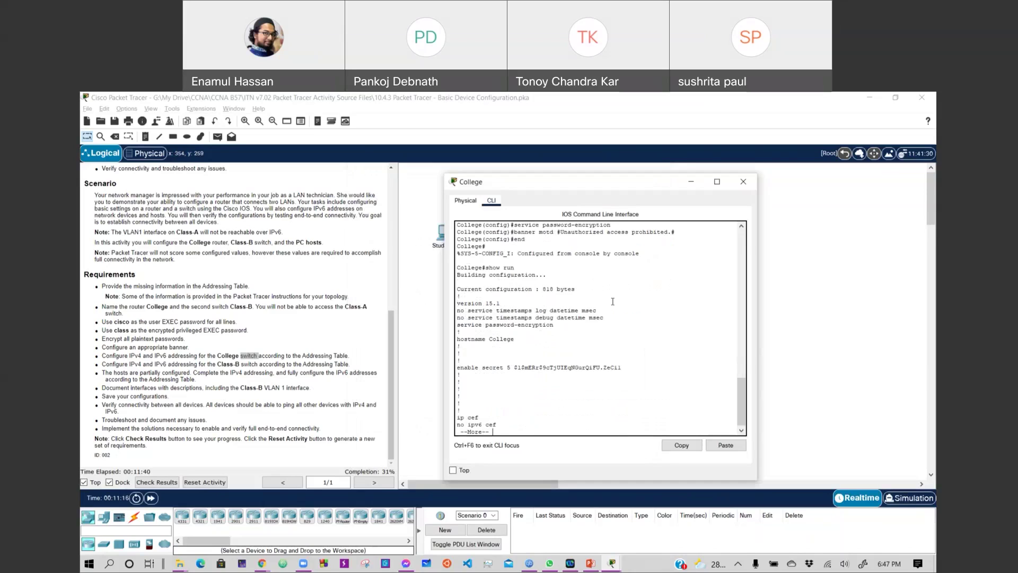
pyautogui.press('Return')
pyautogui.press('Return')
pyautogui.press('Return')
pyautogui.press('Return')
pyautogui.press('Return')
pyautogui.press('Return')
pyautogui.press('Return')
pyautogui.press('Return')
pyautogui.press('Return')
pyautogui.press('Return')
pyautogui.press('Return')
pyautogui.press('Return')
pyautogui.press('Return')
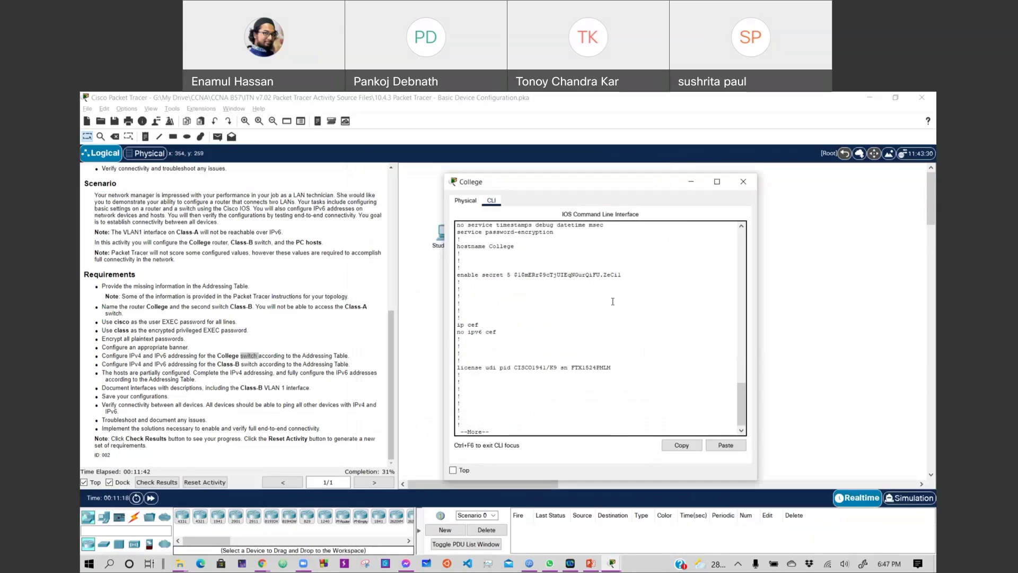
pyautogui.press('Return')
pyautogui.press('Return')
pyautogui.press('Return')
pyautogui.press('Return')
pyautogui.press('Return')
pyautogui.press('Return')
pyautogui.press('Return')
pyautogui.press('Return')
pyautogui.press('Return')
pyautogui.press('Return')
pyautogui.press('Return')
pyautogui.press('Return')
pyautogui.press('Return')
pyautogui.press('Return')
pyautogui.press('Return')
pyautogui.press('Return')
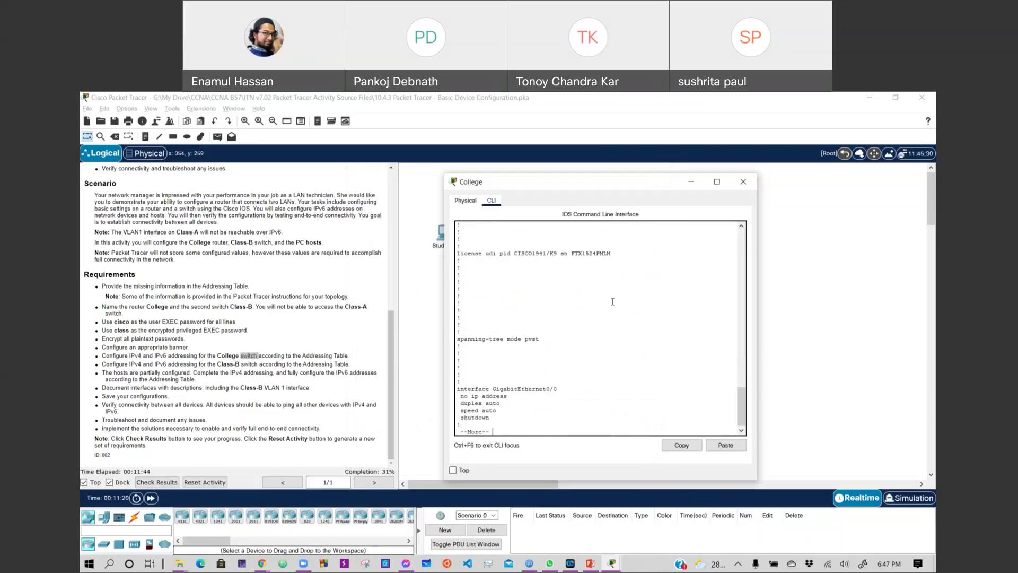
pyautogui.press('Return')
pyautogui.press('Return')
pyautogui.press('Return')
pyautogui.press('Return')
pyautogui.press('Return')
pyautogui.press('Return')
pyautogui.press('Return')
pyautogui.press('Return')
pyautogui.press('Return')
pyautogui.press('Return')
pyautogui.press('Return')
pyautogui.press('Return')
pyautogui.press('Return')
pyautogui.press('Return')
pyautogui.press('Return')
pyautogui.press('Return')
pyautogui.press('Return')
pyautogui.press('Return')
pyautogui.press('Return')
pyautogui.press('Return')
pyautogui.press('Return')
pyautogui.press('Return')
pyautogui.press('Return')
pyautogui.press('Return')
pyautogui.press('Return')
pyautogui.press('Return')
pyautogui.press('Return')
pyautogui.press('Return')
pyautogui.press('Return')
pyautogui.press('Return')
pyautogui.press('Return')
pyautogui.press('Return')
pyautogui.press('Return')
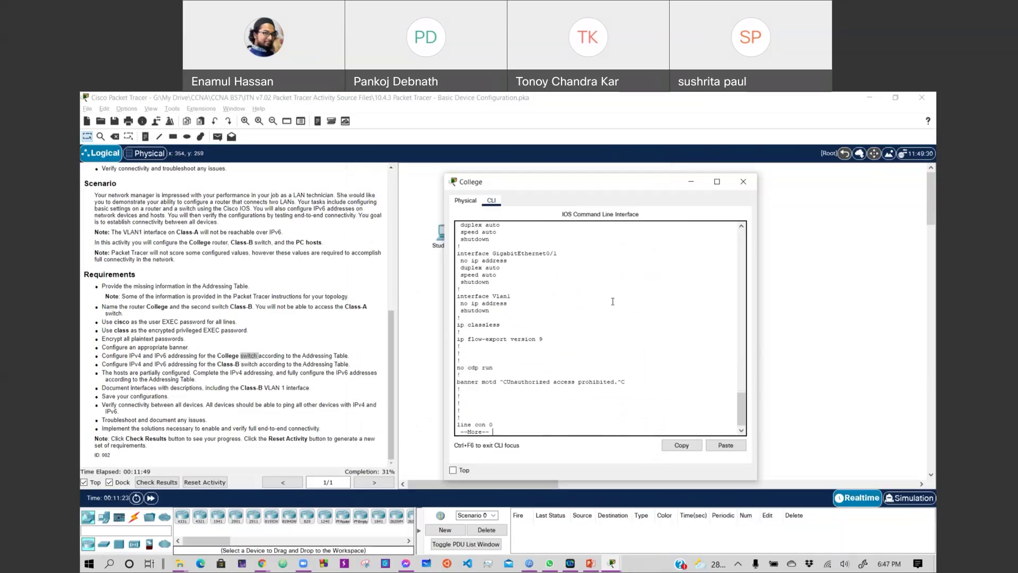
pyautogui.press('Return')
pyautogui.press('Return')
pyautogui.press('Return')
pyautogui.press('Return')
pyautogui.press('Return')
pyautogui.press('Return')
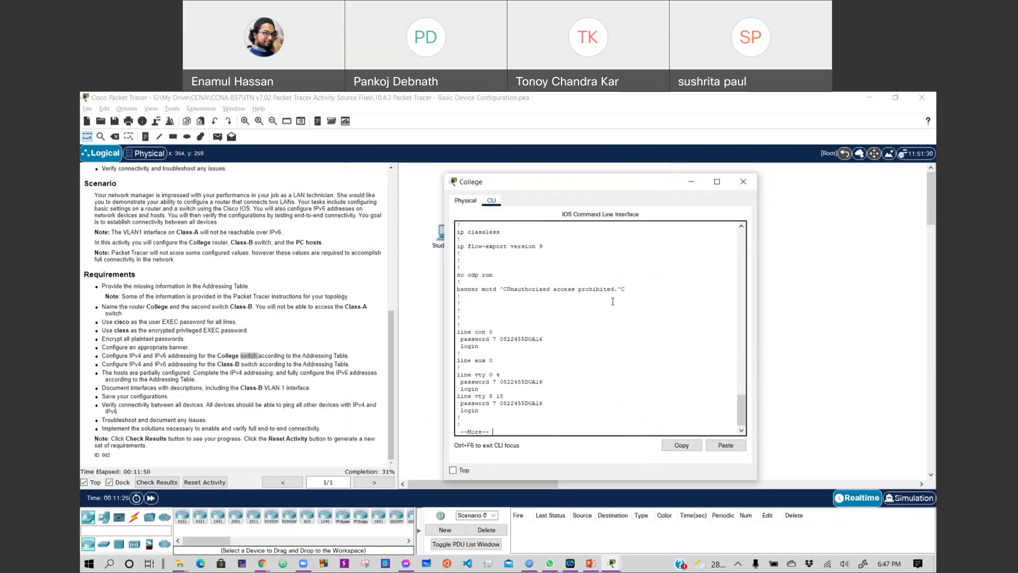
pyautogui.press('Return')
pyautogui.press('Return')
pyautogui.press('Return')
pyautogui.press('Return')
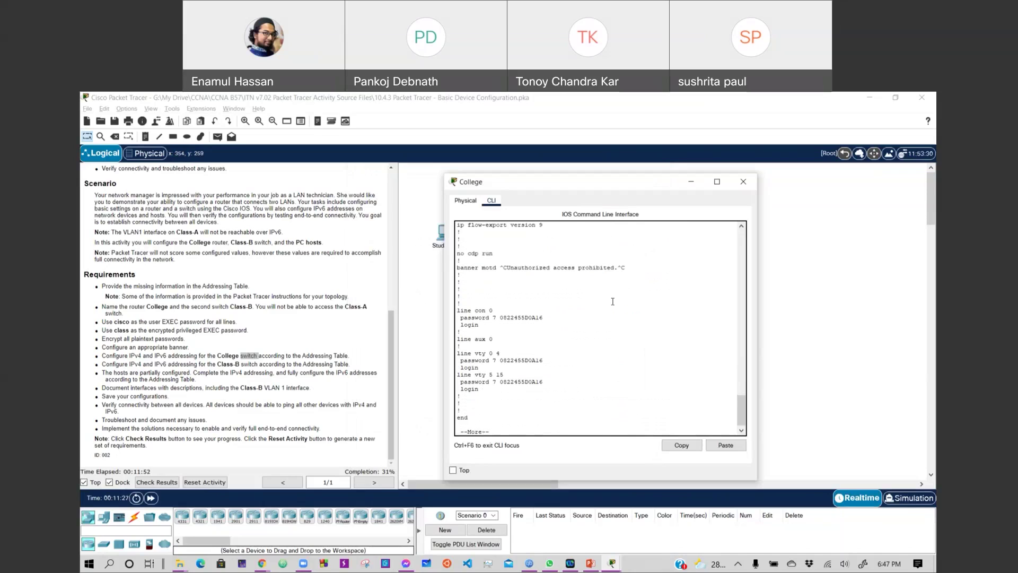
pyautogui.press('Return')
pyautogui.press('Return')
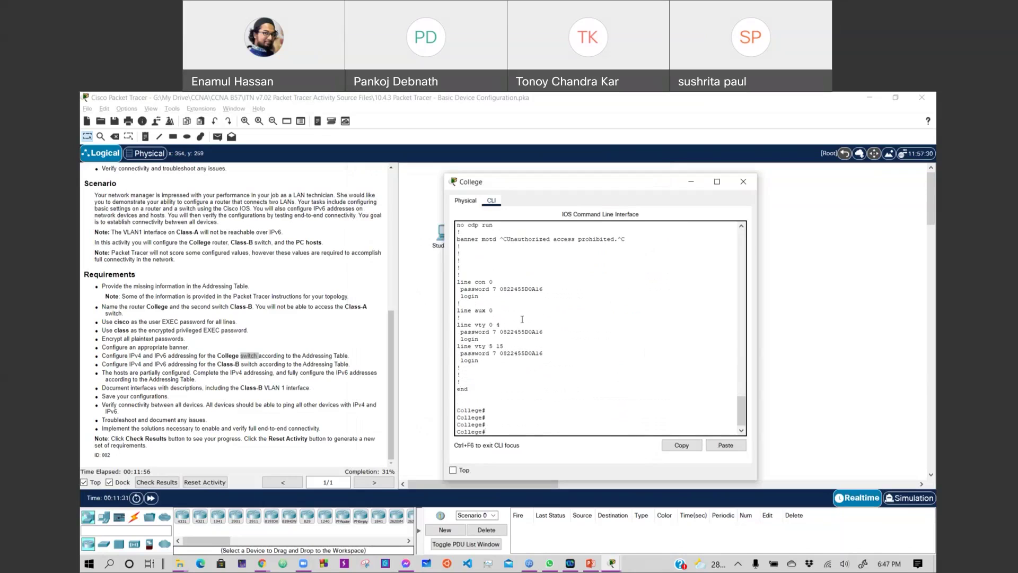
pyautogui.scroll(9, 573, 318)
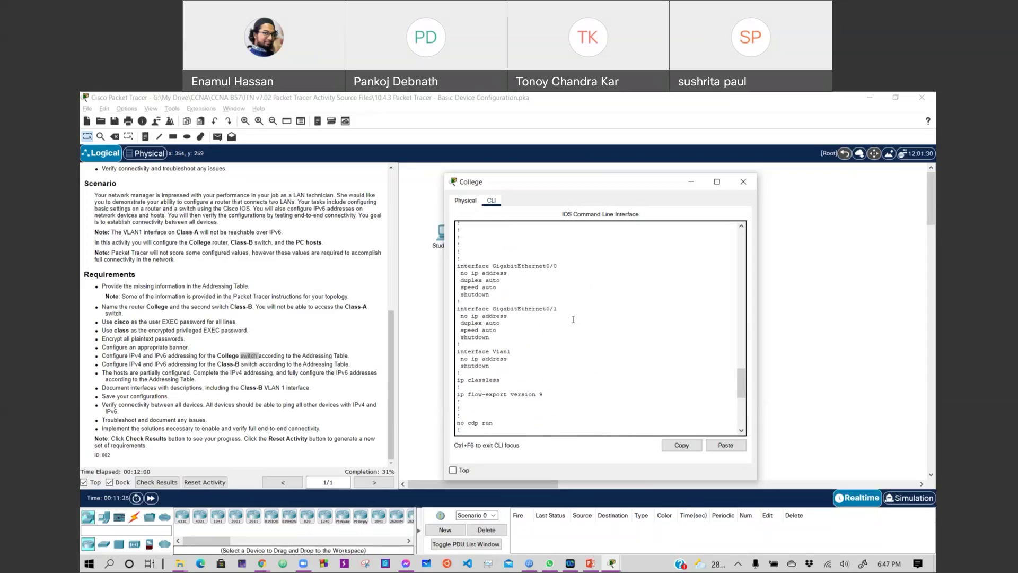
pyautogui.scroll(2, 573, 319)
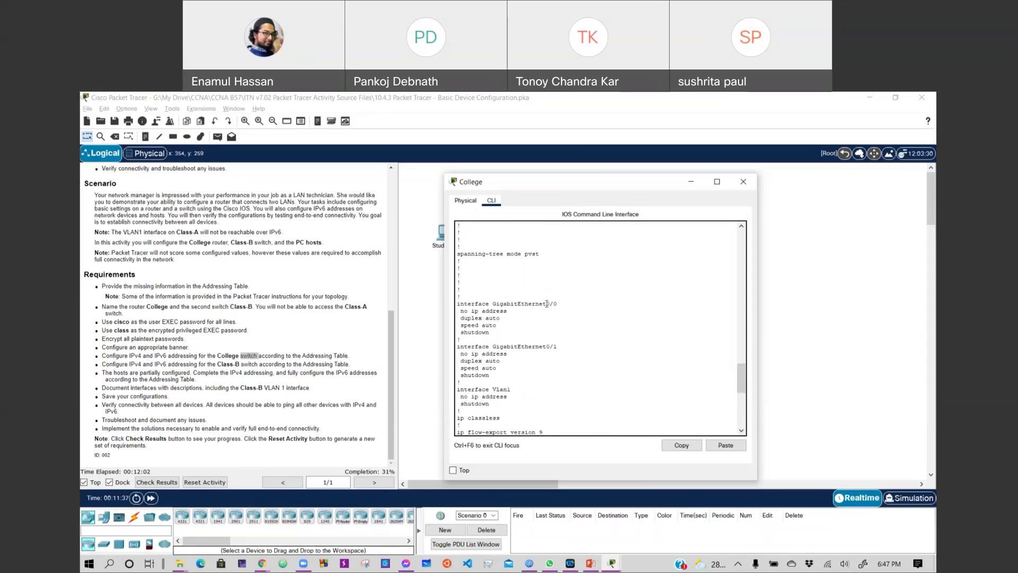
pyautogui.scroll(-10, 547, 323)
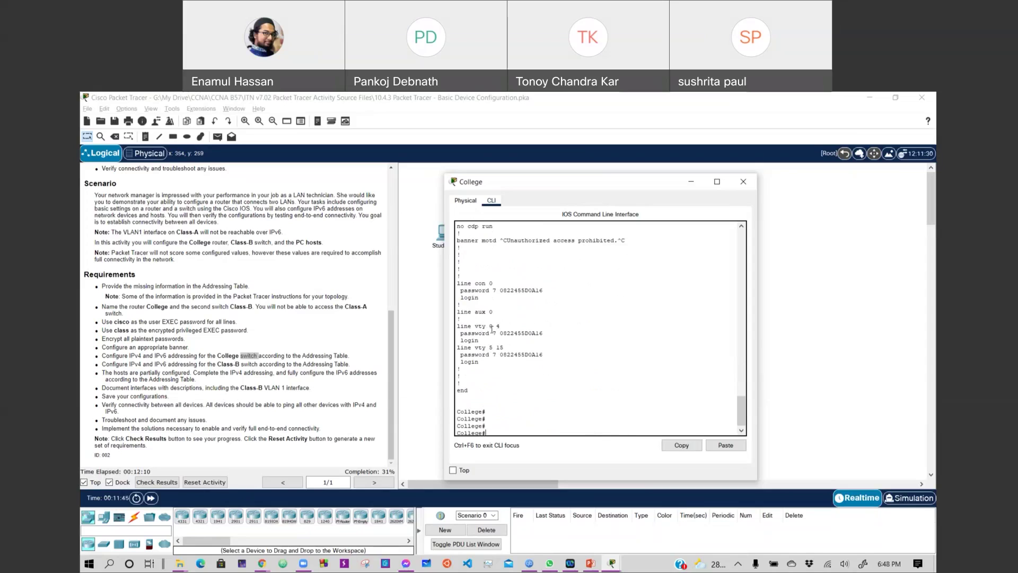
pyautogui.scroll(10, 483, 319)
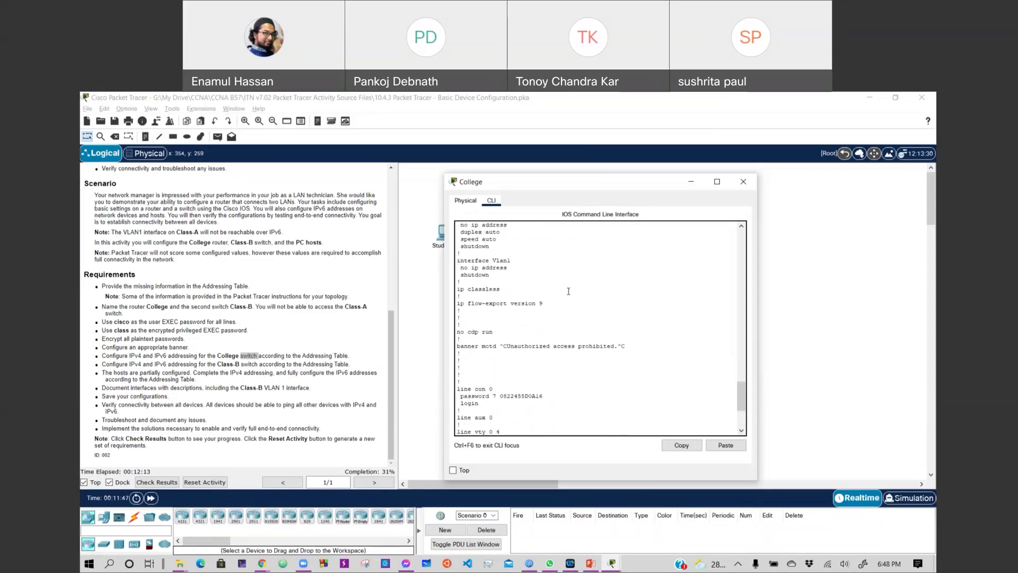
pyautogui.scroll(5, 569, 292)
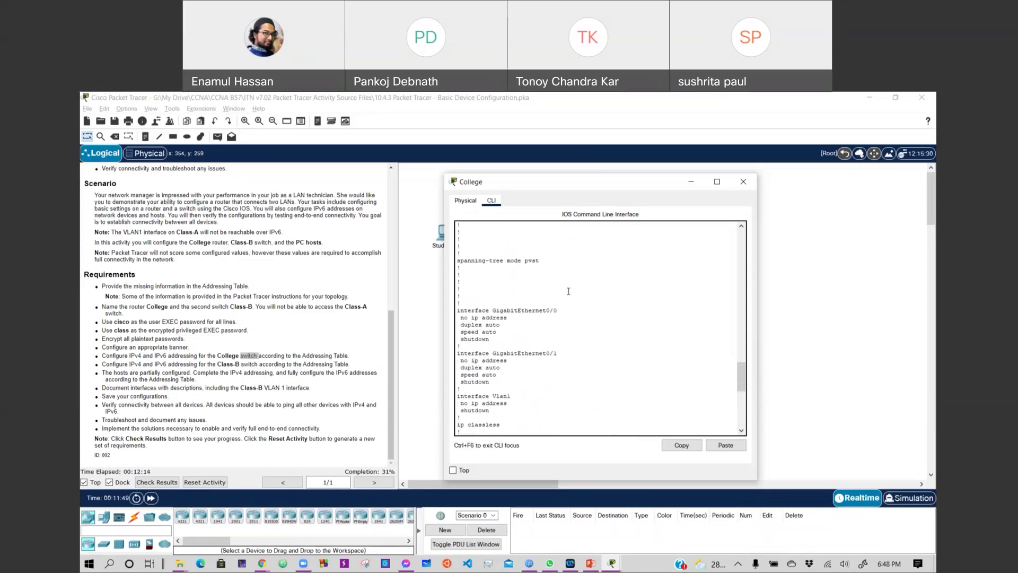
pyautogui.scroll(10, 569, 291)
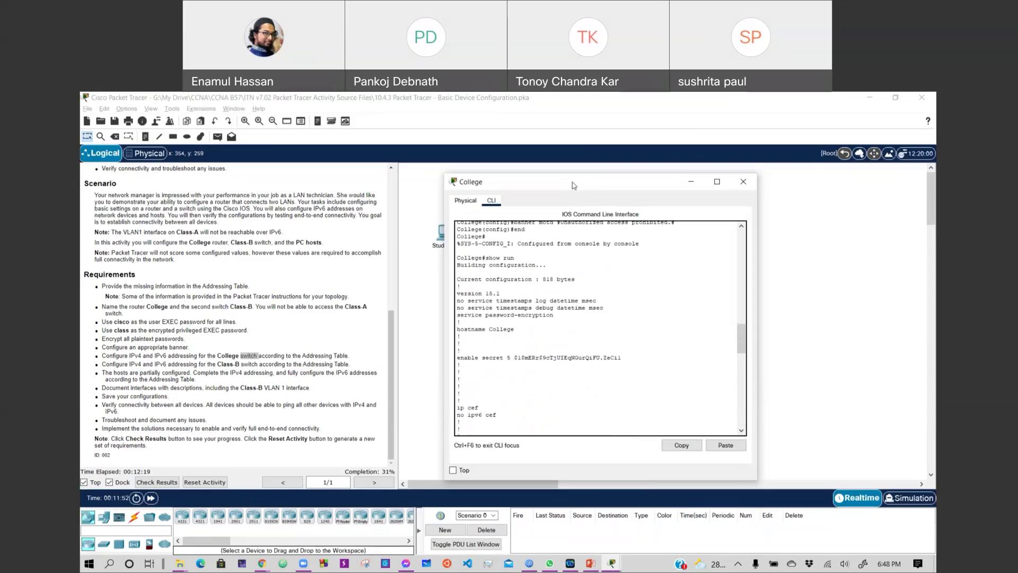
# Move the College console off the topology and bring the workspace forward.
pyautogui.moveTo(572, 185); pyautogui.dragTo(627, 168)
pyautogui.scroll(-12, 640, 311)
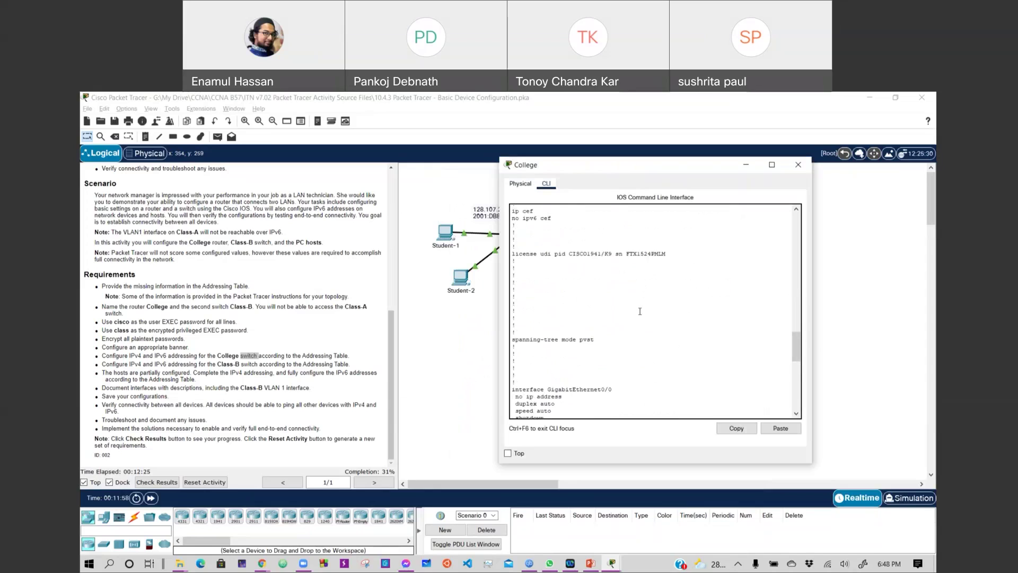
pyautogui.scroll(5, 641, 312)
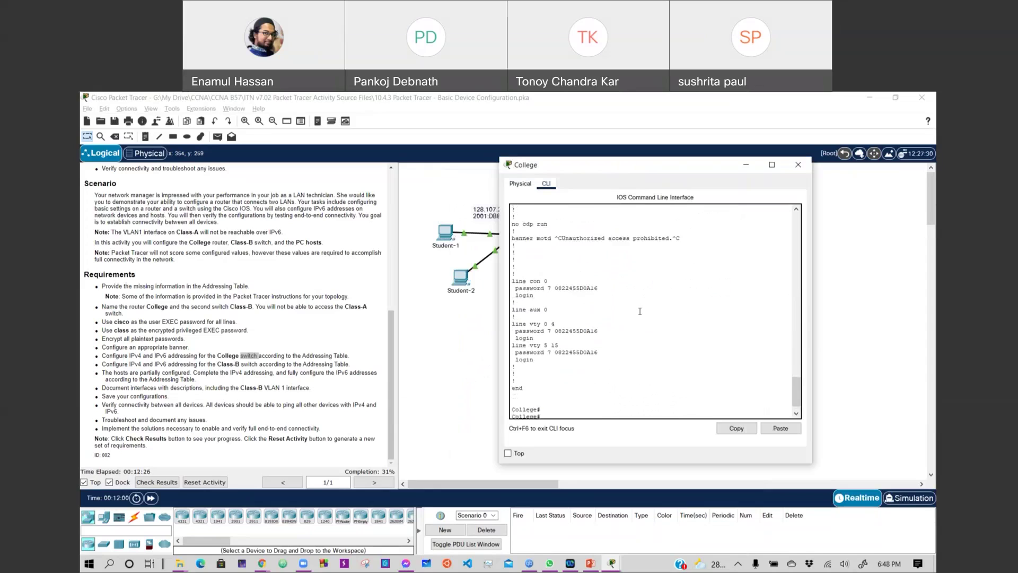
pyautogui.scroll(1, 640, 311)
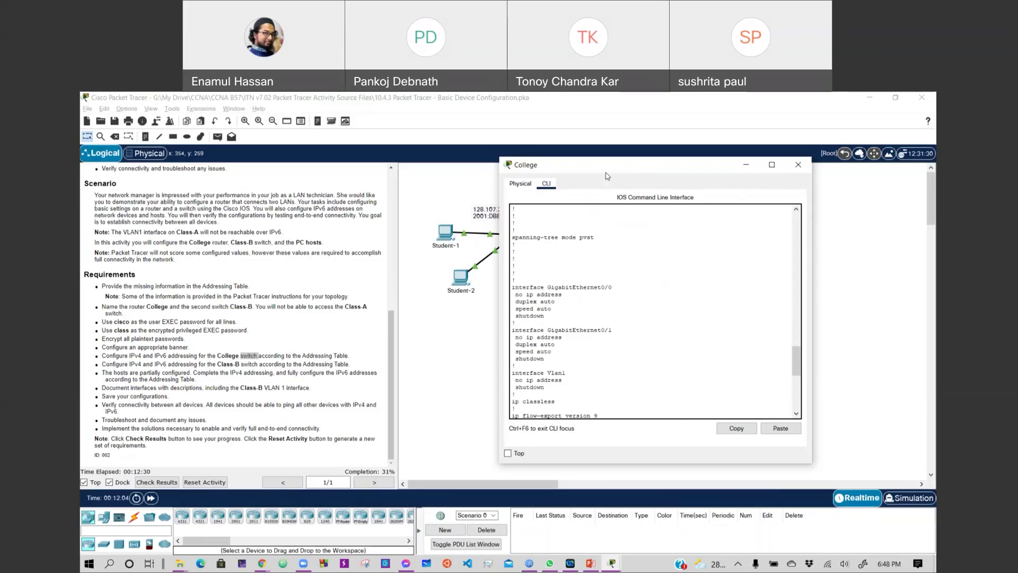
pyautogui.moveTo(610, 173); pyautogui.dragTo(735, 174)
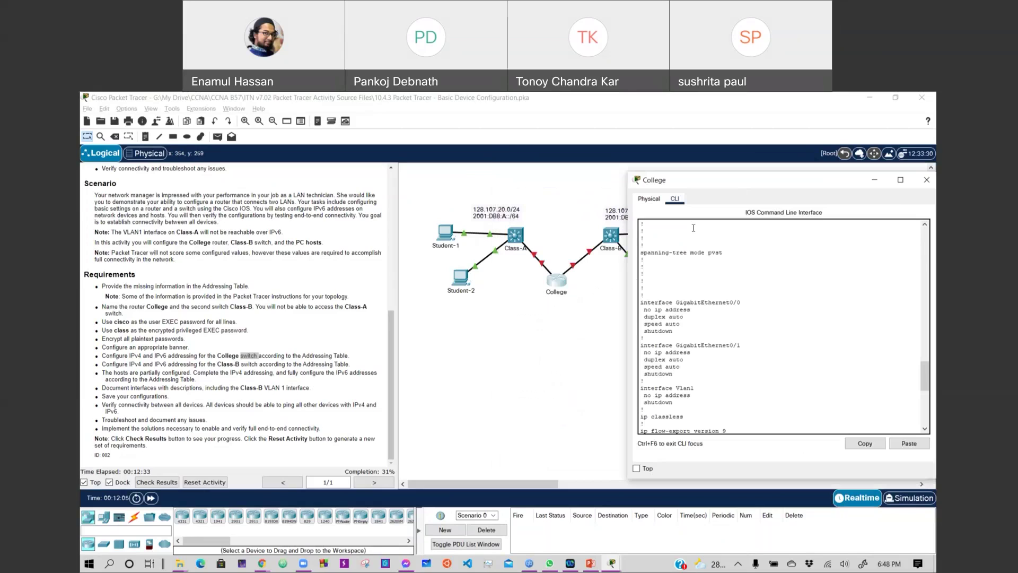
pyautogui.click(568, 338)
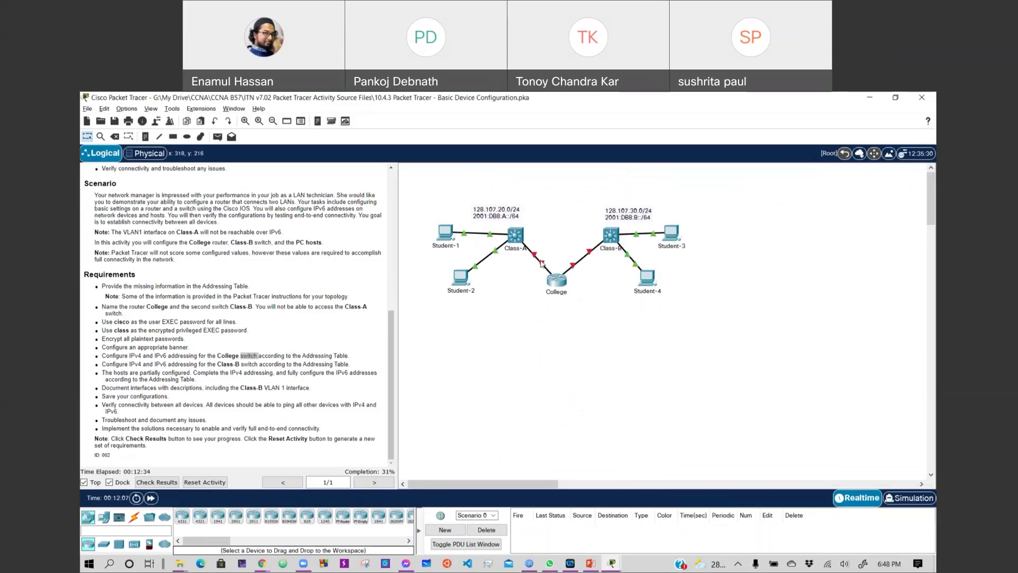
# Reopen College's CLI at a fresh prompt with the Addressing Table scrolled into view.
pyautogui.moveTo(543, 265)
pyautogui.moveTo(573, 271)
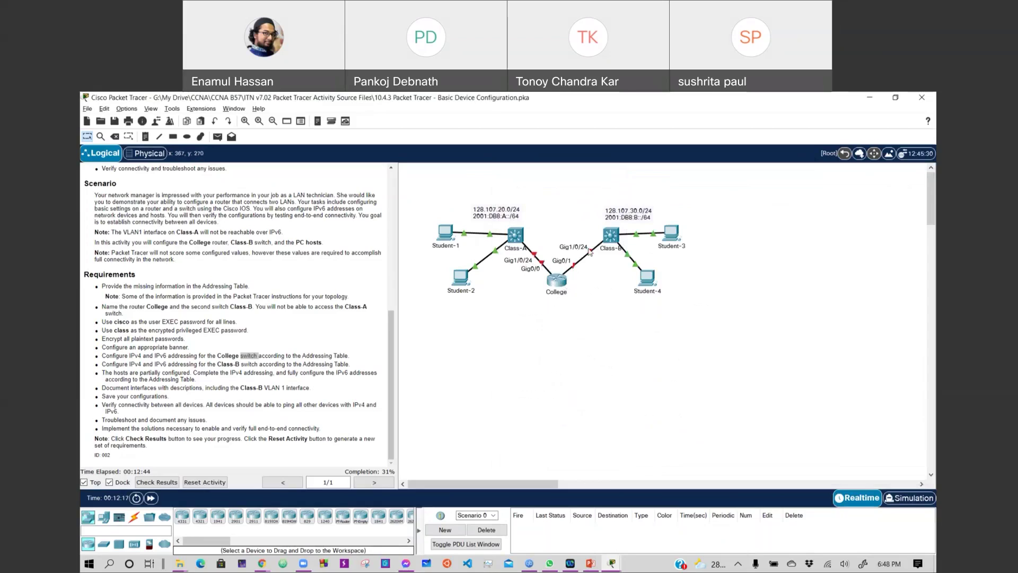
pyautogui.click(563, 282)
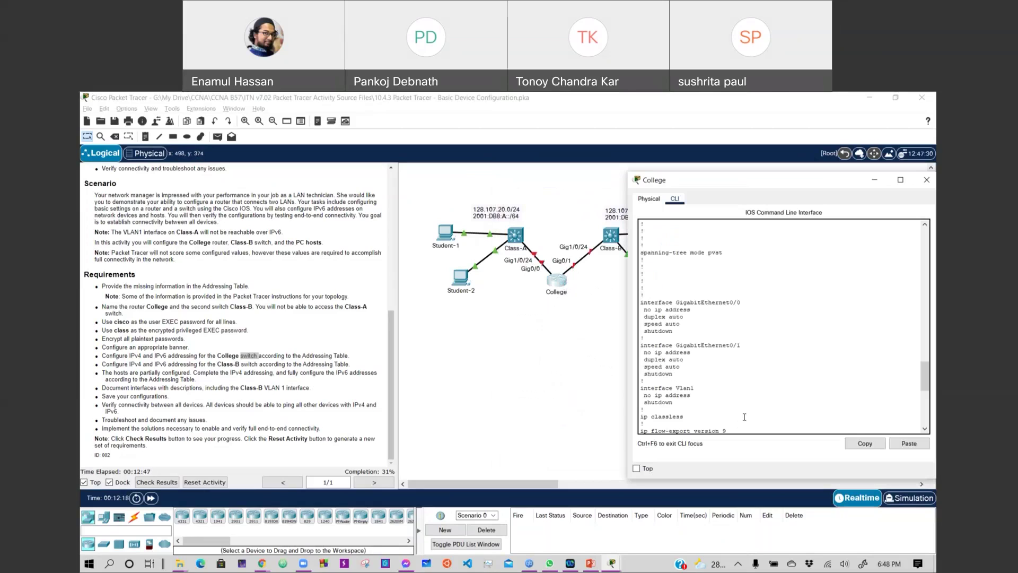
pyautogui.press('Return')
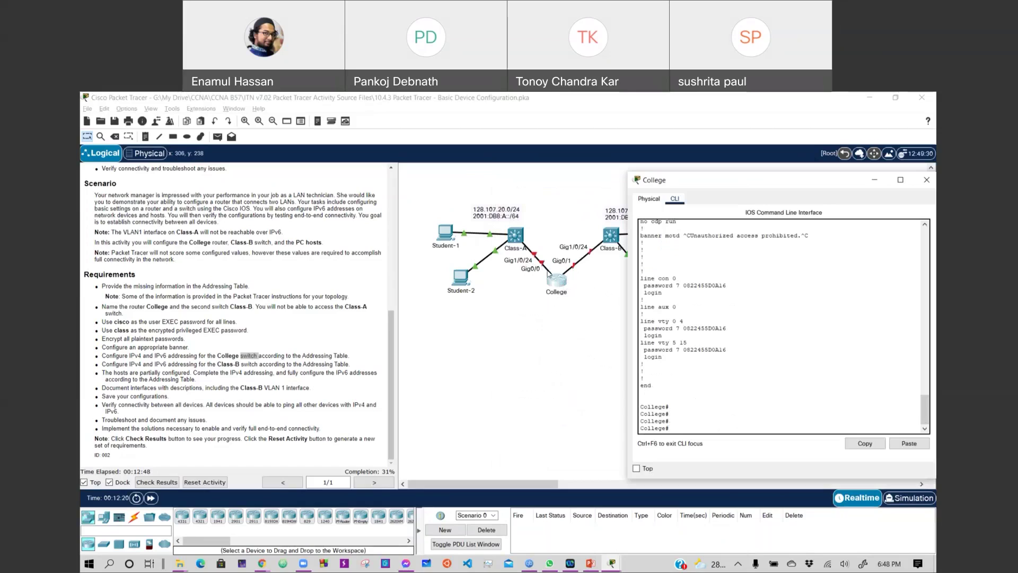
pyautogui.scroll(10, 358, 338)
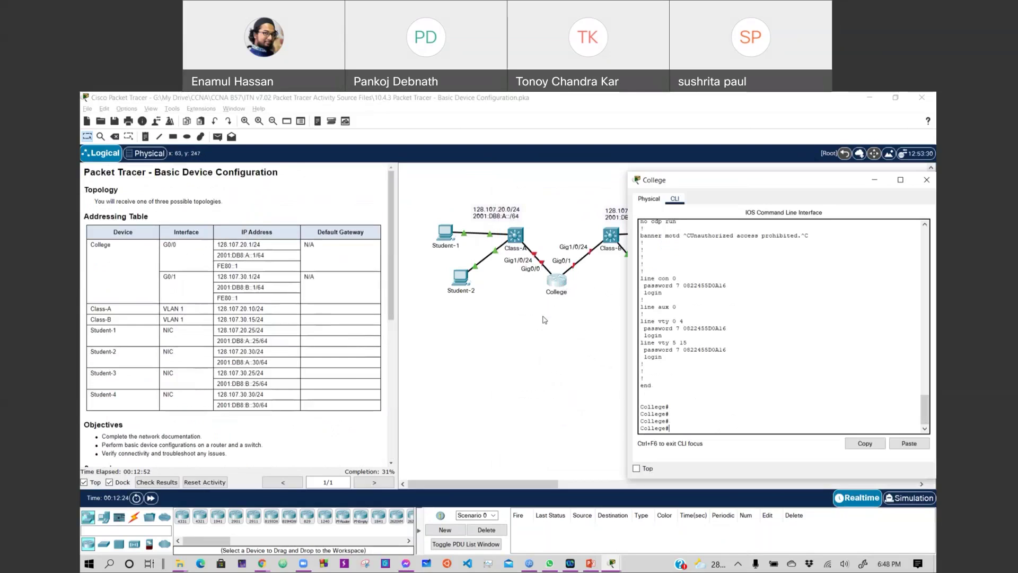
pyautogui.click(691, 424)
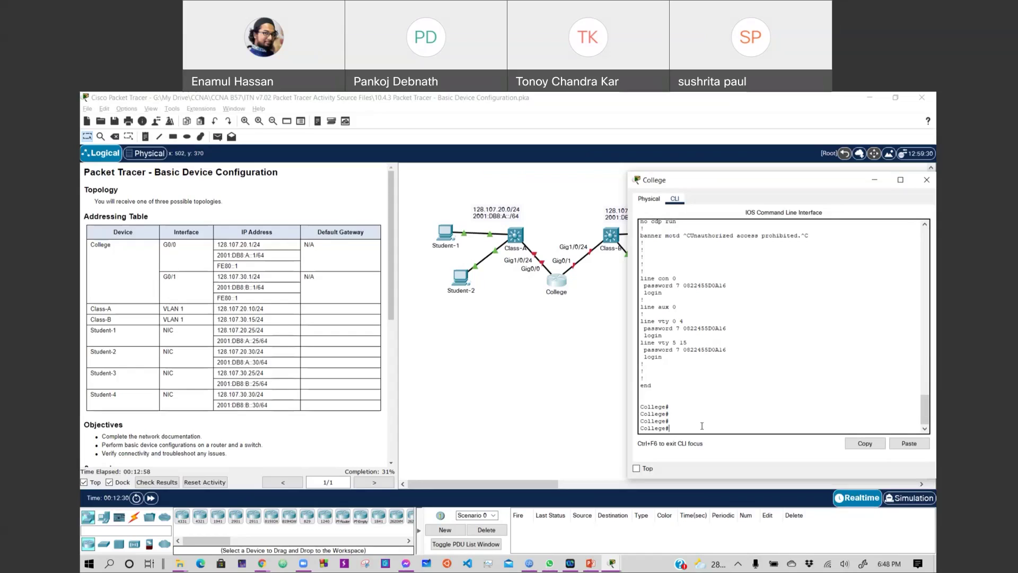
# Assign College's G0/0 the IPv4 address 128.107.20.1 255.255.255.0.
pyautogui.write('config t')
pyautogui.press('Return')
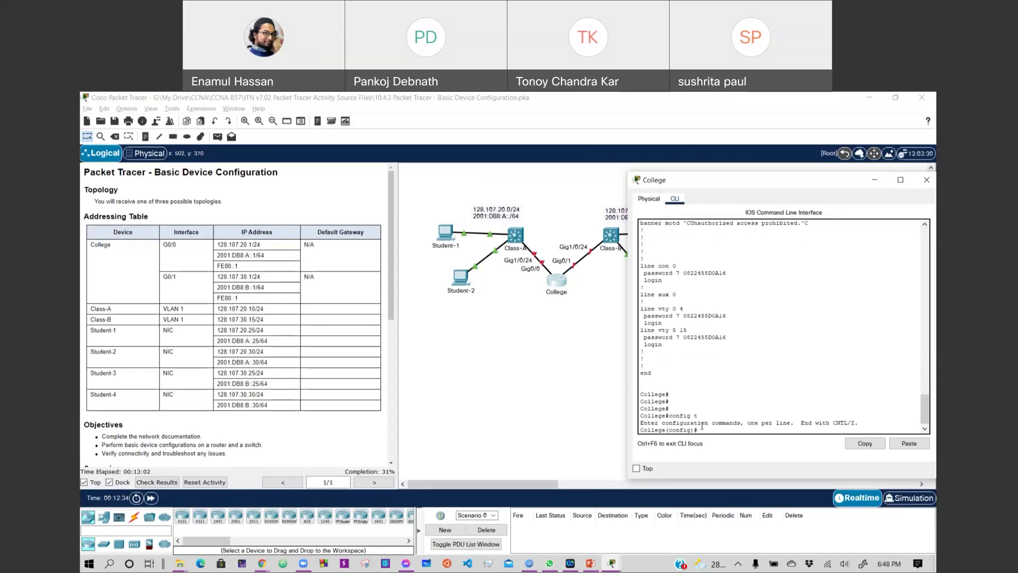
pyautogui.write('int g0/0')
pyautogui.press('Return')
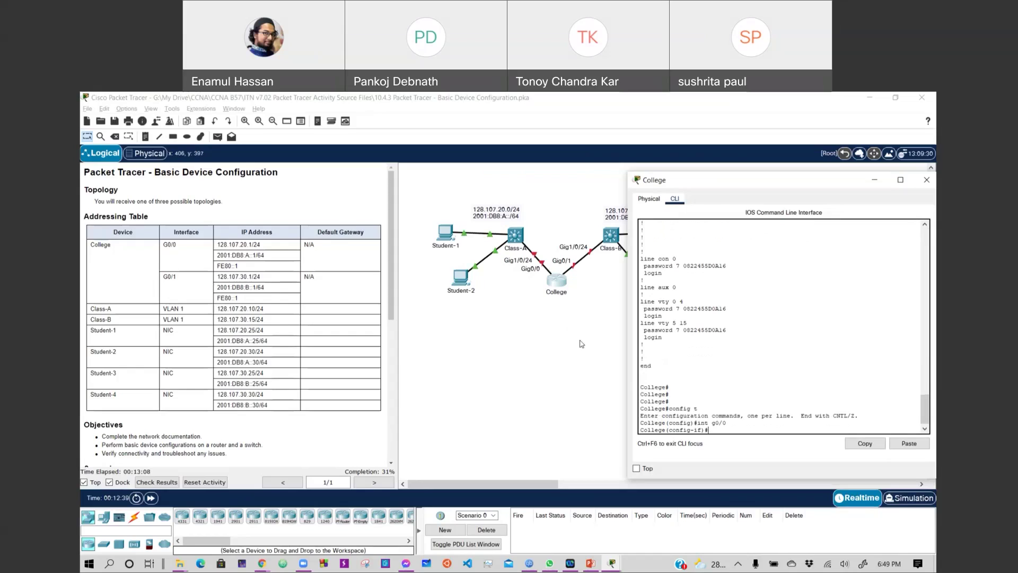
pyautogui.write('ip add')
pyautogui.write(' 128')
pyautogui.write('.107.20.1')
pyautogui.write(' 255.255.2')
pyautogui.write('55.255.0')
pyautogui.press('Return')
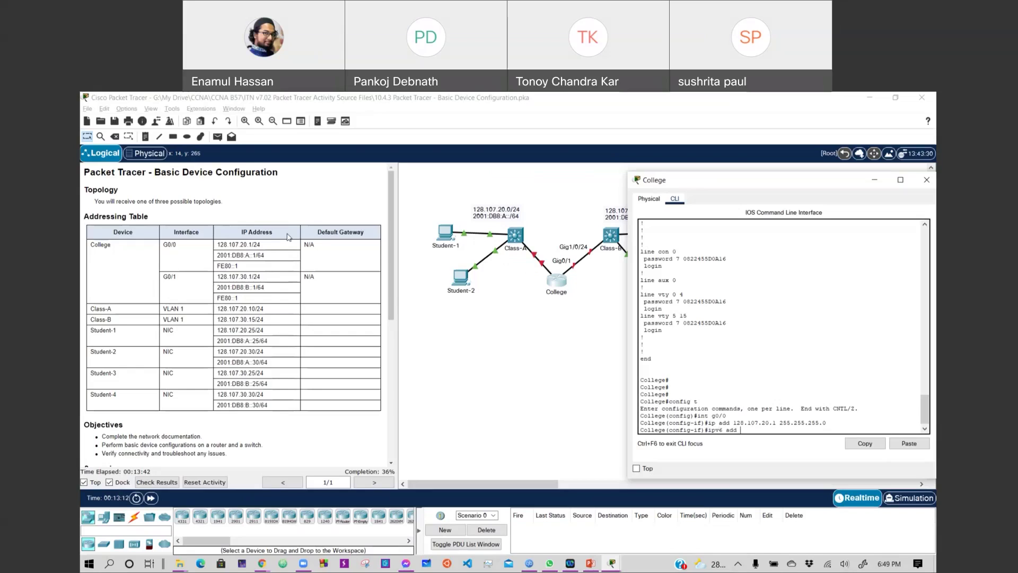
# Add the IPv6 address 2001:db8:b::1/64 to G0/0.
pyautogui.write('add 2001:db8:b::1/64')
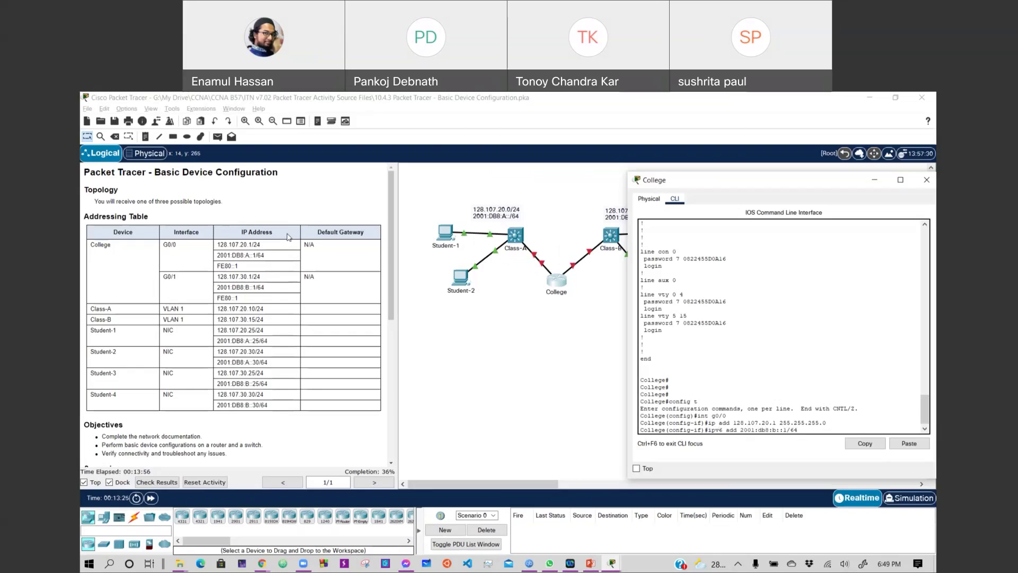
pyautogui.press('Return')
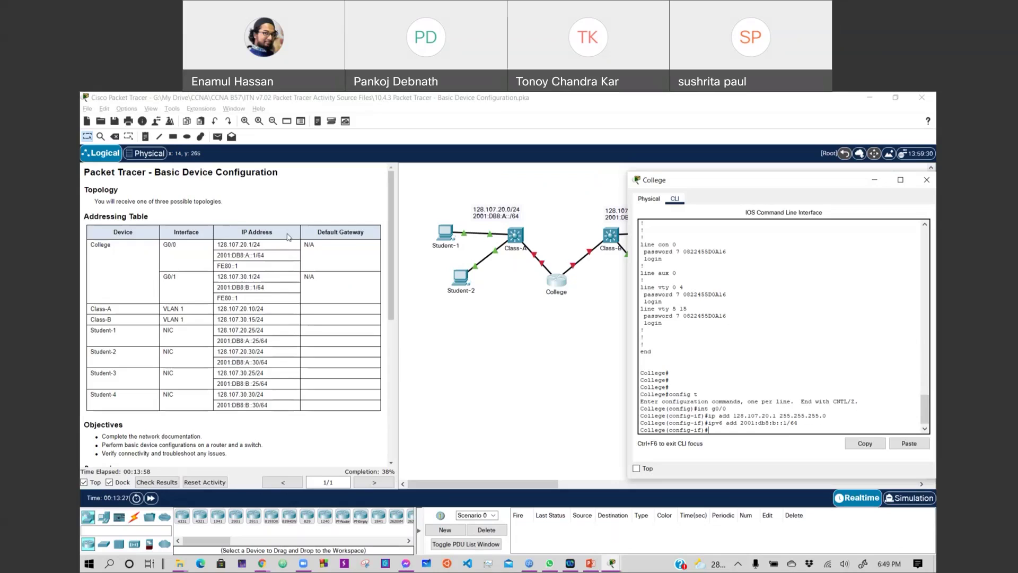
pyautogui.press('Up')
pyautogui.press('BackSpace')
pyautogui.press('BackSpace')
pyautogui.press('BackSpace')
pyautogui.press('BackSpace')
pyautogui.press('BackSpace')
pyautogui.press('BackSpace')
pyautogui.press('BackSpace')
pyautogui.press('BackSpace')
pyautogui.press('BackSpace')
pyautogui.press('BackSpace')
pyautogui.press('BackSpace')
pyautogui.press('BackSpace')
pyautogui.press('BackSpace')
pyautogui.press('BackSpace')
# Give G0/0 the link-local IPv6 address fe80::1.
pyautogui.write('1 link')
pyautogui.press('Tab')
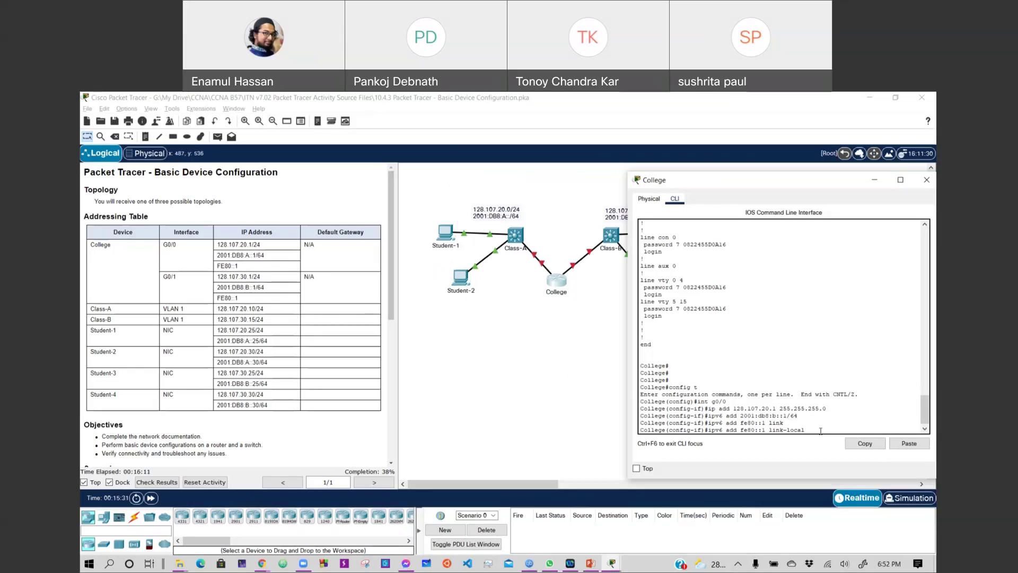
pyautogui.press('Return')
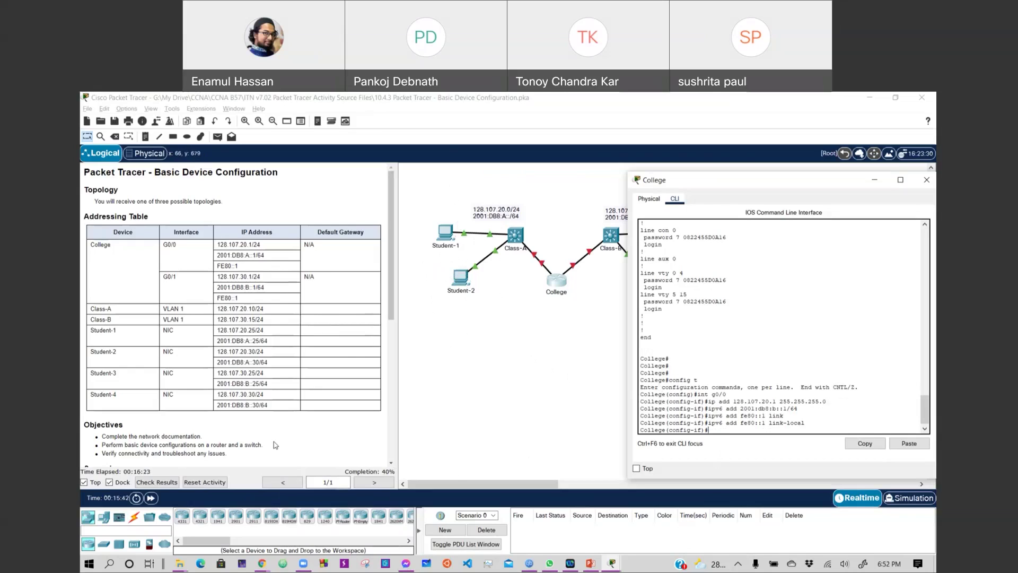
pyautogui.scroll(-6, 276, 444)
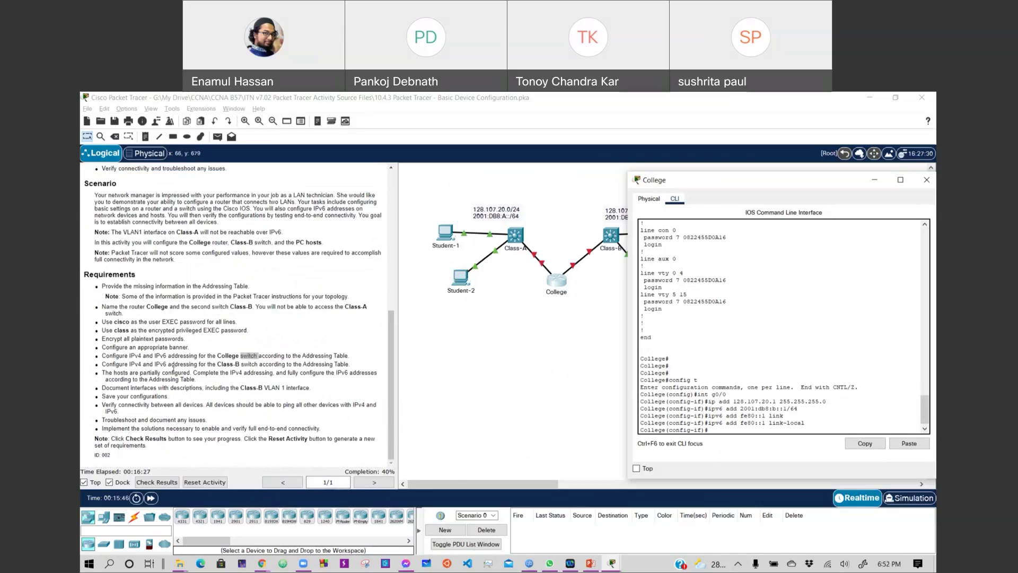
pyautogui.scroll(8, 334, 319)
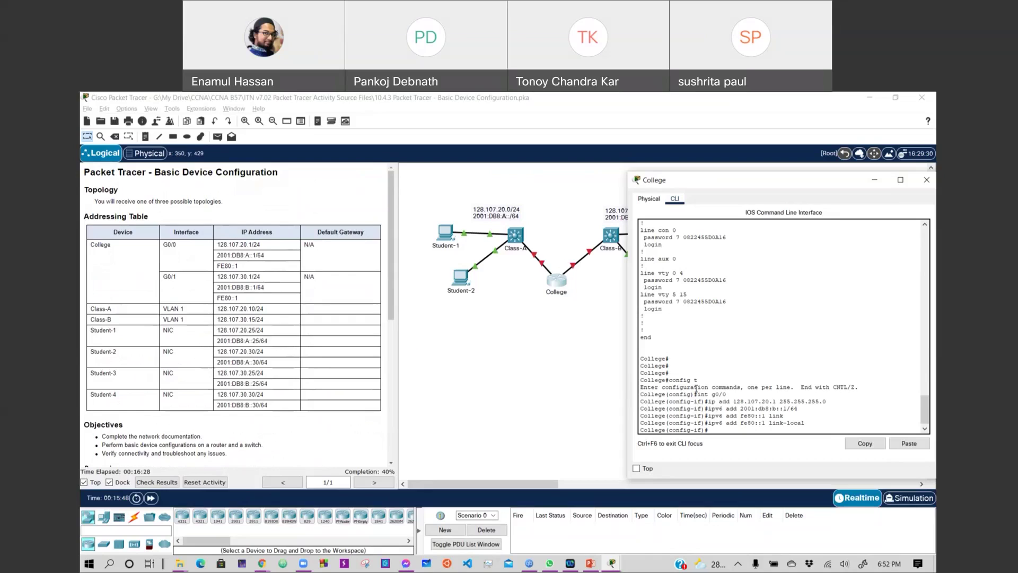
# Reopen College's CLI and type the G0/0 description 'College to Class-A'.
pyautogui.click(549, 414)
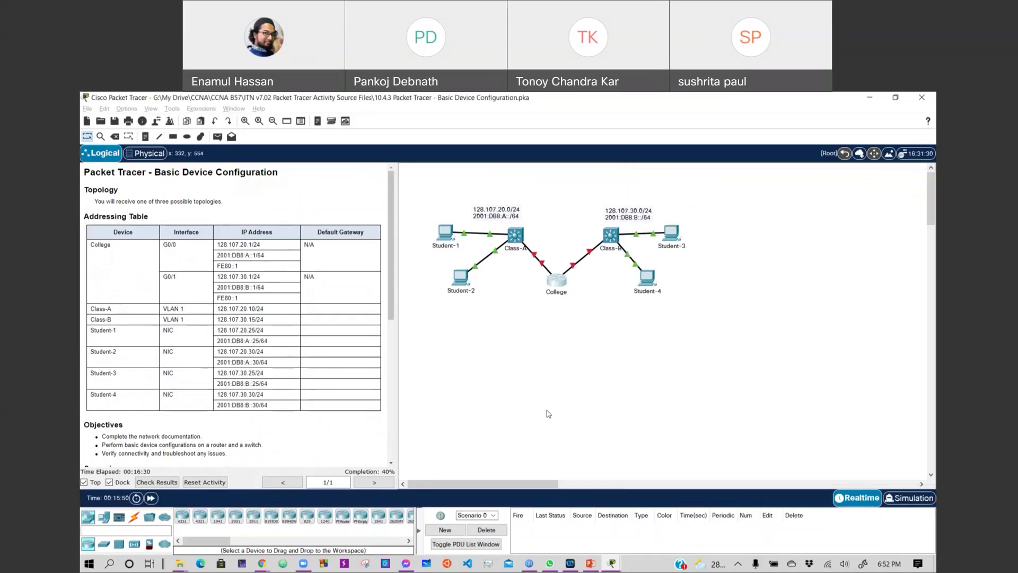
pyautogui.click(563, 285)
pyautogui.write('des')
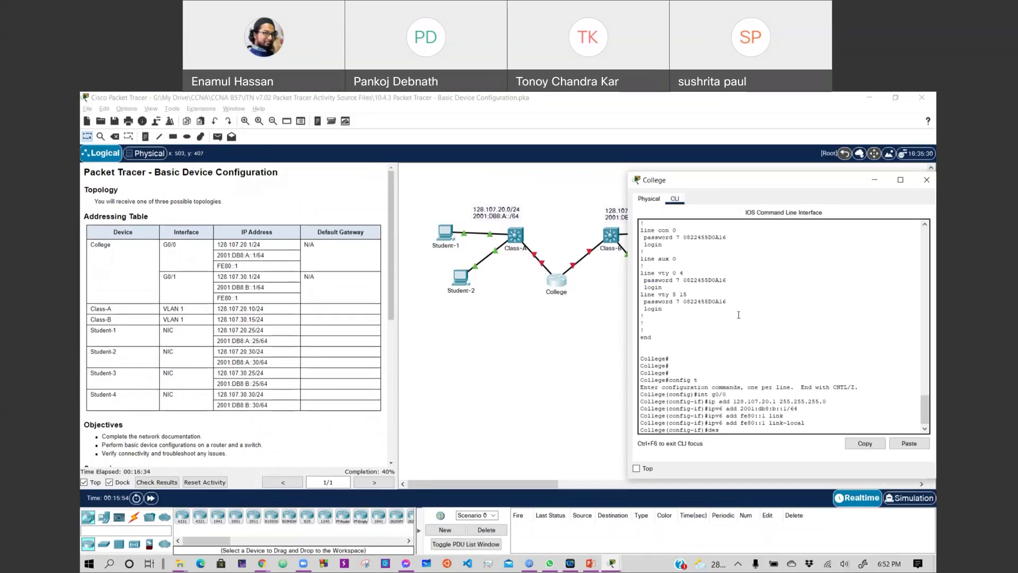
pyautogui.press('Tab')
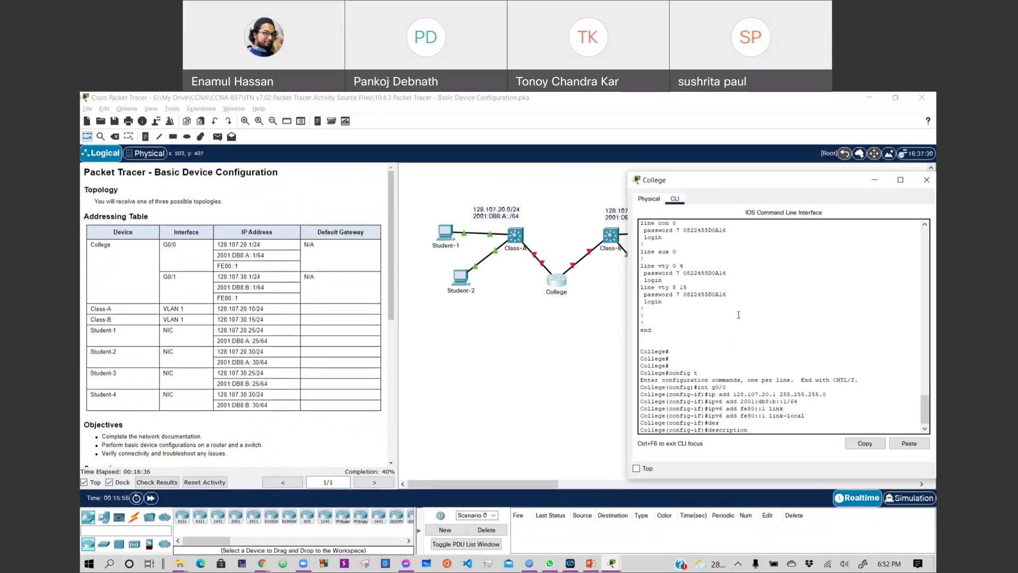
pyautogui.write('Rou')
pyautogui.press('BackSpace')
pyautogui.press('BackSpace')
pyautogui.write('ollege to Class-A')
# Apply the 'College to Class-A' description to G0/0 and check the instructions.
pyautogui.press('Return')
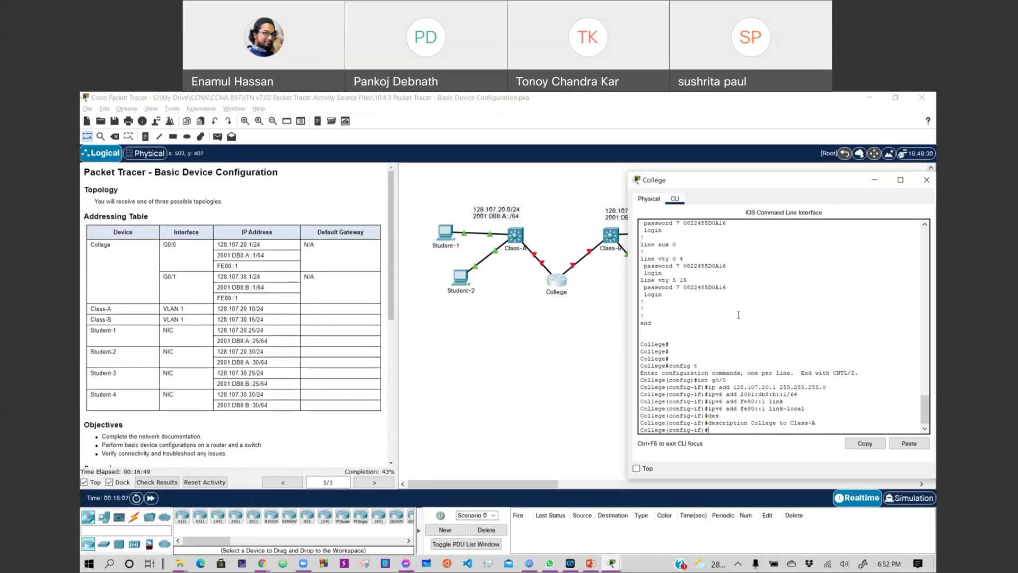
pyautogui.click(390, 276)
pyautogui.moveTo(390, 276); pyautogui.dragTo(392, 417)
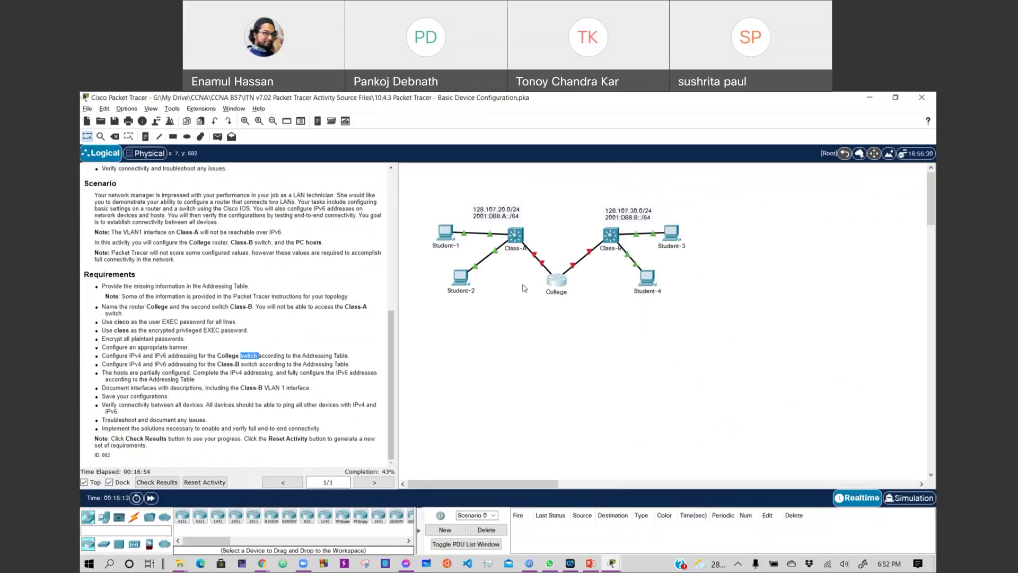
pyautogui.click(551, 281)
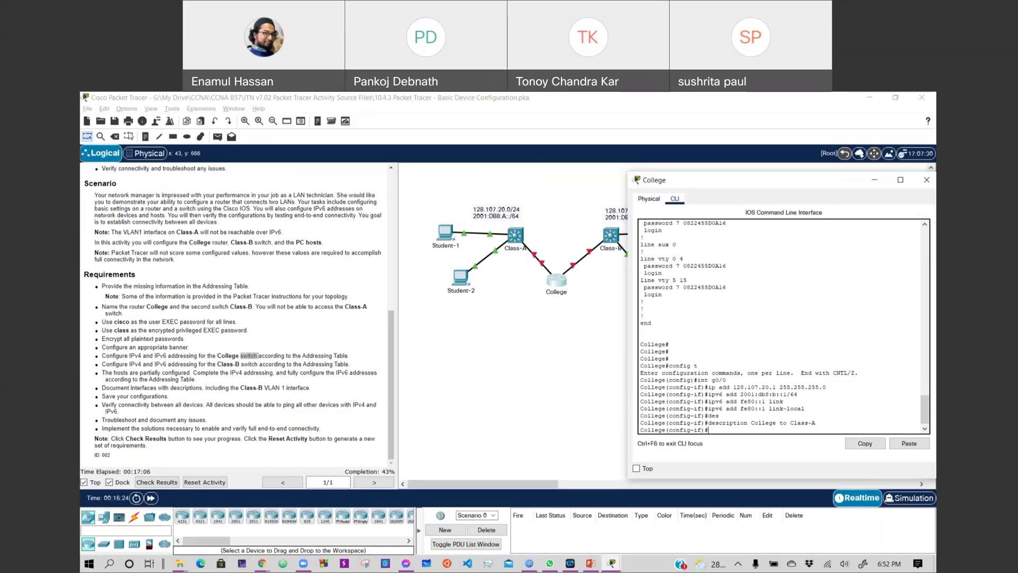
# Look over the Class-B window beside the Addressing Table, then return to College's CLI.
pyautogui.scroll(10, 262, 313)
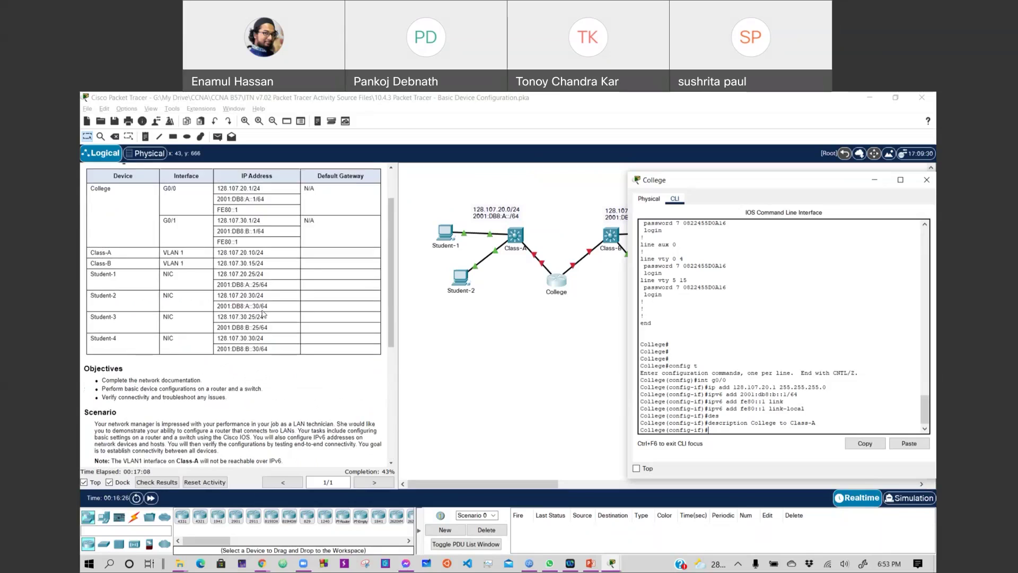
pyautogui.hotkey('alt', 'F4')
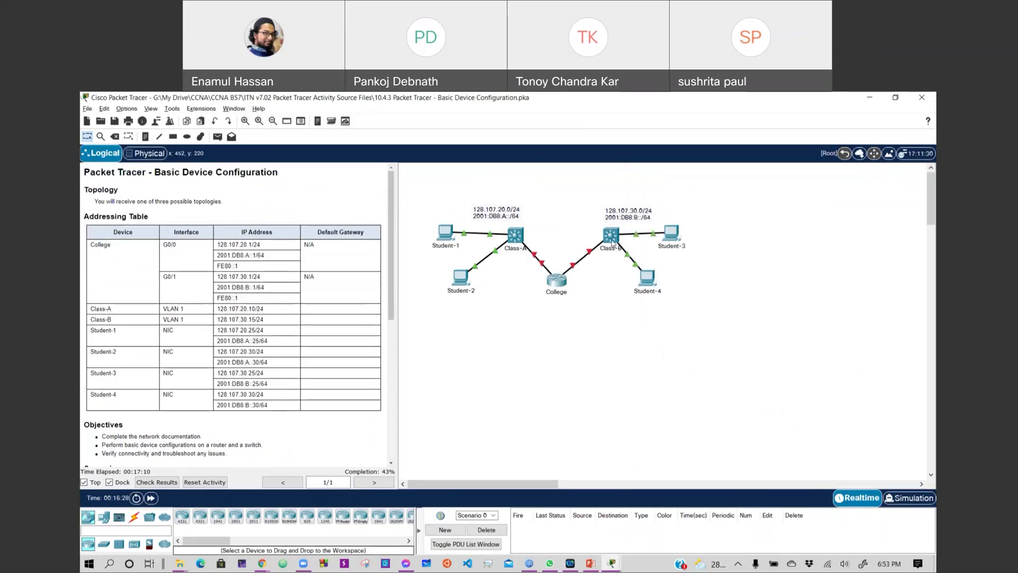
pyautogui.click(612, 238)
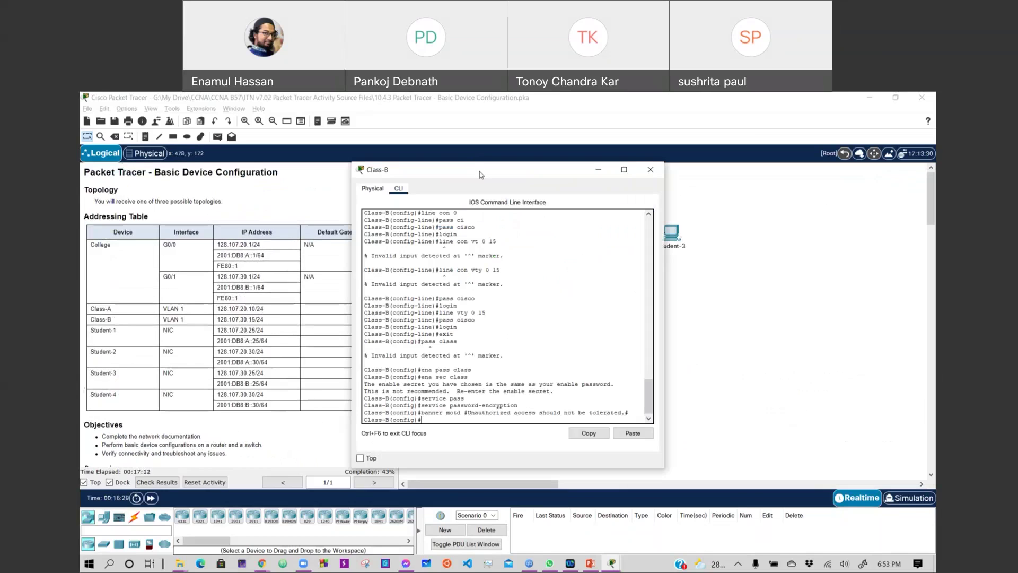
pyautogui.moveTo(480, 175); pyautogui.dragTo(676, 171)
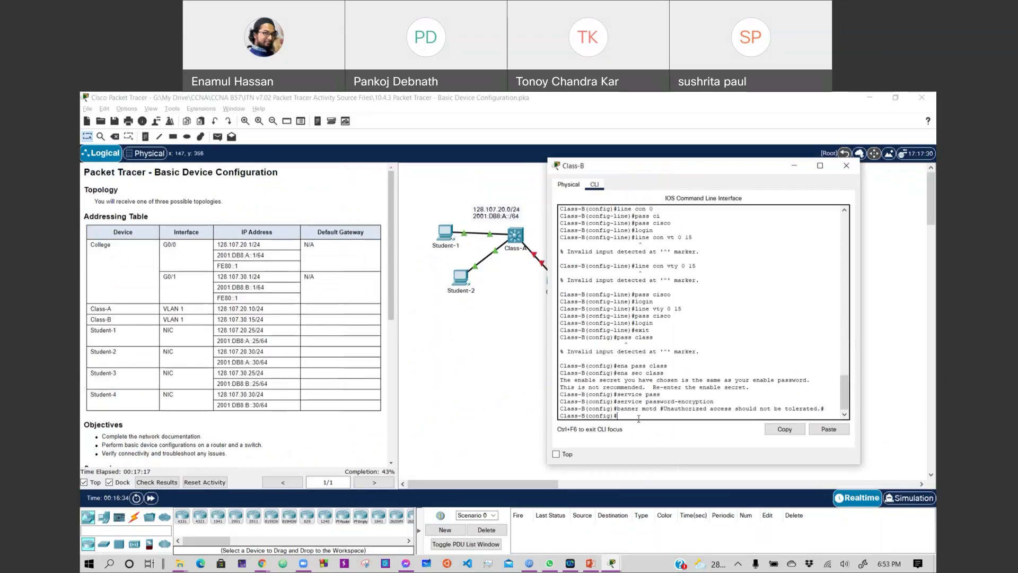
pyautogui.click(489, 359)
pyautogui.click(556, 281)
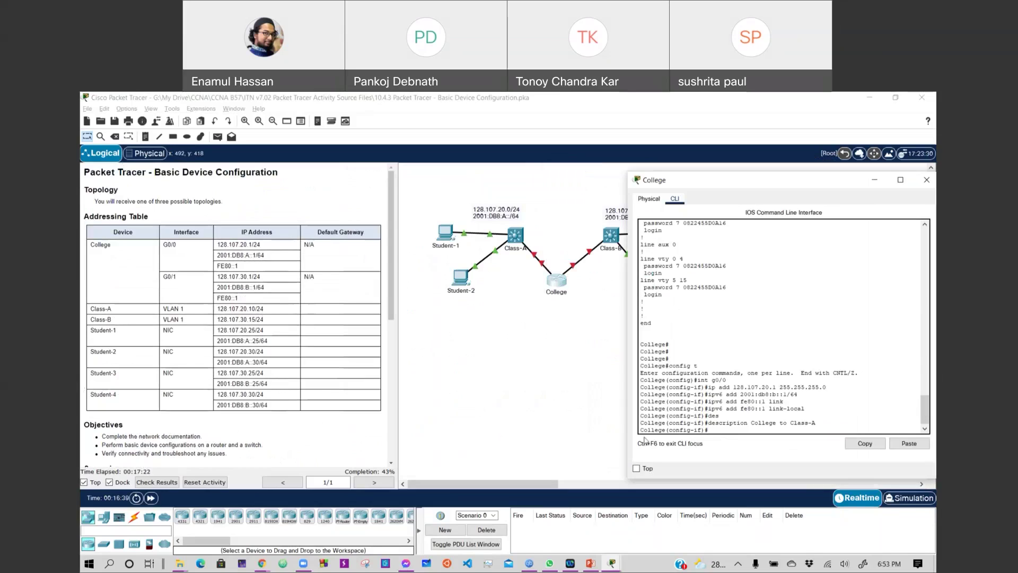
# Enable College's G0/0 interface with no shutdown.
pyautogui.write('in')
pyautogui.press('BackSpace')
pyautogui.press('BackSpace')
pyautogui.press('BackSpace')
pyautogui.press('BackSpace')
pyautogui.press('BackSpace')
pyautogui.press('BackSpace')
pyautogui.write('no shut')
pyautogui.press('Return')
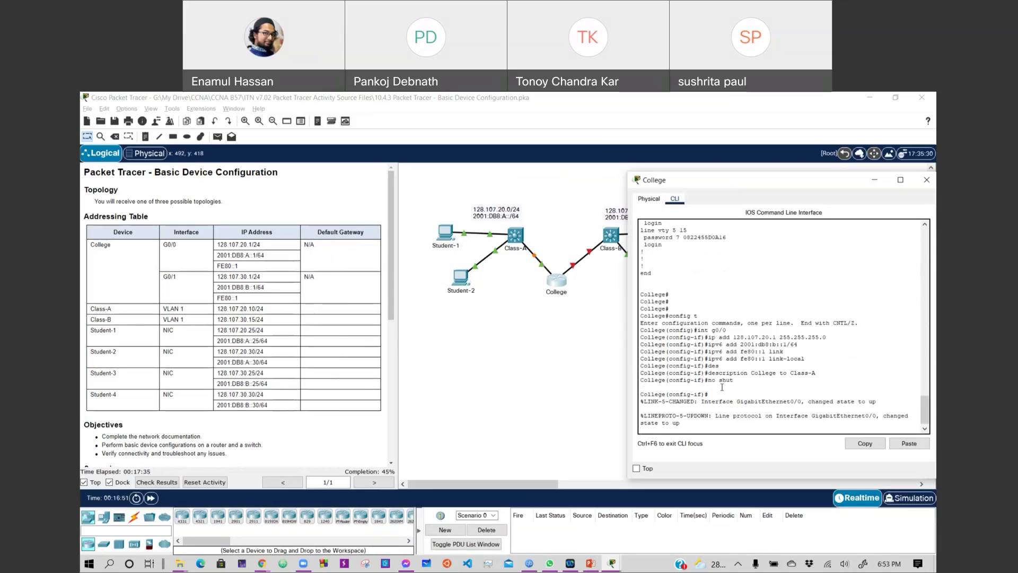
pyautogui.press('Return')
# Give G0/1 the IPv4 address 128.107.30.1 255.255.255.0.
pyautogui.write('int g0/1')
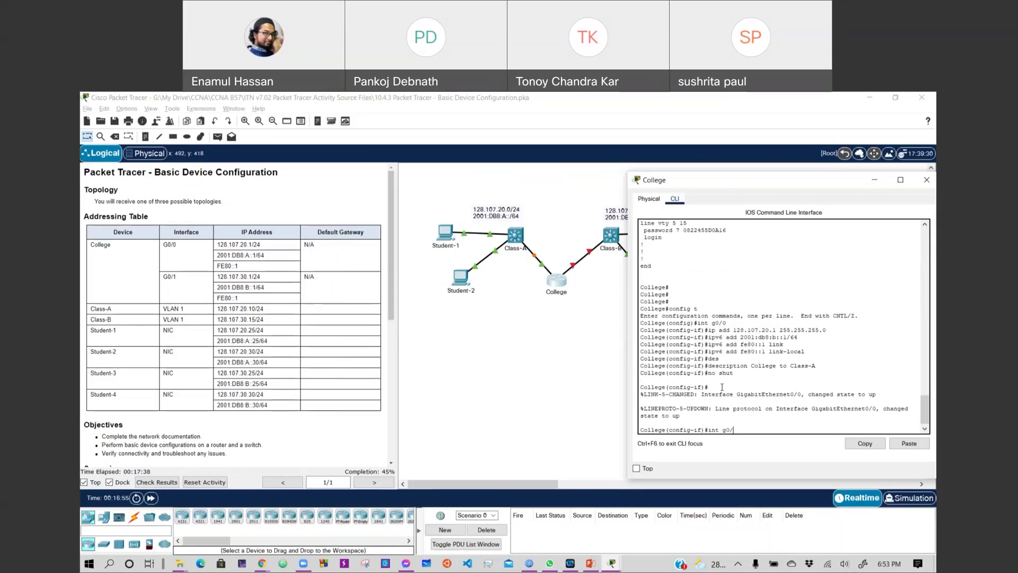
pyautogui.press('Return')
pyautogui.press('Up')
pyautogui.press('Up')
pyautogui.press('Up')
pyautogui.press('Up')
pyautogui.press('Up')
pyautogui.press('Up')
pyautogui.press('Up')
pyautogui.press('Up')
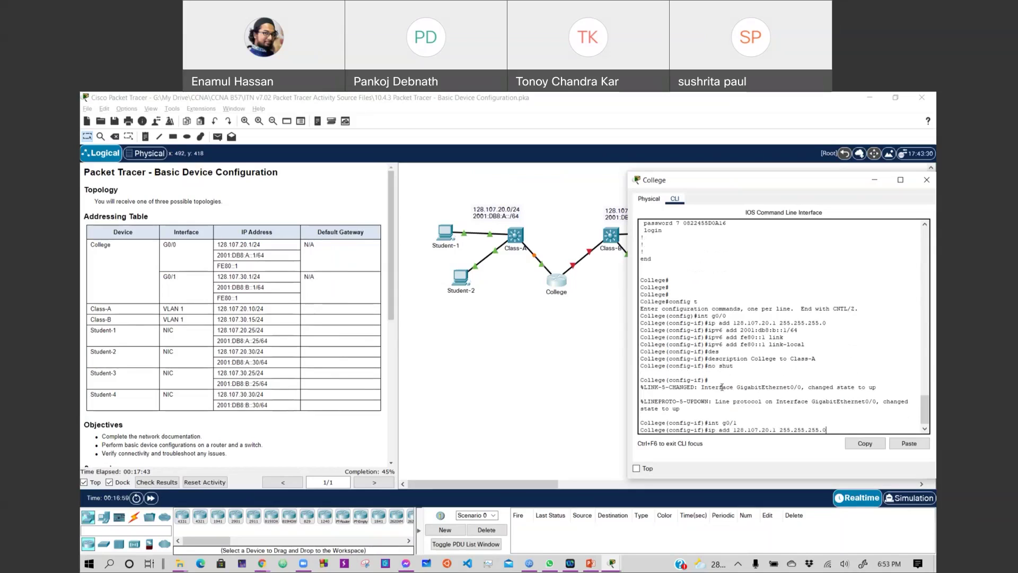
pyautogui.press('Left')
pyautogui.press('Left')
pyautogui.press('Left')
pyautogui.press('Left')
pyautogui.press('Left')
pyautogui.press('BackSpace')
pyautogui.write('3')
pyautogui.press('Return')
# Try adding 2001:db8:b::1/64 to G0/1, which is rejected as overlapping G0/0.
pyautogui.press('Up')
pyautogui.press('Up')
pyautogui.press('Up')
pyautogui.press('Up')
pyautogui.press('Up')
pyautogui.press('Up')
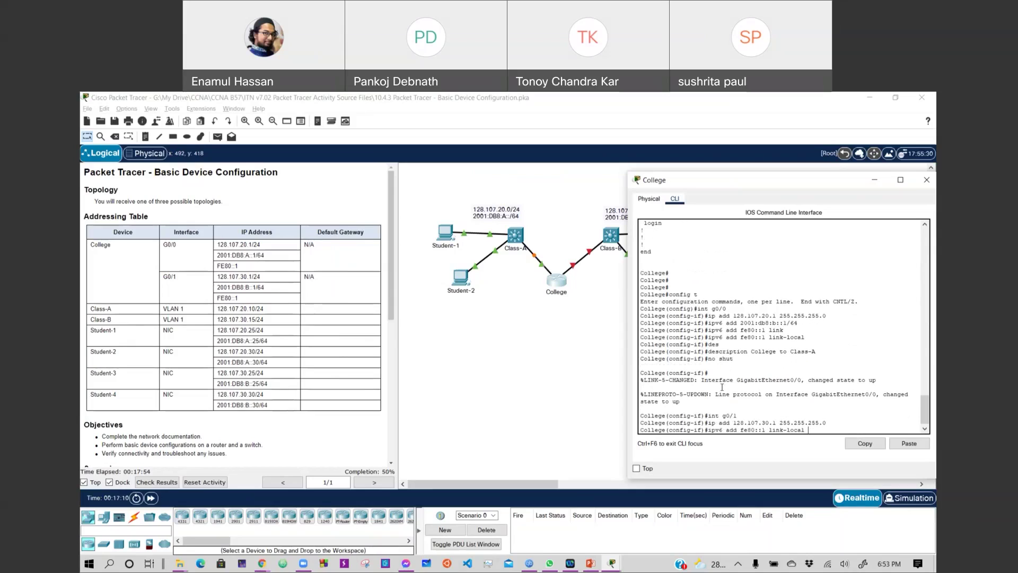
pyautogui.press('Up')
pyautogui.press('Up')
pyautogui.press('Left')
pyautogui.press('Left')
pyautogui.press('Left')
pyautogui.press('Left')
pyautogui.press('Left')
pyautogui.press('Left')
pyautogui.press('Return')
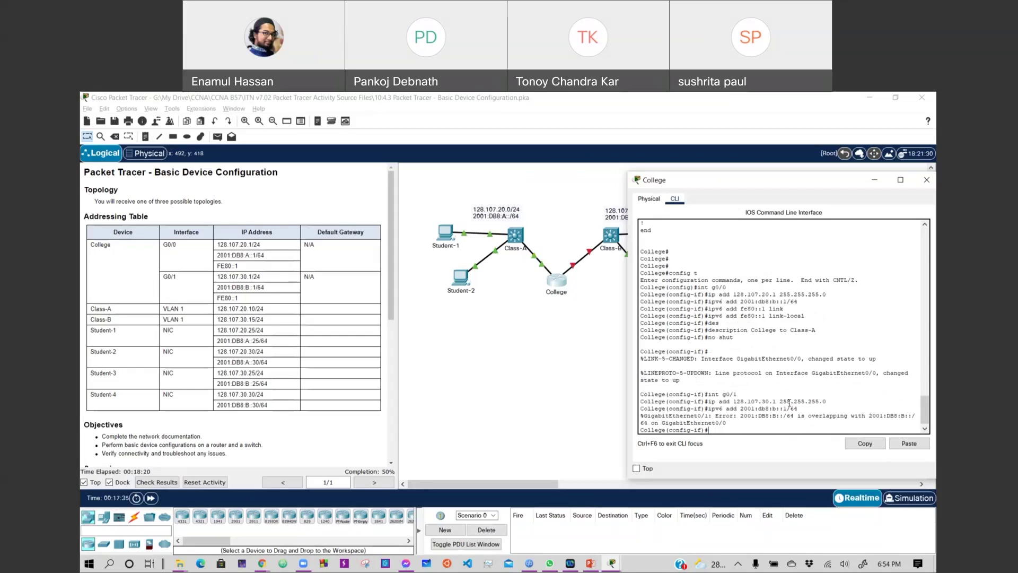
# Change G0/0's IPv6 address to 2001:db8:a::1/64.
pyautogui.write('int g0/0')
pyautogui.press('Return')
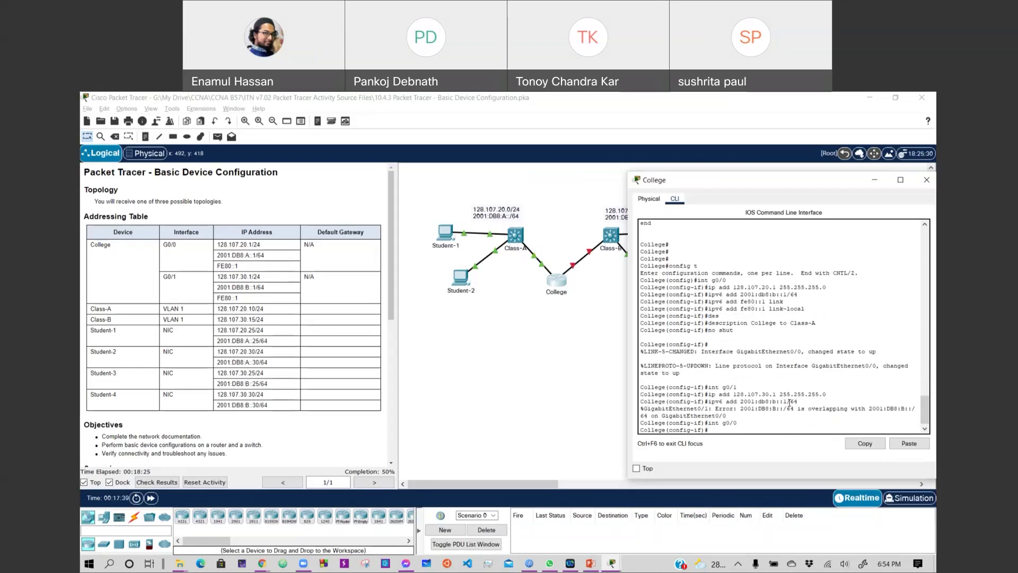
pyautogui.press('Up')
pyautogui.press('Up')
pyautogui.press('Up')
pyautogui.press('Down')
pyautogui.press('Left')
pyautogui.press('BackSpace')
pyautogui.write('a')
pyautogui.press('Return')
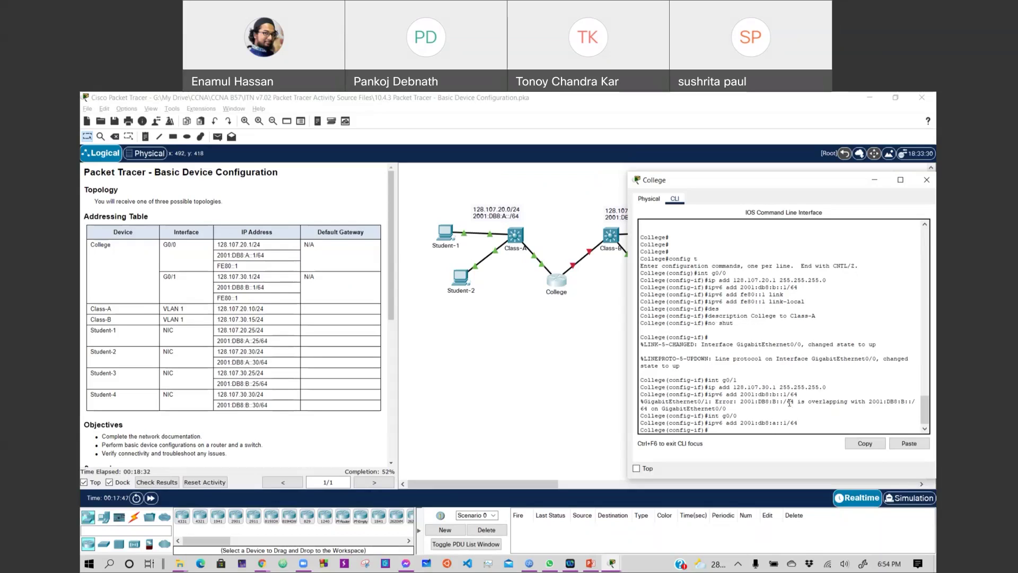
# Retry 2001:db8:b::1/64 on G0/1, still rejected as overlapping, then exit to privileged mode.
pyautogui.press('Up')
pyautogui.press('Up')
pyautogui.press('Up')
pyautogui.press('Up')
pyautogui.press('Up')
pyautogui.press('Return')
pyautogui.press('Up')
pyautogui.press('Up')
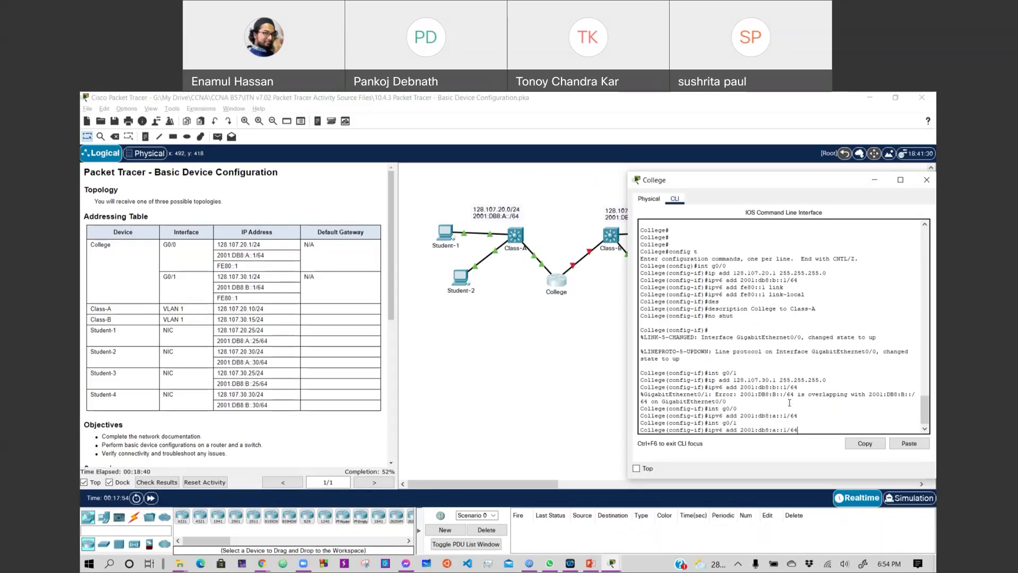
pyautogui.press('BackSpace')
pyautogui.press('BackSpace')
pyautogui.press('BackSpace')
pyautogui.press('BackSpace')
pyautogui.press('BackSpace')
pyautogui.press('BackSpace')
pyautogui.press('BackSpace')
pyautogui.write('b::1/64')
pyautogui.press('Return')
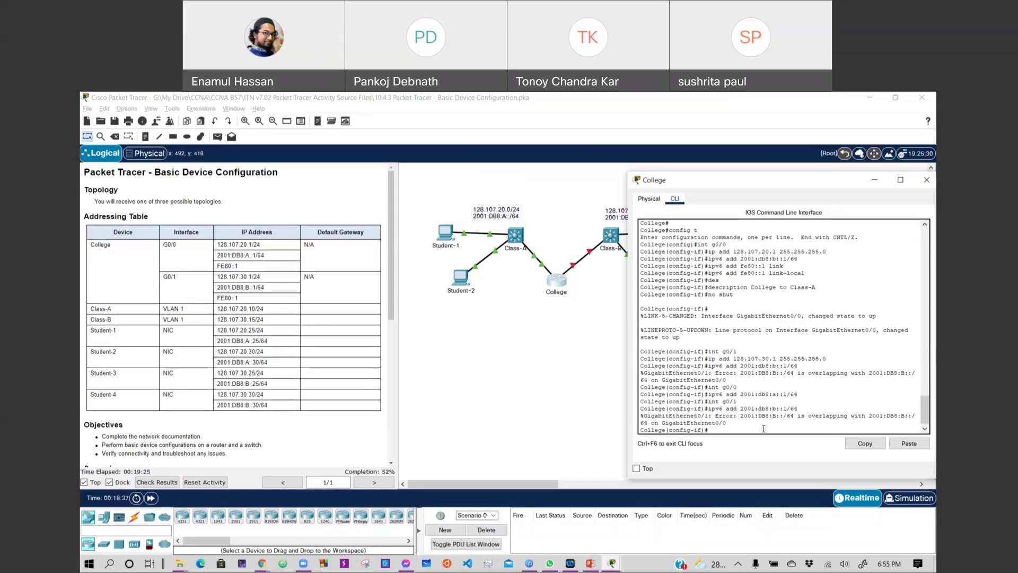
pyautogui.press('Up')
pyautogui.press('Return')
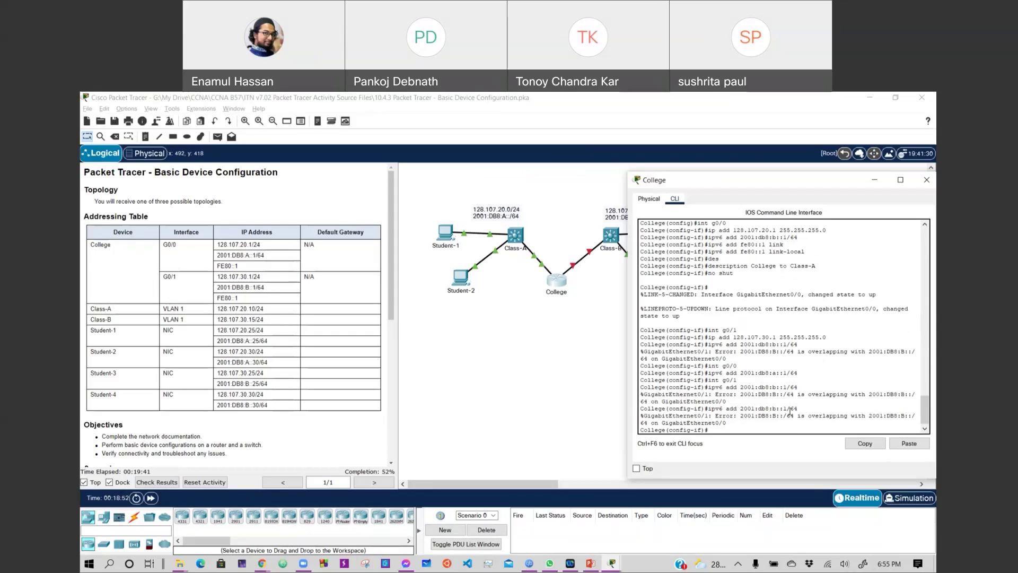
pyautogui.press('BackSpace')
pyautogui.write('d')
pyautogui.press('Return')
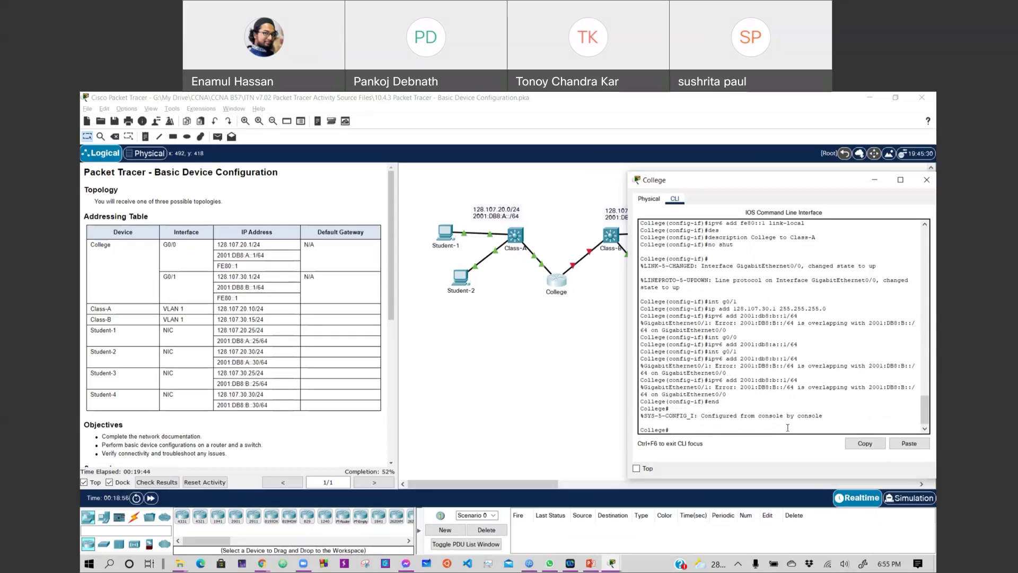
# List College's running configuration with show run to confirm G0/0 holds 2001:DB8:A::1/64 and 2001:DB8:B::1/64.
pyautogui.write('show run')
pyautogui.press('Return')
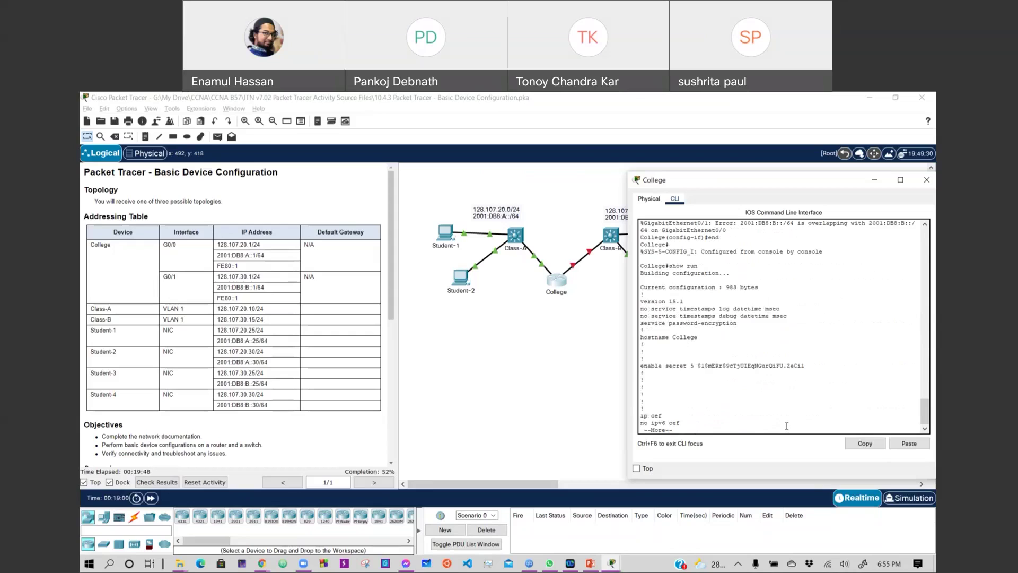
pyautogui.press('space')
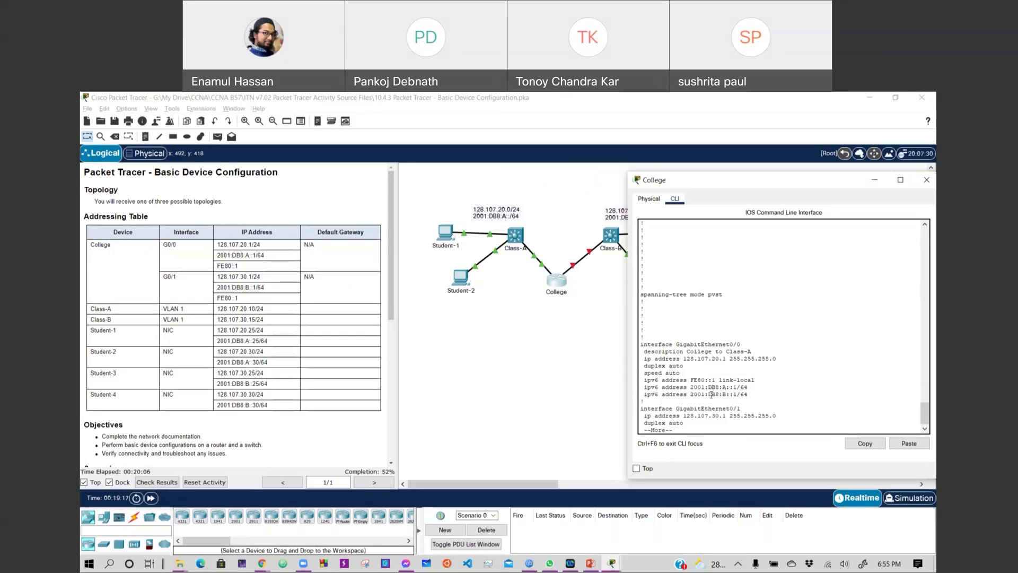
pyautogui.press('Return')
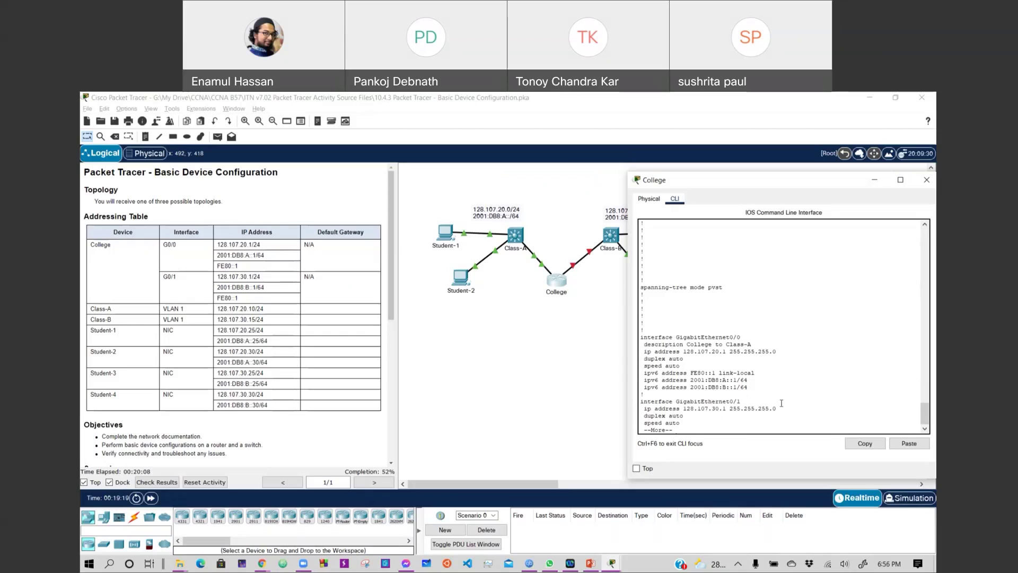
pyautogui.press('Return')
pyautogui.press('Return')
pyautogui.press('Return')
pyautogui.press('Return')
pyautogui.press('Return')
pyautogui.press('Return')
pyautogui.press('Return')
pyautogui.press('Return')
pyautogui.press('Return')
pyautogui.press('Return')
pyautogui.press('Return')
pyautogui.press('Return')
pyautogui.press('Return')
pyautogui.press('Return')
pyautogui.press('Return')
pyautogui.press('Return')
pyautogui.press('Return')
pyautogui.press('Return')
pyautogui.press('Return')
pyautogui.press('Return')
pyautogui.press('Return')
pyautogui.press('Return')
pyautogui.press('Return')
pyautogui.press('Return')
pyautogui.press('Return')
pyautogui.press('Return')
pyautogui.press('Return')
pyautogui.press('Return')
pyautogui.press('Return')
pyautogui.press('Return')
pyautogui.press('Return')
pyautogui.press('Return')
pyautogui.press('Return')
pyautogui.press('Return')
pyautogui.press('Return')
pyautogui.press('Return')
pyautogui.press('Return')
pyautogui.press('Return')
pyautogui.press('Return')
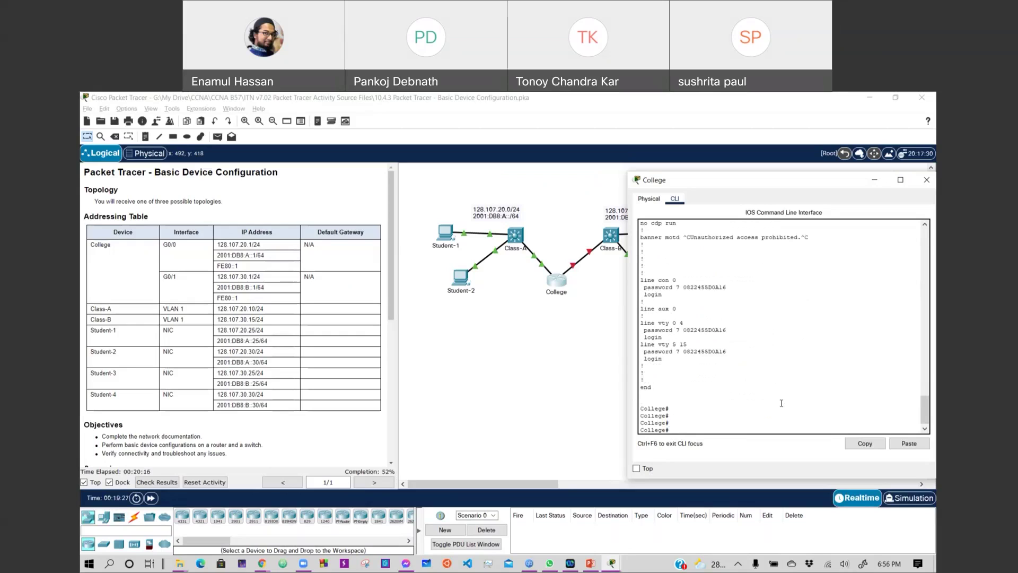
# Remove 2001:db8:b::1/64 from G0/0 with 'no ipv6 add' in global configuration.
pyautogui.write('config t')
pyautogui.press('Return')
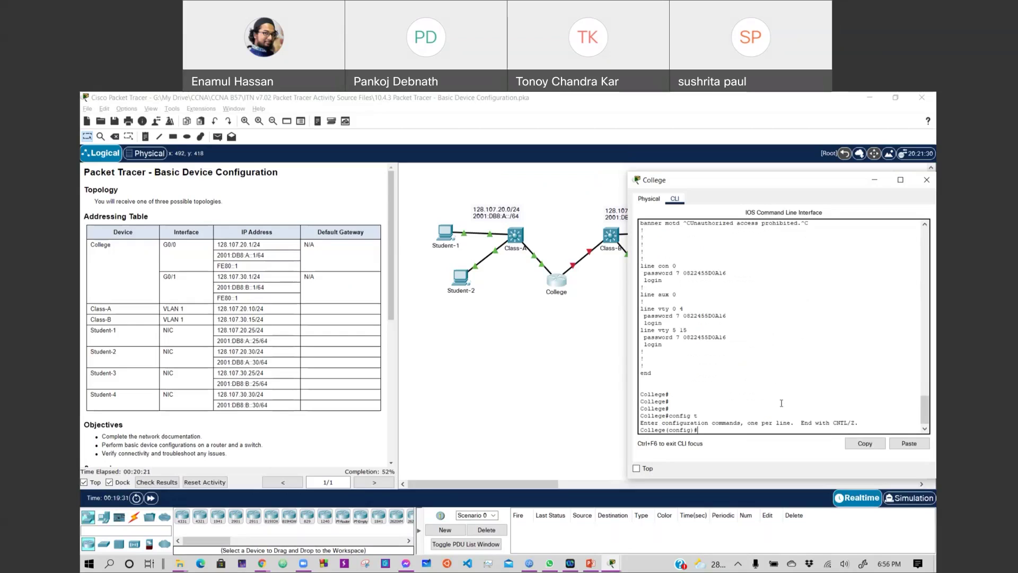
pyautogui.write('ipv6 add 2001:db8:b::1/64')
pyautogui.press('Up')
pyautogui.press('Up')
pyautogui.press('Up')
pyautogui.press('Return')
pyautogui.press('Up')
pyautogui.press('Up')
pyautogui.press('Up')
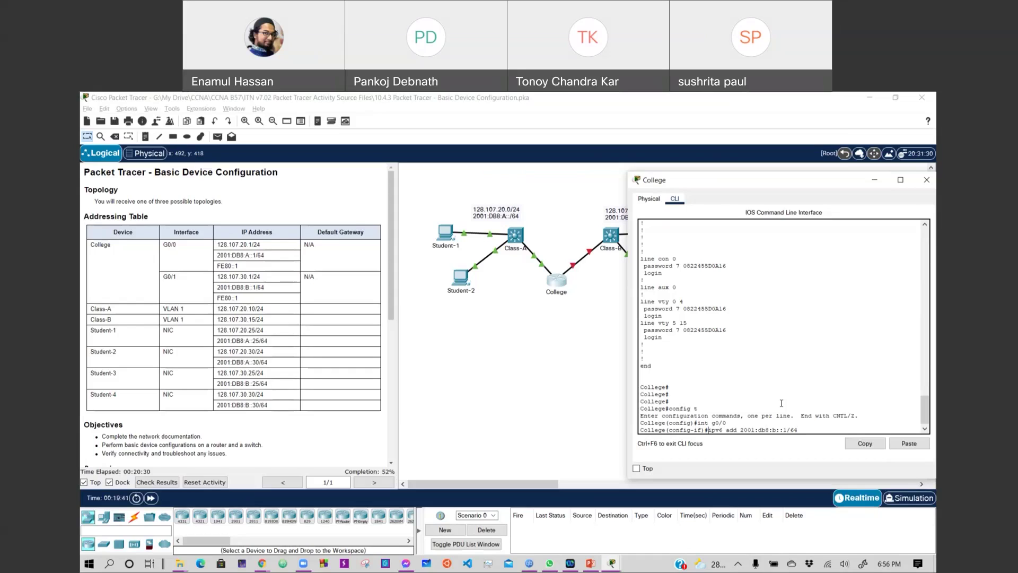
pyautogui.hotkey('ctrl', 'a')
pyautogui.write('no')
pyautogui.press('Return')
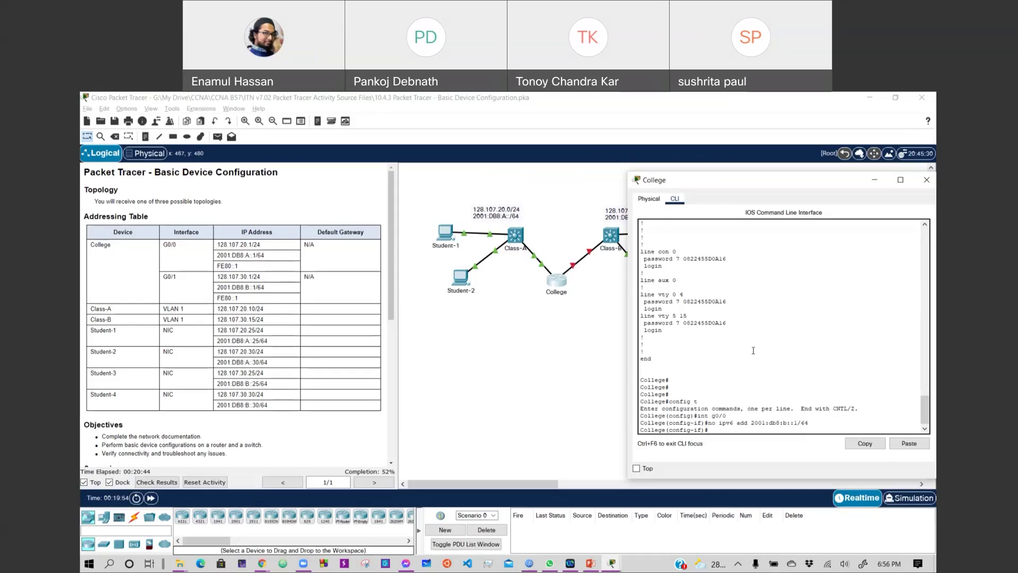
# Assign 2001:db8:b::1/64 to interface G0/1 using recalled commands.
pyautogui.press('Up')
pyautogui.hotkey('ctrl', 'a')
pyautogui.press('Delete')
pyautogui.press('Delete')
pyautogui.press('Delete')
pyautogui.hotkey('ctrl', 'e')
pyautogui.press('Up')
pyautogui.press('Return')
pyautogui.press('Up')
pyautogui.press('Up')
pyautogui.press('Up')
pyautogui.press('Up')
pyautogui.press('Up')
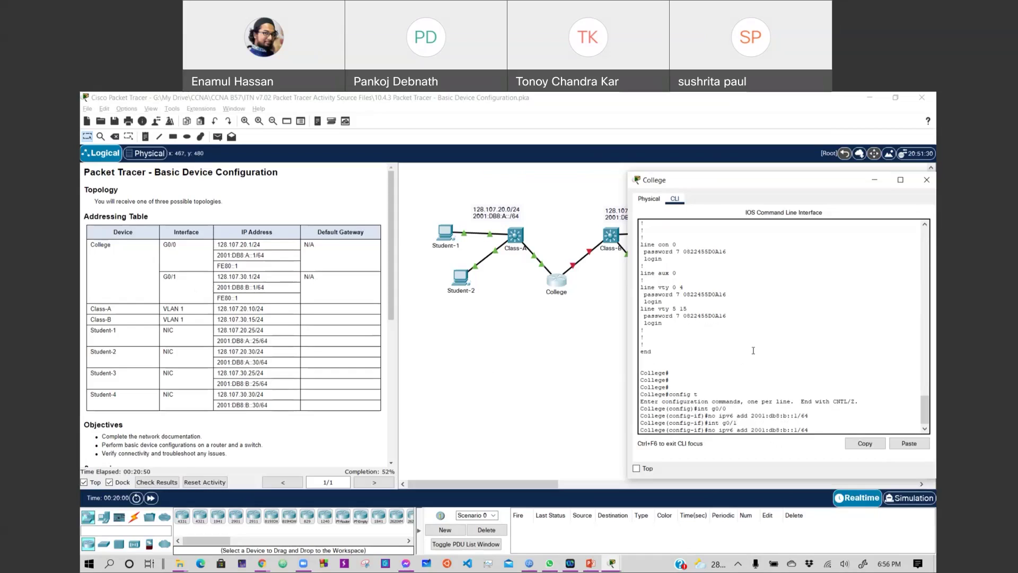
pyautogui.press('Up')
pyautogui.press('Return')
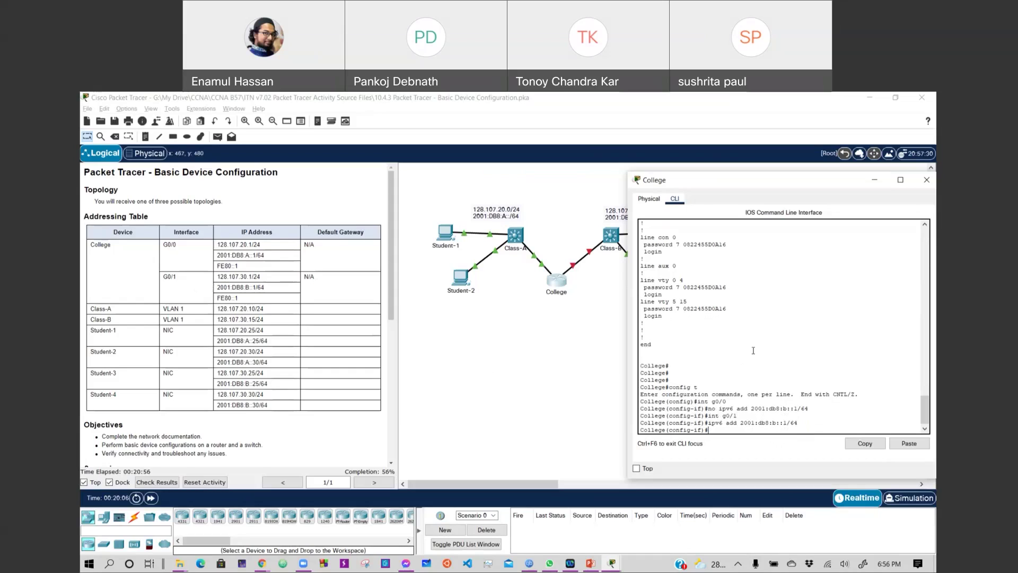
# Recall the ipv6 address command and erase the address, keeping 'ipv6 add' for reuse.
pyautogui.press('Up')
pyautogui.press('Up')
pyautogui.press('Up')
pyautogui.press('Up')
pyautogui.press('Up')
pyautogui.press('Up')
pyautogui.press('Up')
pyautogui.press('Down')
pyautogui.press('Up')
pyautogui.press('Up')
pyautogui.press('Down')
pyautogui.press('Down')
pyautogui.press('Down')
pyautogui.press('Up')
pyautogui.press('Up')
pyautogui.press('Down')
pyautogui.press('BackSpace')
pyautogui.press('BackSpace')
pyautogui.press('BackSpace')
pyautogui.press('BackSpace')
pyautogui.press('BackSpace')
pyautogui.press('BackSpace')
pyautogui.press('BackSpace')
pyautogui.press('BackSpace')
pyautogui.press('BackSpace')
pyautogui.press('BackSpace')
pyautogui.press('BackSpace')
pyautogui.press('BackSpace')
pyautogui.press('BackSpace')
pyautogui.press('BackSpace')
pyautogui.press('BackSpace')
# Give G0/1 link-local address FE80::1 and the description 'College to Class-B'.
pyautogui.write('fe80::1 l')
pyautogui.press('Tab')
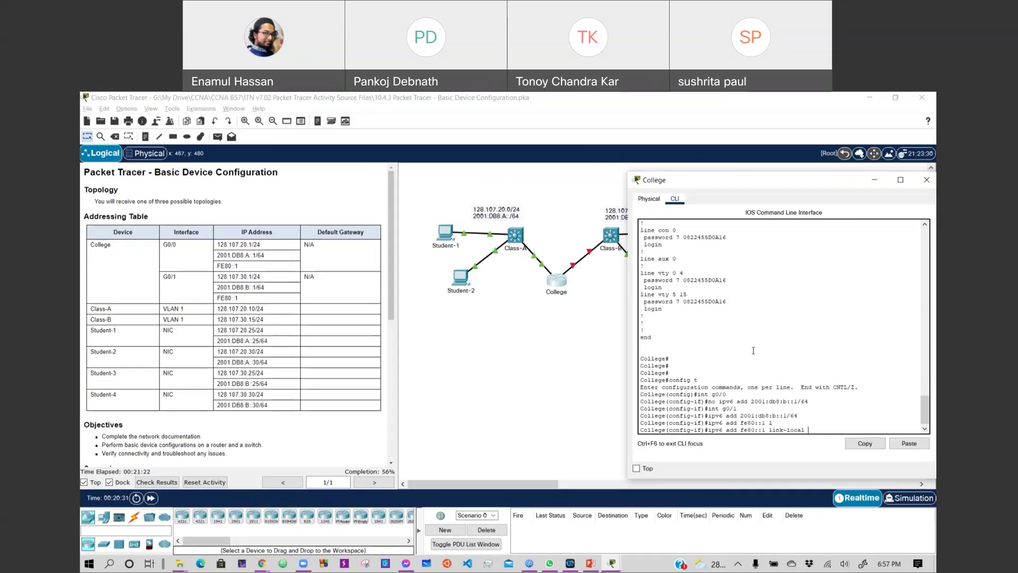
pyautogui.press('Return')
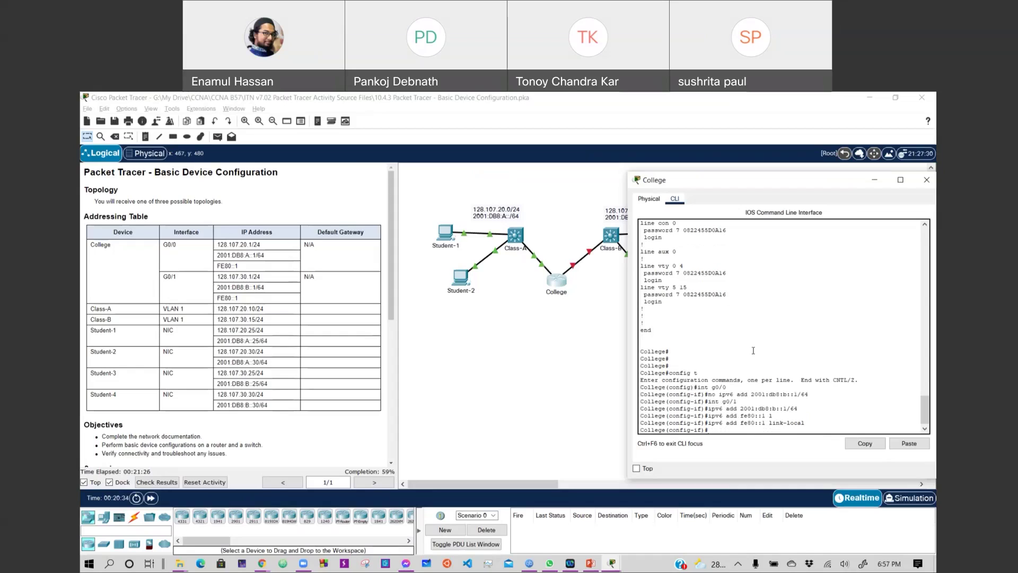
pyautogui.write('description College to Clas')
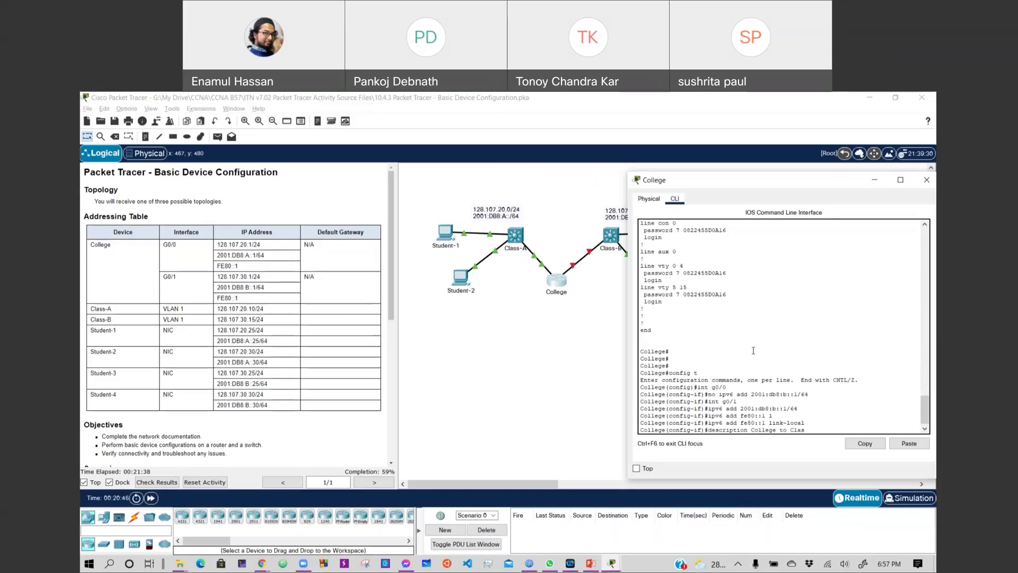
pyautogui.write('s0')
pyautogui.press('Return')
# Bring G0/1 up with no shut and exit configuration mode with end.
pyautogui.write('no ')
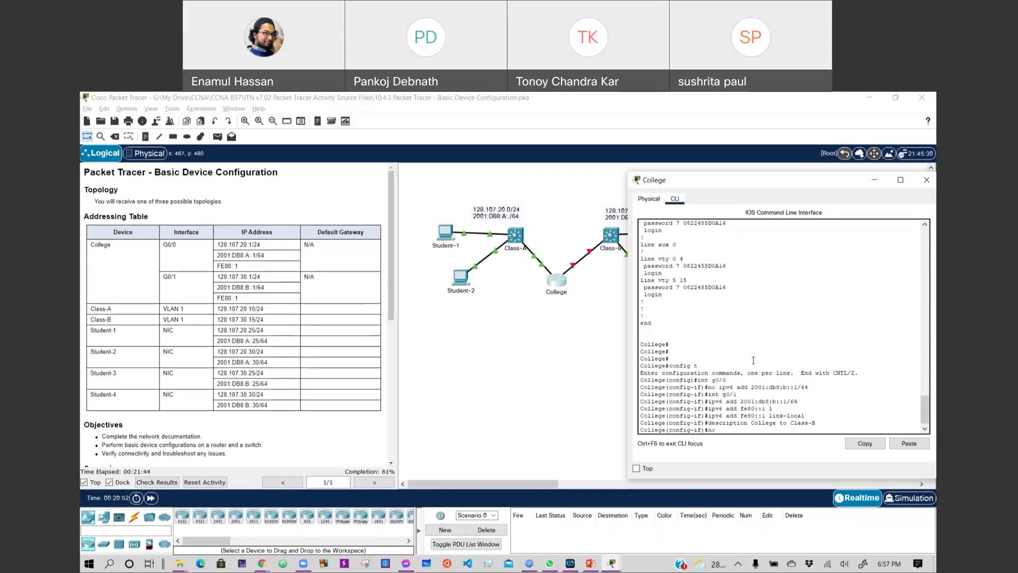
pyautogui.write('shut')
pyautogui.press('Return')
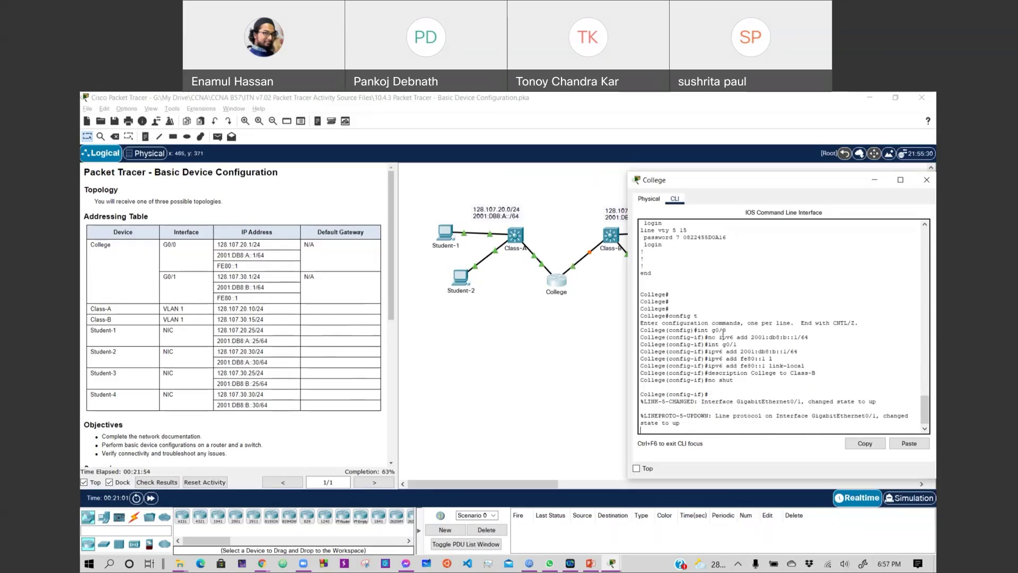
pyautogui.press('Return')
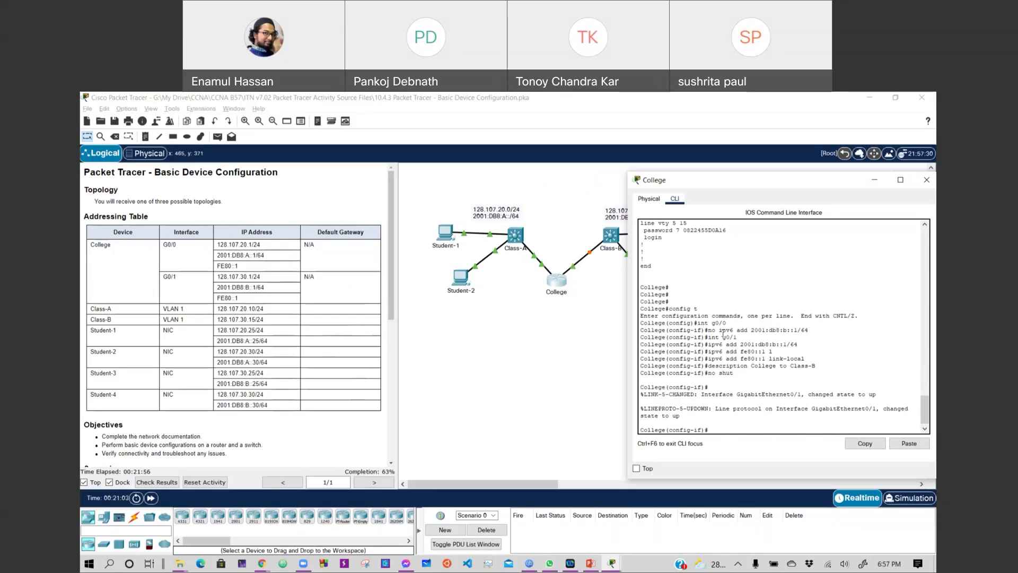
pyautogui.write('end')
pyautogui.press('Return')
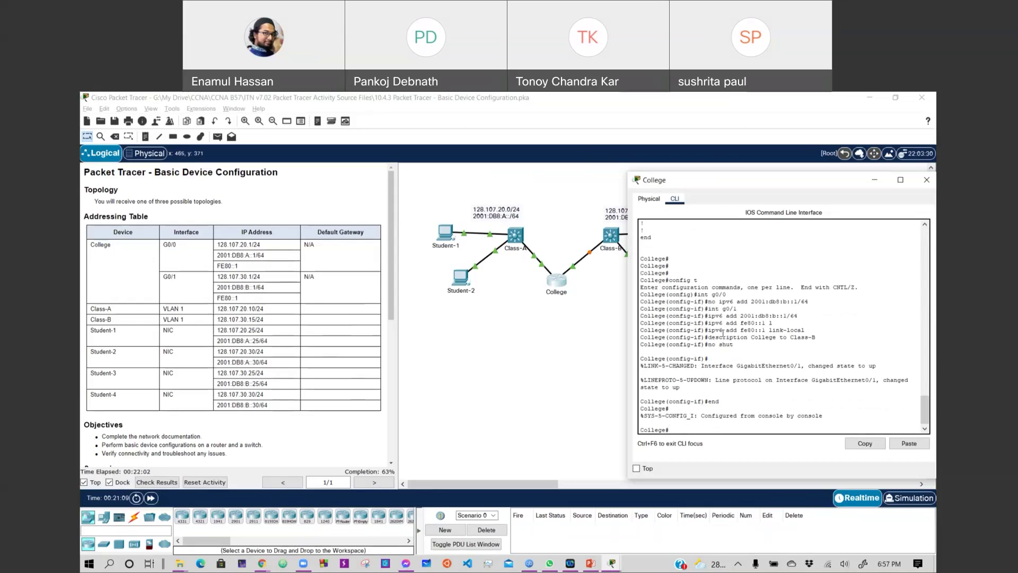
pyautogui.write('show run')
pyautogui.press('BackSpace')
pyautogui.press('BackSpace')
pyautogui.press('BackSpace')
pyautogui.press('BackSpace')
pyautogui.press('BackSpace')
pyautogui.press('BackSpace')
pyautogui.press('BackSpace')
pyautogui.press('BackSpace')
# Reopen the College router's CLI and enter global configuration mode with config t.
pyautogui.scroll(-10, 307, 335)
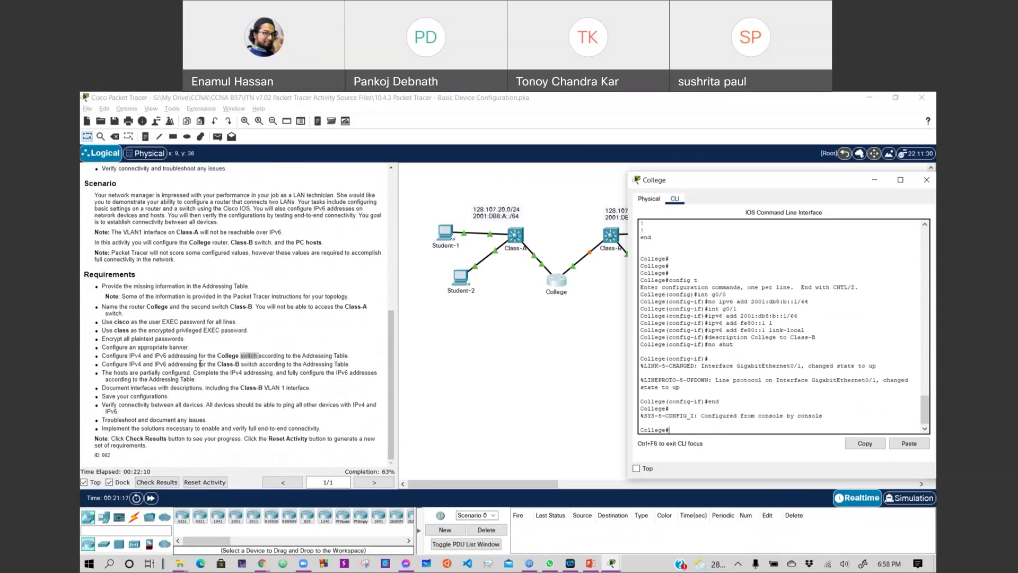
pyautogui.click(270, 364)
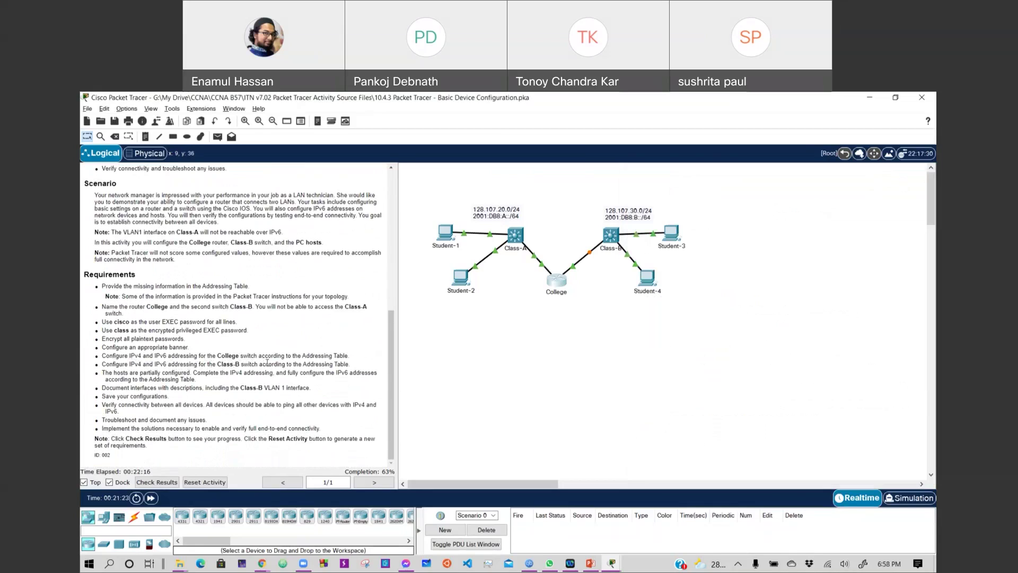
pyautogui.click(556, 280)
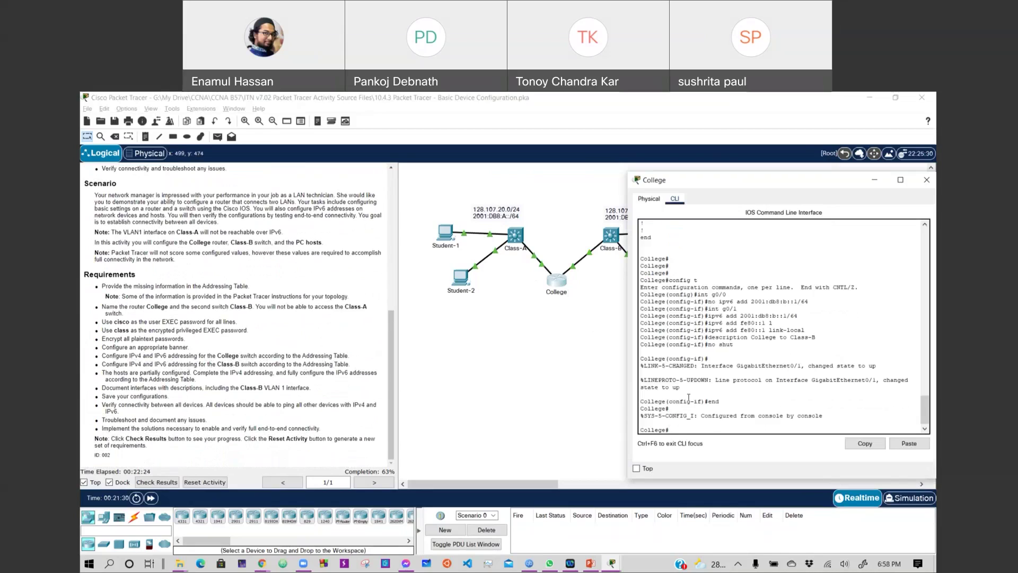
pyautogui.write('ipv')
pyautogui.press('BackSpace')
pyautogui.write('config t')
pyautogui.press('Return')
# Enable IPv6 routing with the 'ipv6 unicast-routing' command.
pyautogui.write('ipv')
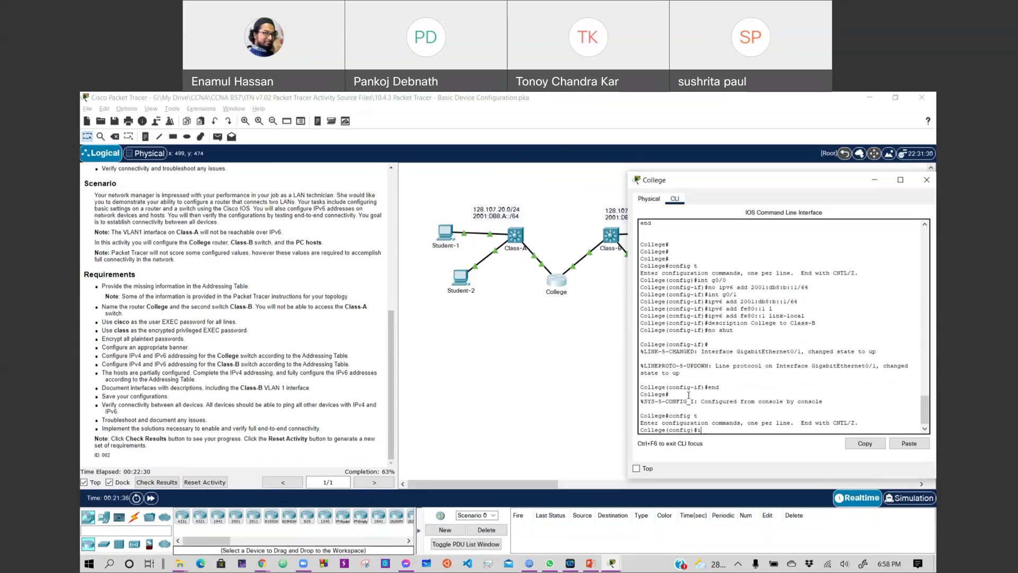
pyautogui.press('Tab')
pyautogui.write('uni')
pyautogui.press('Tab')
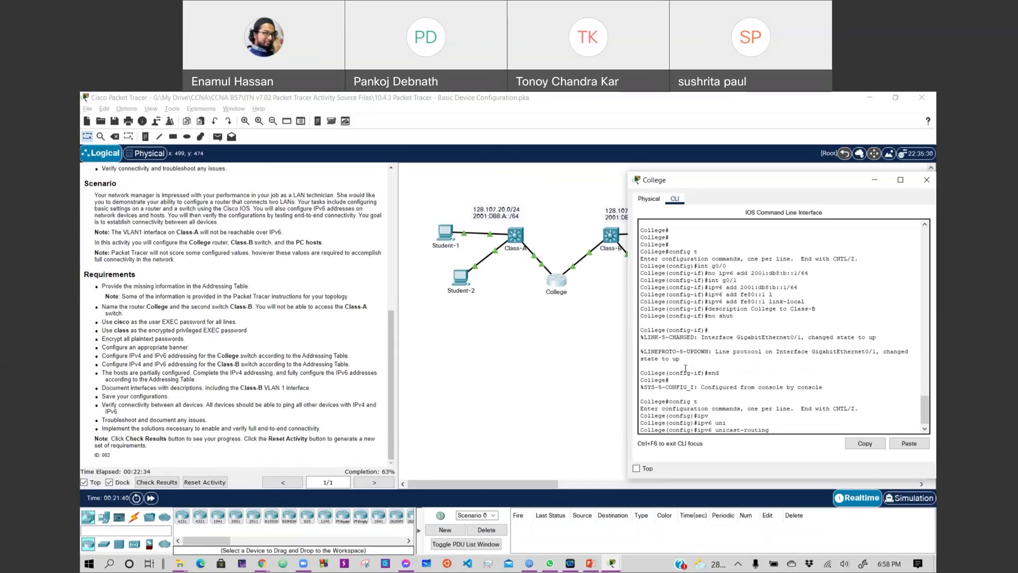
pyautogui.press('Return')
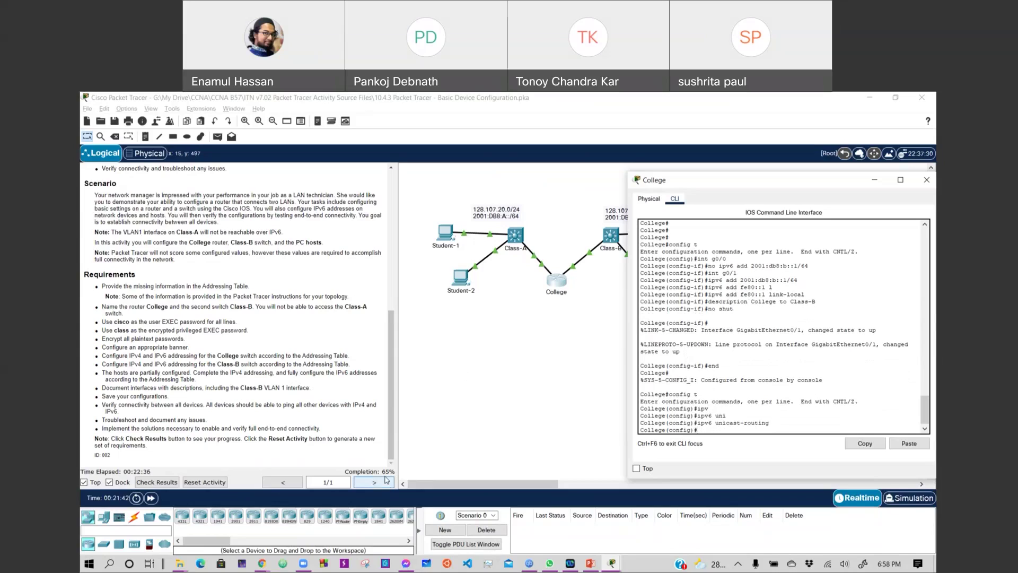
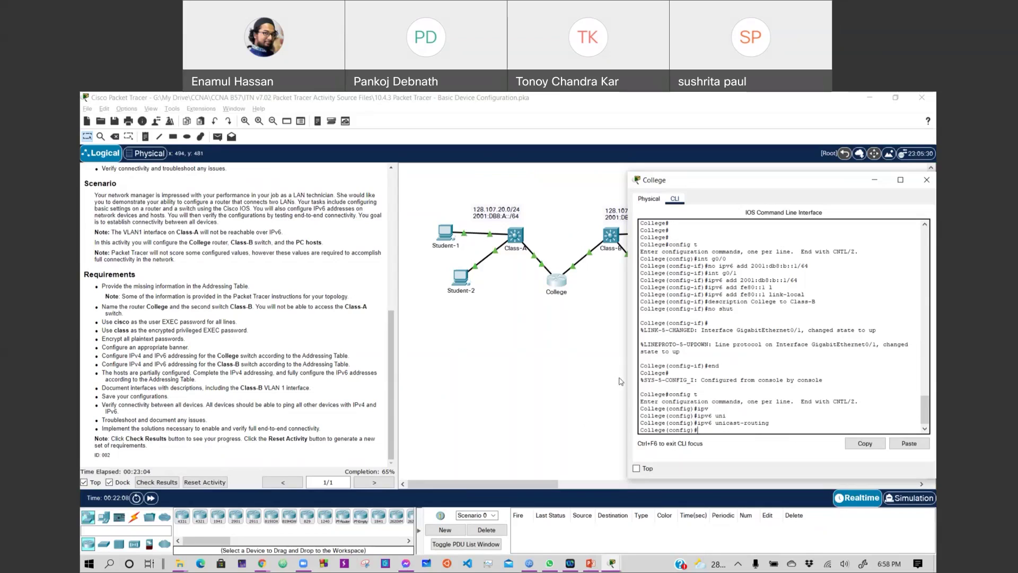
# Open Class-B's CLI, log in with the console password, and enter privileged mode with the enable password.
pyautogui.click(613, 233)
pyautogui.press('Return')
pyautogui.press('Return')
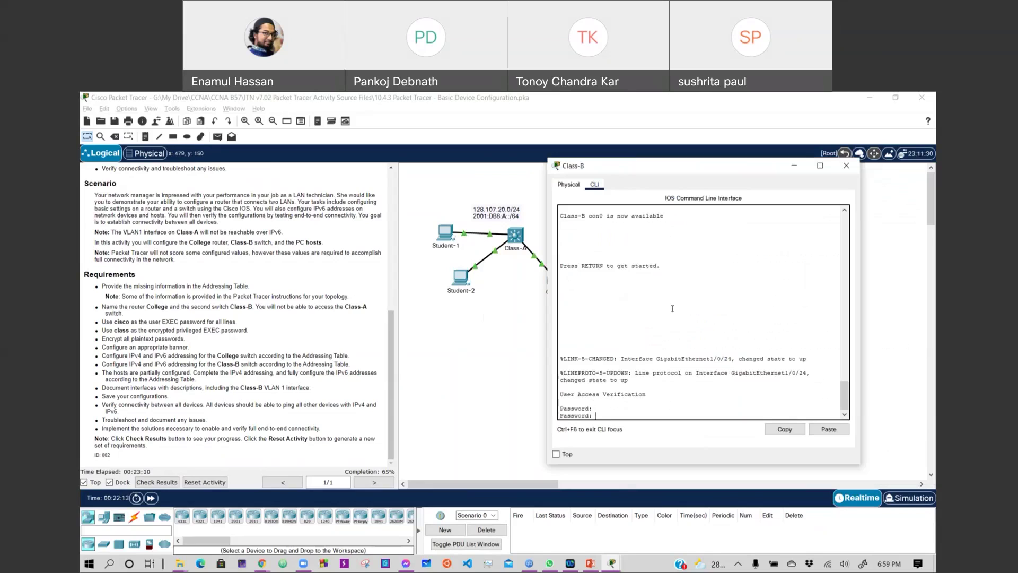
pyautogui.press('Return')
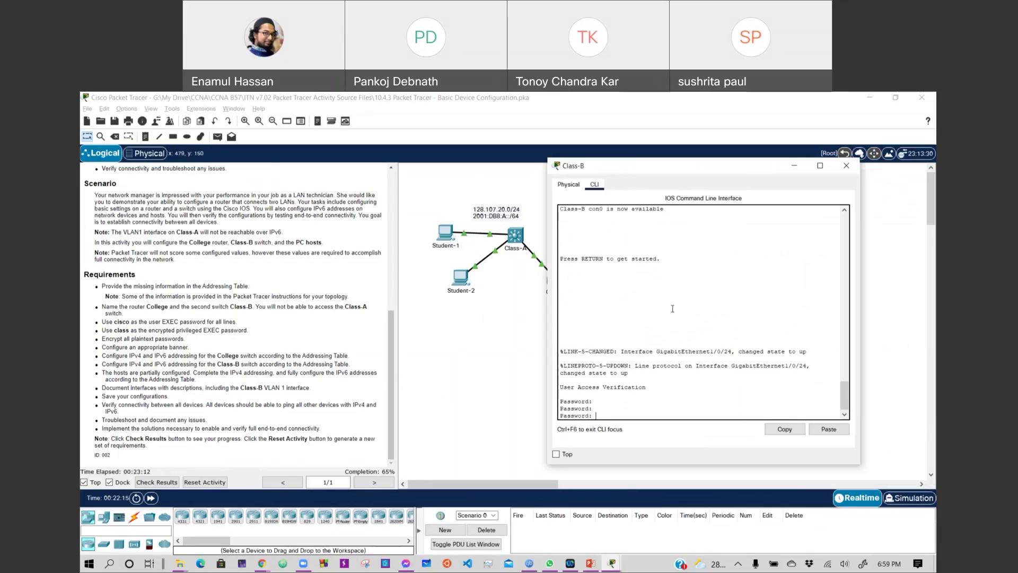
pyautogui.write('cisco')
pyautogui.press('Return')
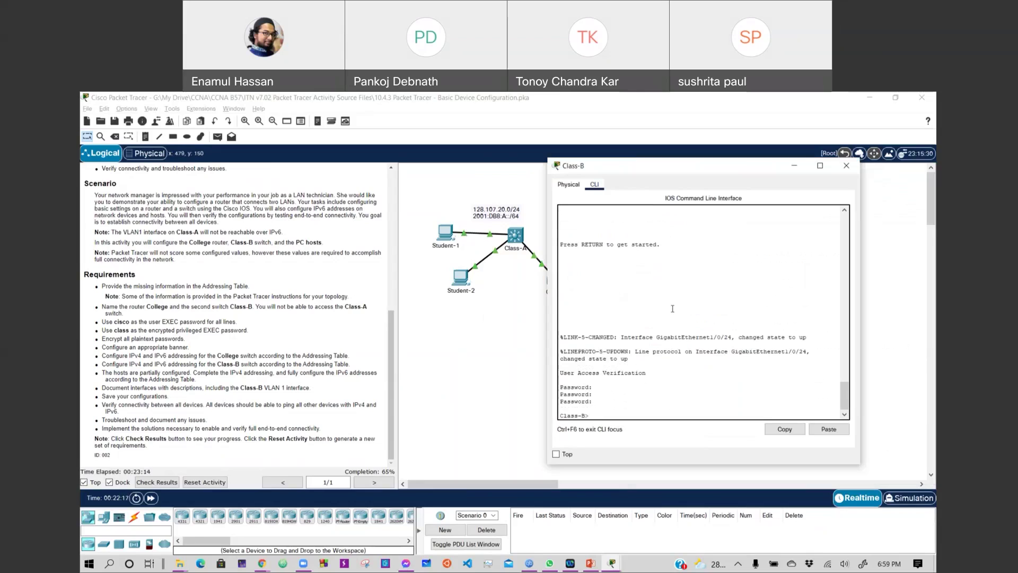
pyautogui.write('en')
pyautogui.press('Return')
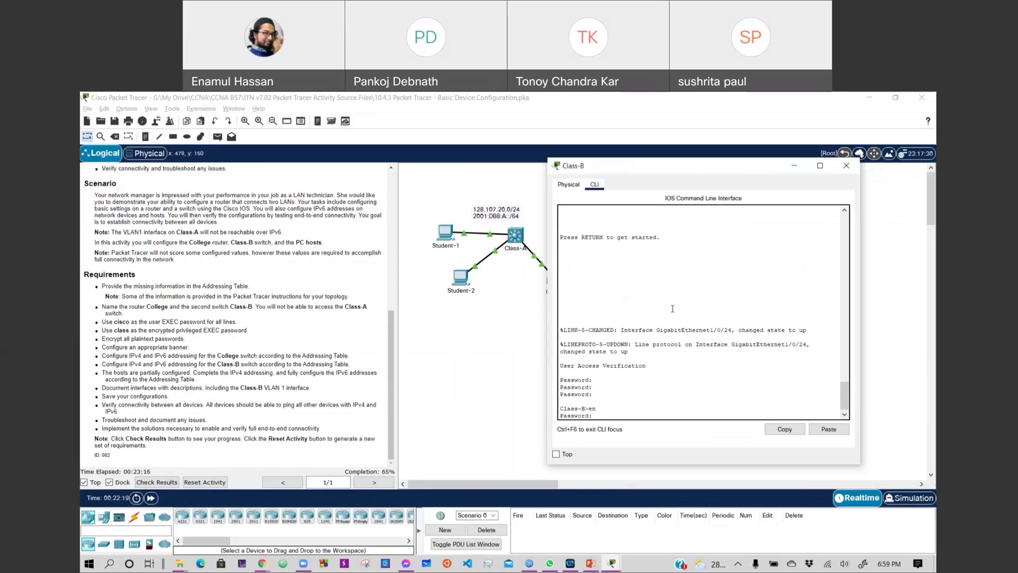
pyautogui.press('Return')
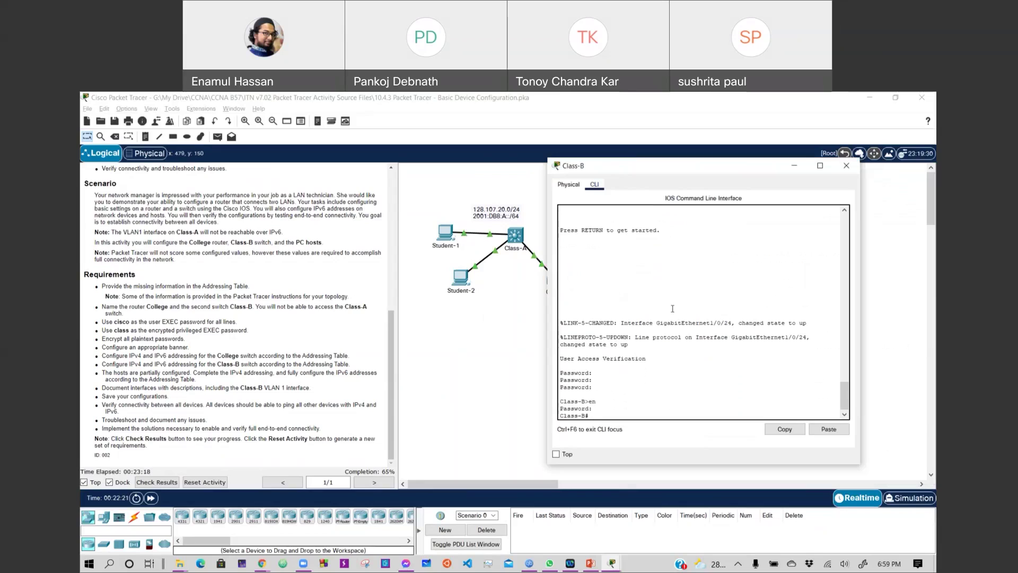
# List Class-B's full running configuration with show run, paging through to the final end line.
pyautogui.write('show ru')
pyautogui.press('Return')
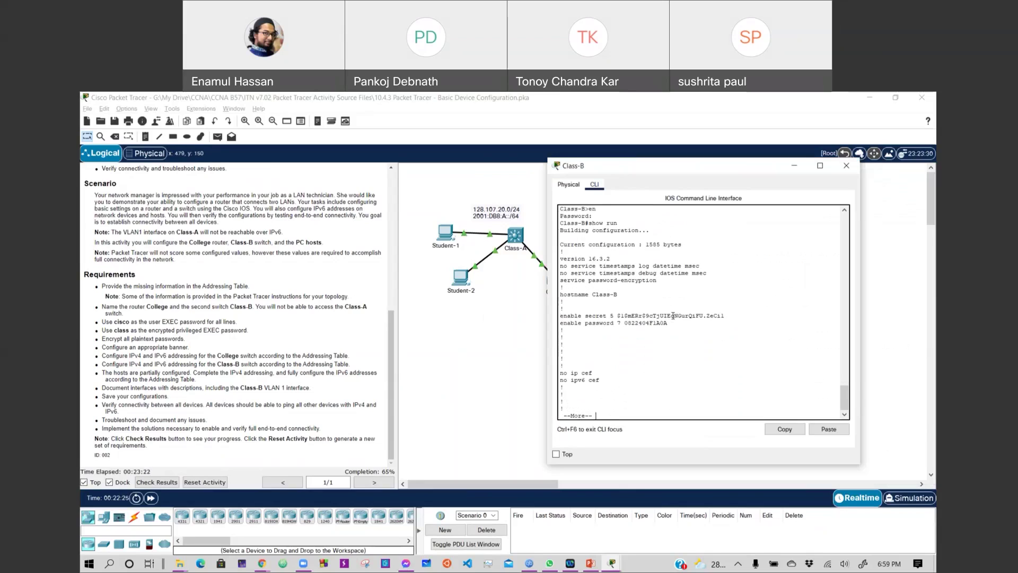
pyautogui.press('space')
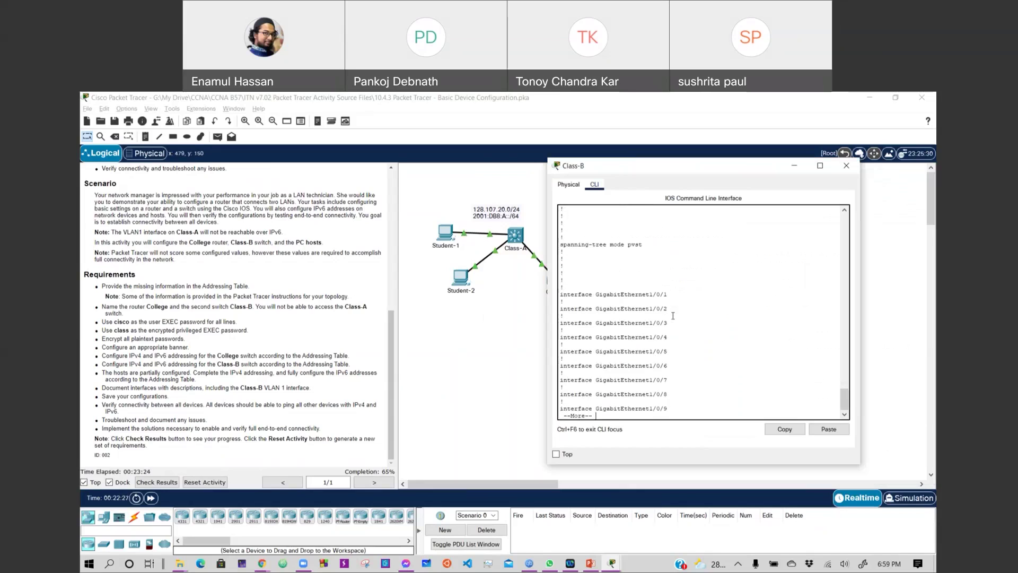
pyautogui.press('space')
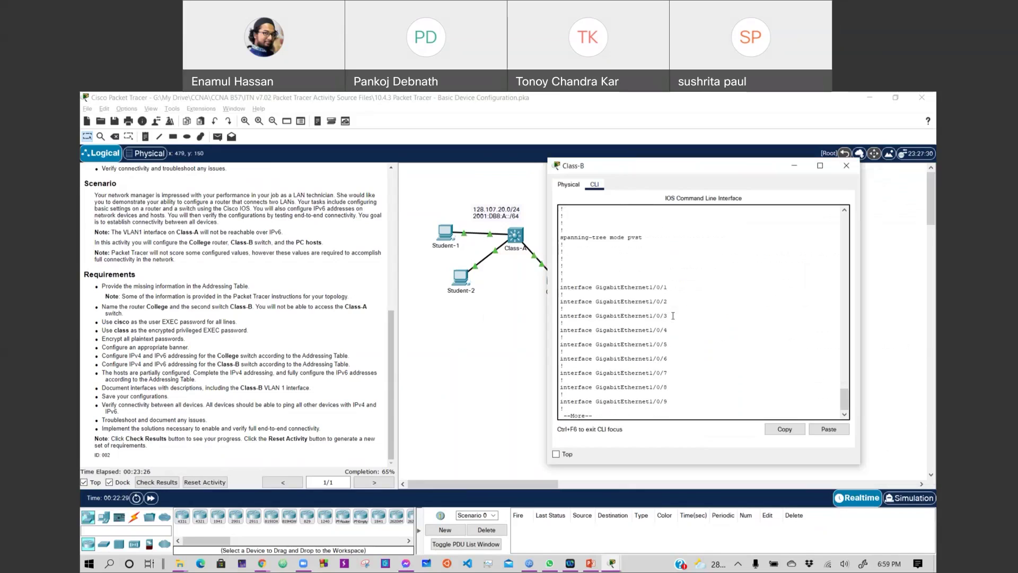
pyautogui.press('Return')
pyautogui.press('Return')
pyautogui.press('Return')
pyautogui.press('Return')
pyautogui.press('Return')
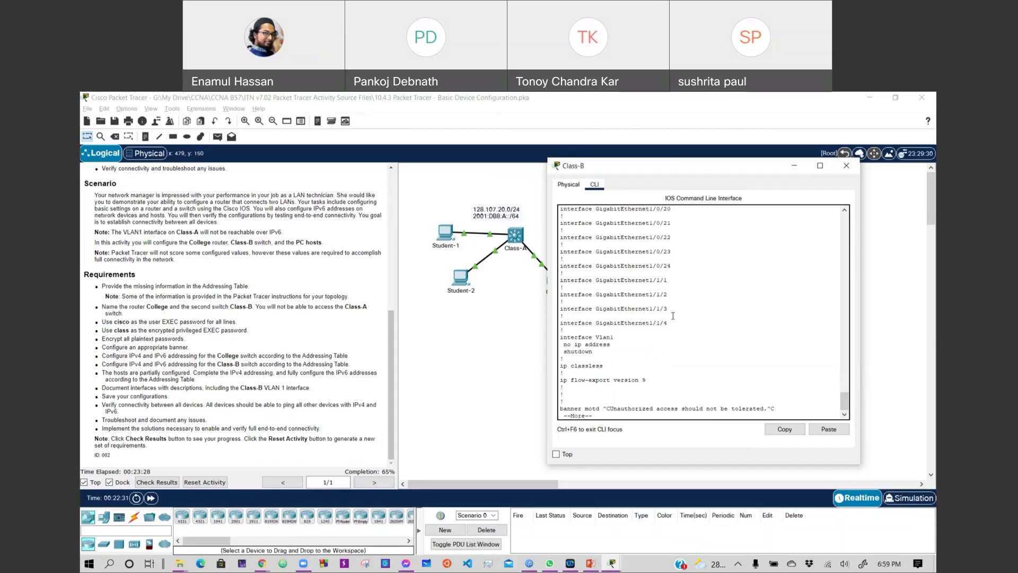
pyautogui.press('Return')
pyautogui.press('Return')
pyautogui.press('Return')
pyautogui.press('Return')
pyautogui.press('Return')
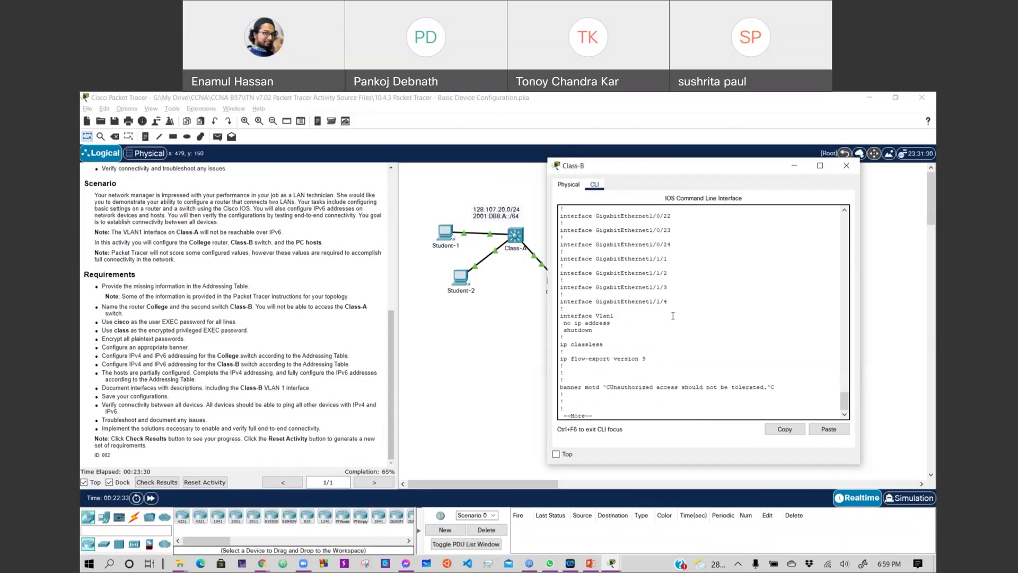
pyautogui.press('Return')
pyautogui.press('Return')
pyautogui.press('Return')
pyautogui.press('Return')
pyautogui.press('Return')
pyautogui.press('Return')
pyautogui.press('Return')
pyautogui.press('Return')
pyautogui.press('Return')
pyautogui.press('Return')
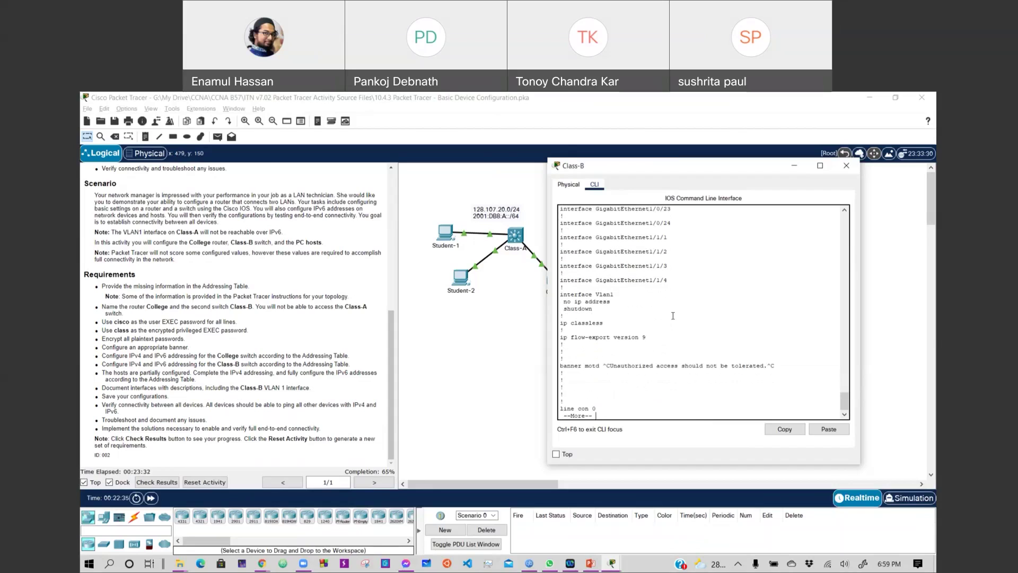
pyautogui.press('Return')
pyautogui.press('Return')
pyautogui.press('Return')
pyautogui.press('Return')
pyautogui.press('Return')
pyautogui.press('Return')
pyautogui.press('Return')
pyautogui.press('Return')
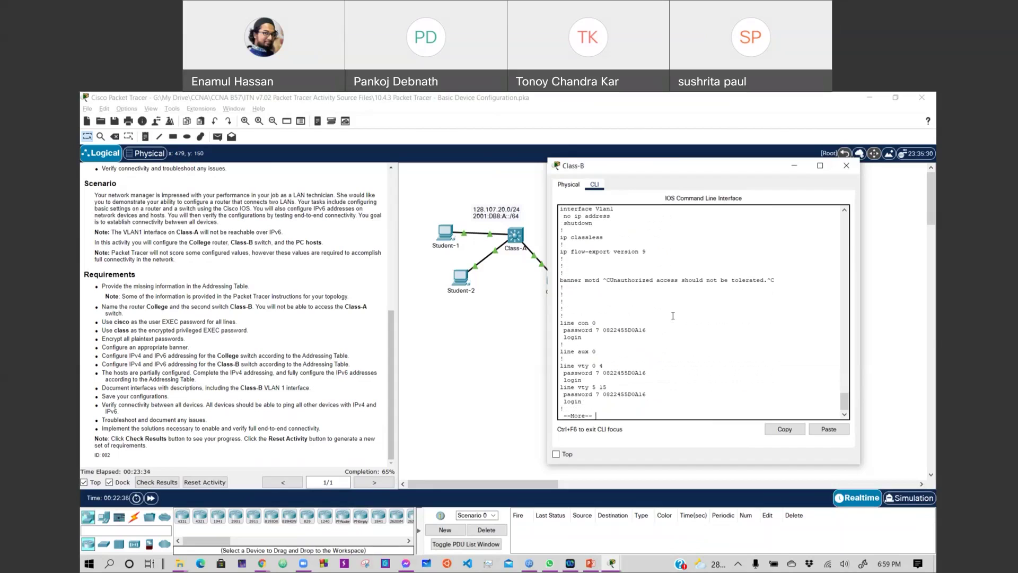
pyautogui.press('Return')
pyautogui.press('Return')
pyautogui.press('Return')
pyautogui.press('Return')
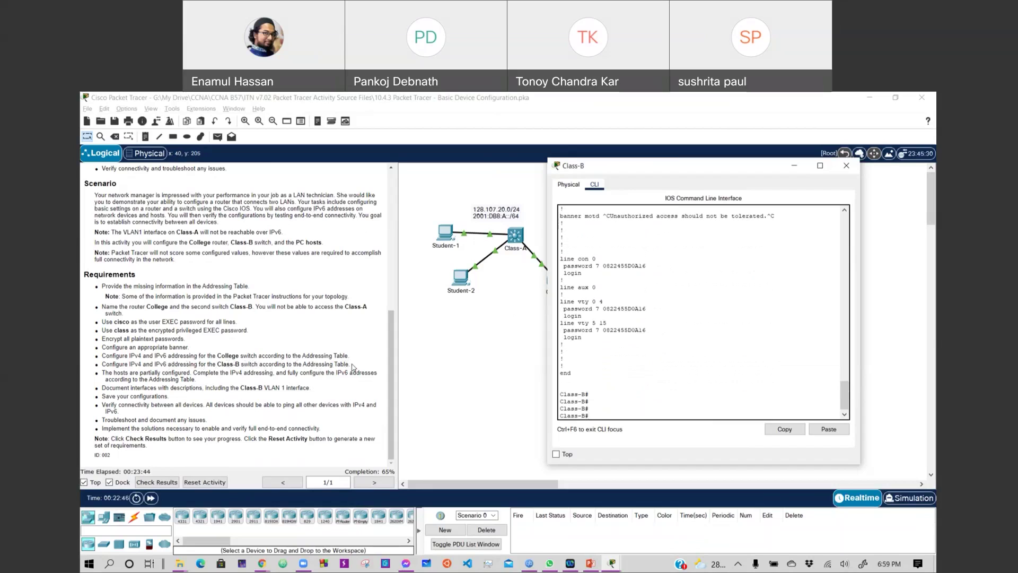
# Enter global configuration mode on Class-B and enable ipv6 unicast-routing.
pyautogui.scroll(15, 350, 273)
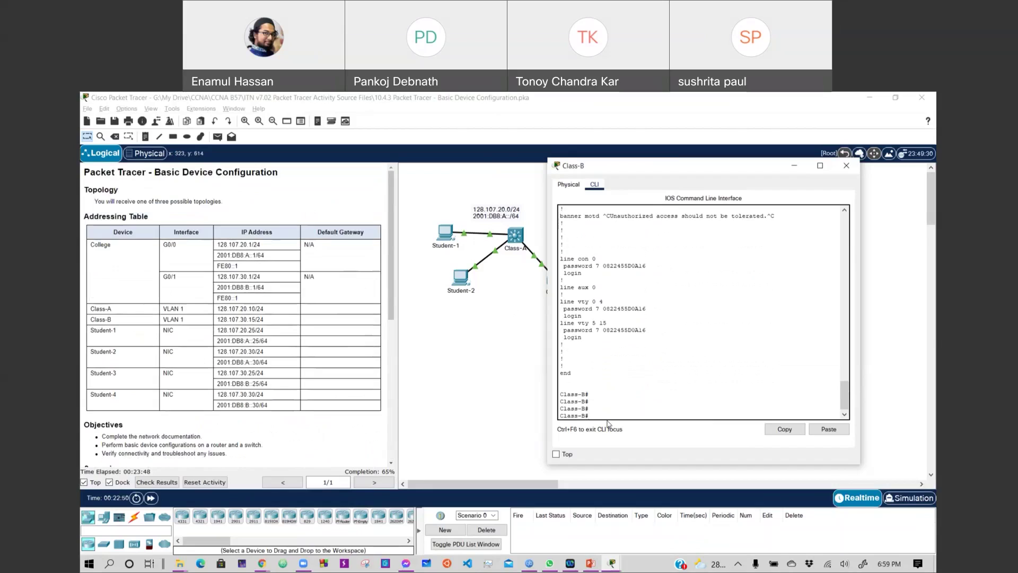
pyautogui.write('config t')
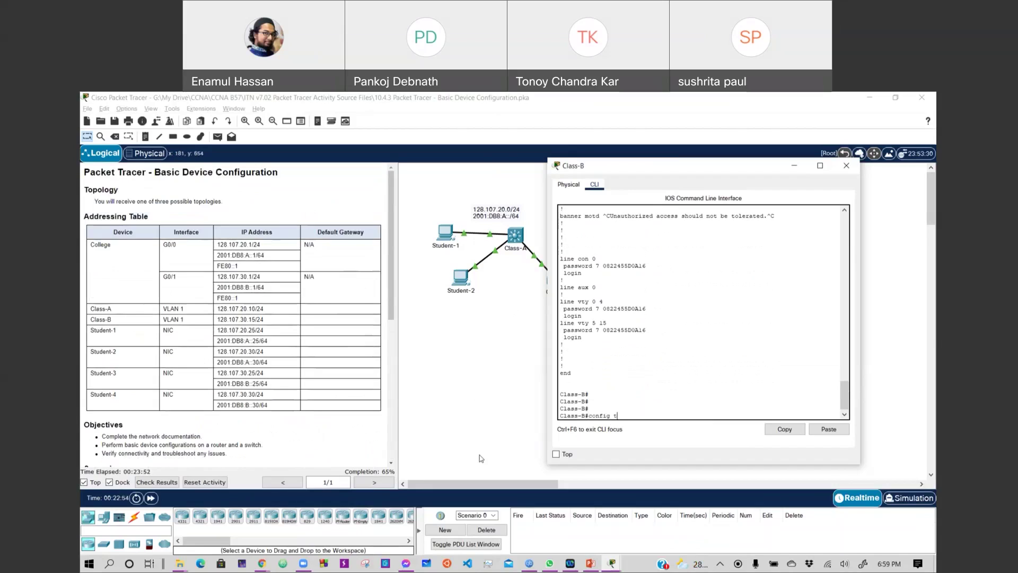
pyautogui.press('Return')
pyautogui.write('ig)#ipv6 unicast-routing')
pyautogui.press('Tab')
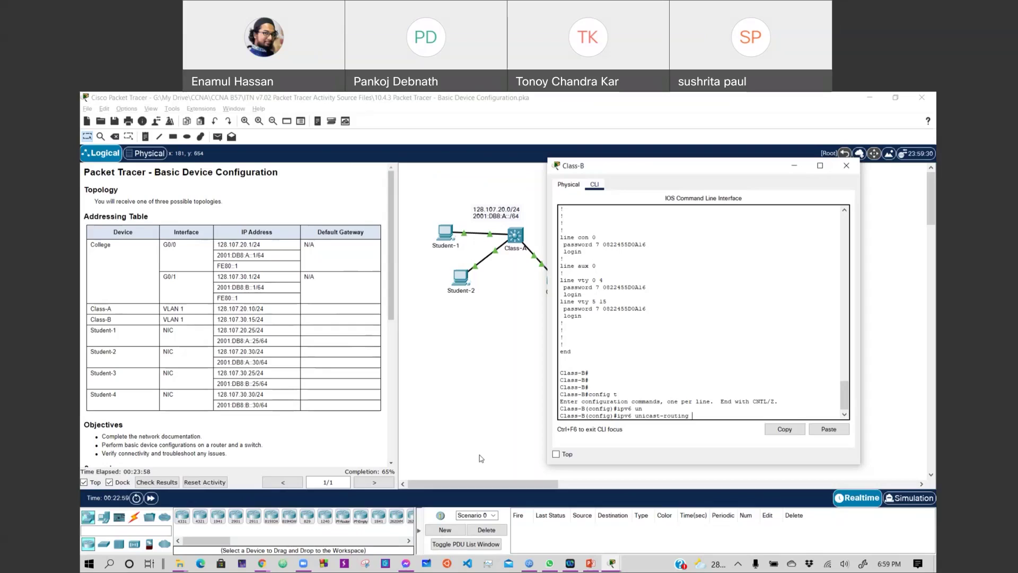
pyautogui.press('Return')
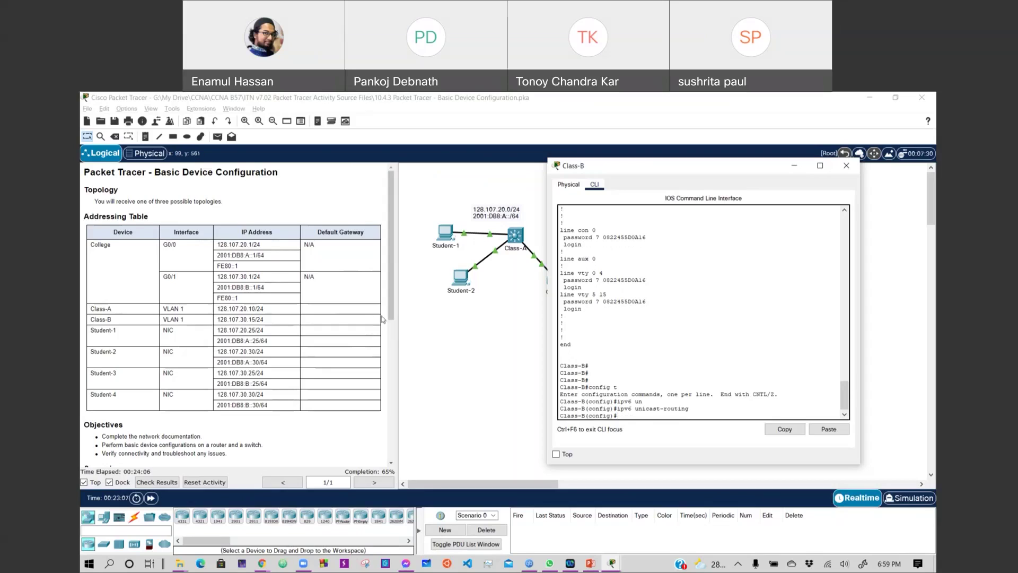
# Close the Class-B window and reopen its command line from the topology.
pyautogui.hotkey('alt', 'F4')
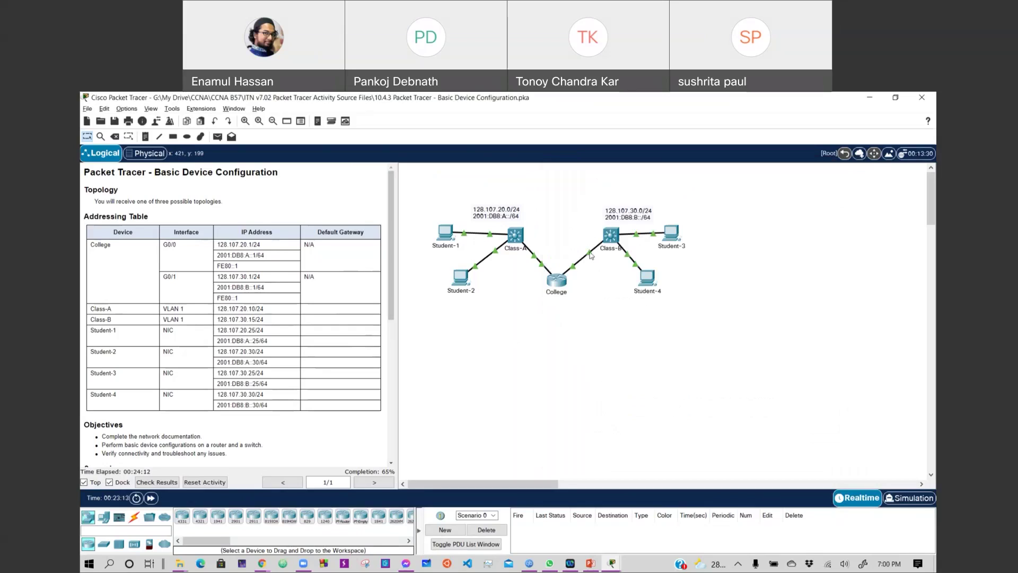
pyautogui.moveTo(590, 253)
pyautogui.click(612, 236)
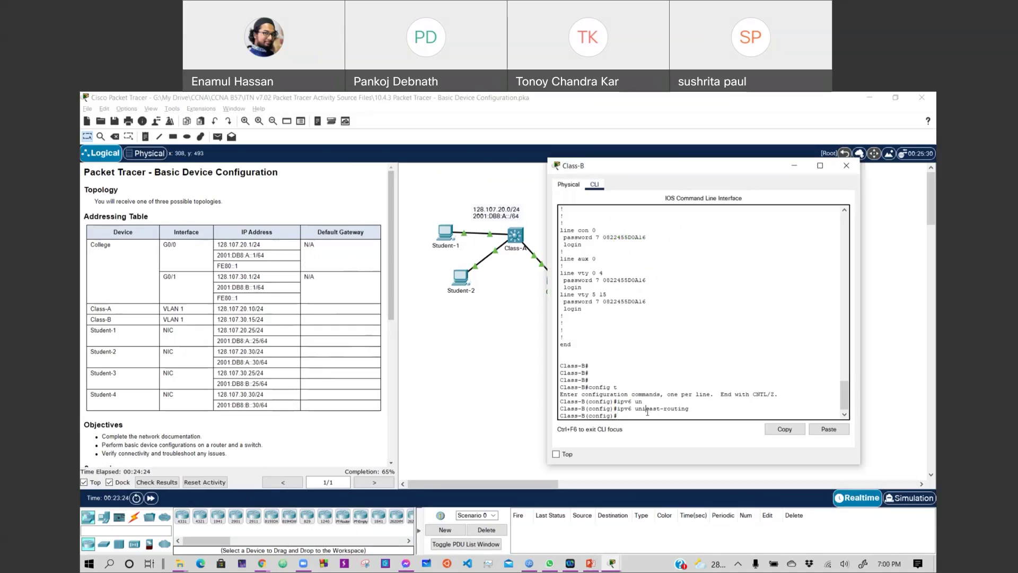
# Using ? help, set Class-B's ip default-gateway to 128.107.30.1.
pyautogui.write('ip')
pyautogui.press('Tab')
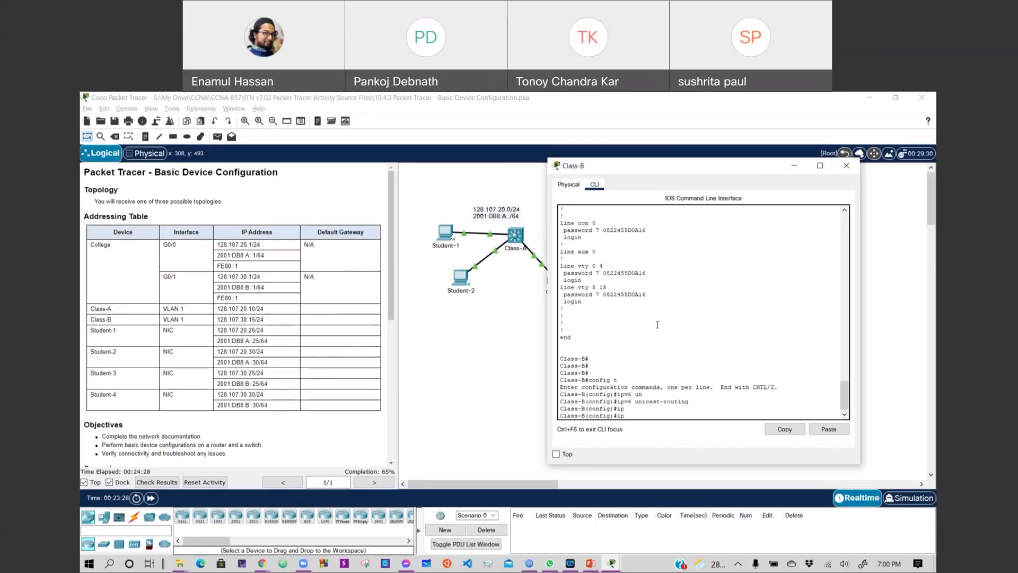
pyautogui.write('?')
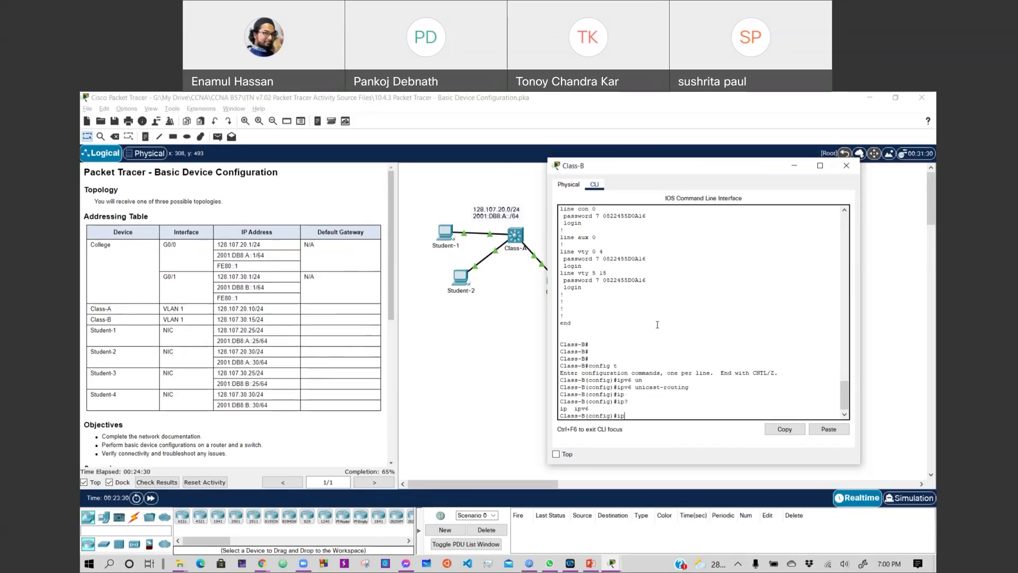
pyautogui.write(' de')
pyautogui.press('Tab')
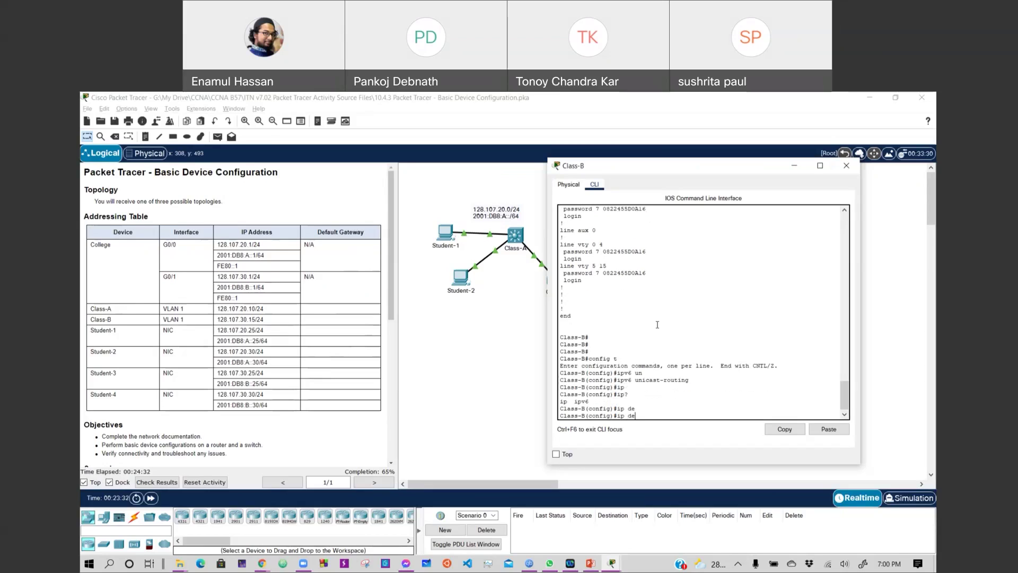
pyautogui.write('?')
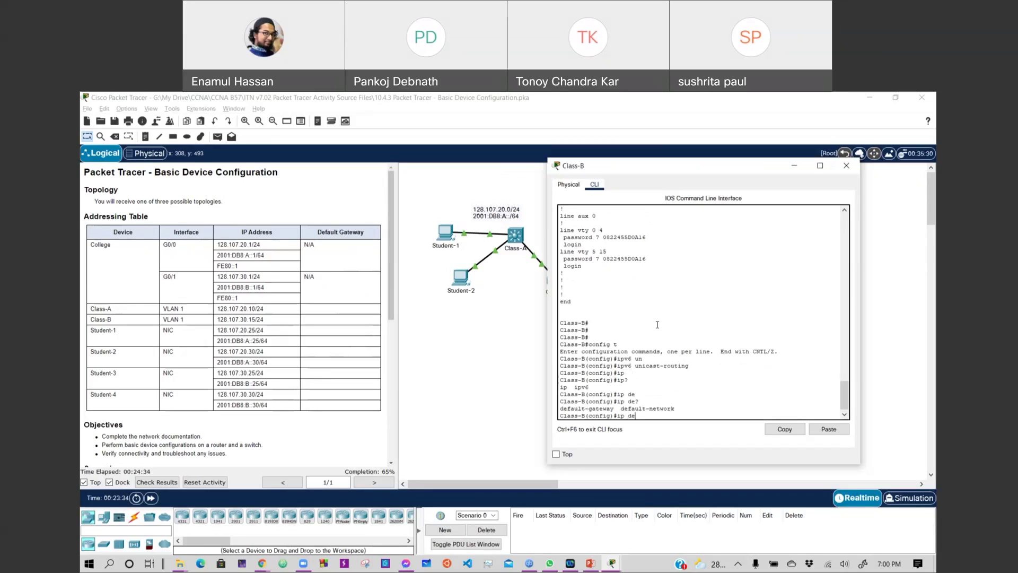
pyautogui.write('fault-g')
pyautogui.press('Tab')
pyautogui.write('?')
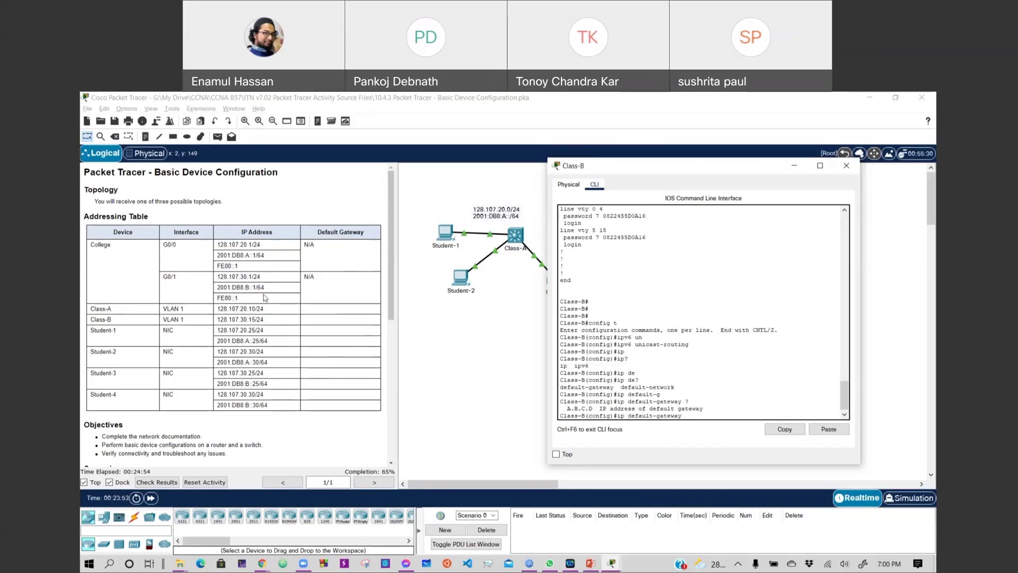
pyautogui.write('128.107.30.1')
pyautogui.press('Return')
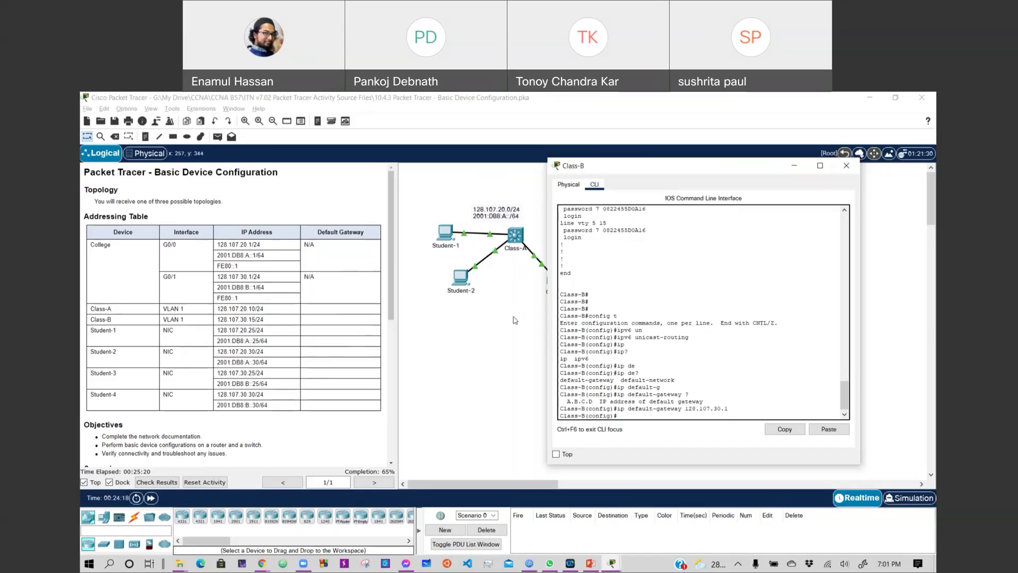
# Review the console output and enter int vlan 1 on Class-B.
pyautogui.scroll(1, 660, 414)
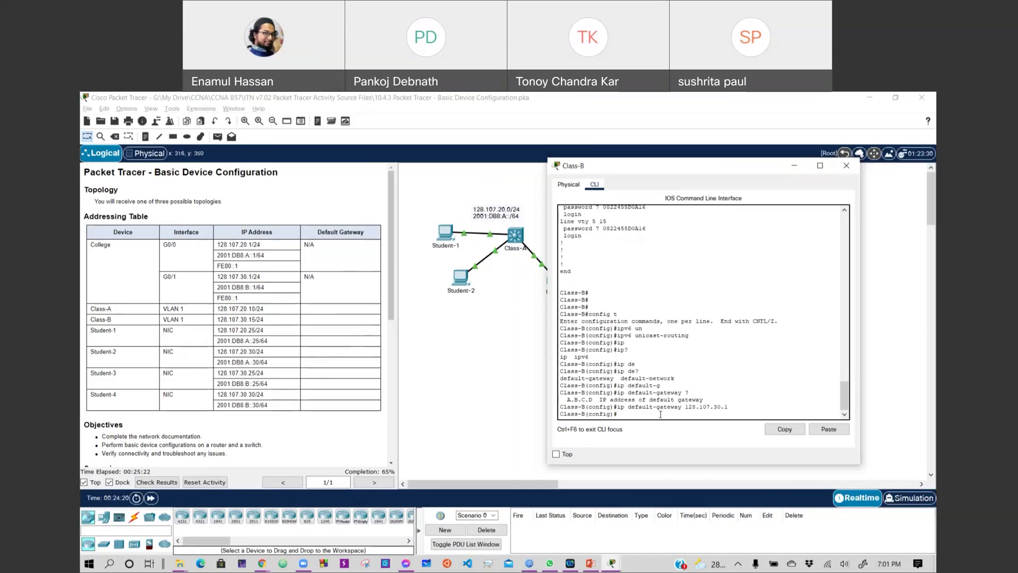
pyautogui.scroll(-1, 638, 385)
pyautogui.write('int vlan 1')
# Give Class-B's VLAN 1 interface address 128.107.30.15 255.255.255.0 and bring it up with no shutdown.
pyautogui.press('Return')
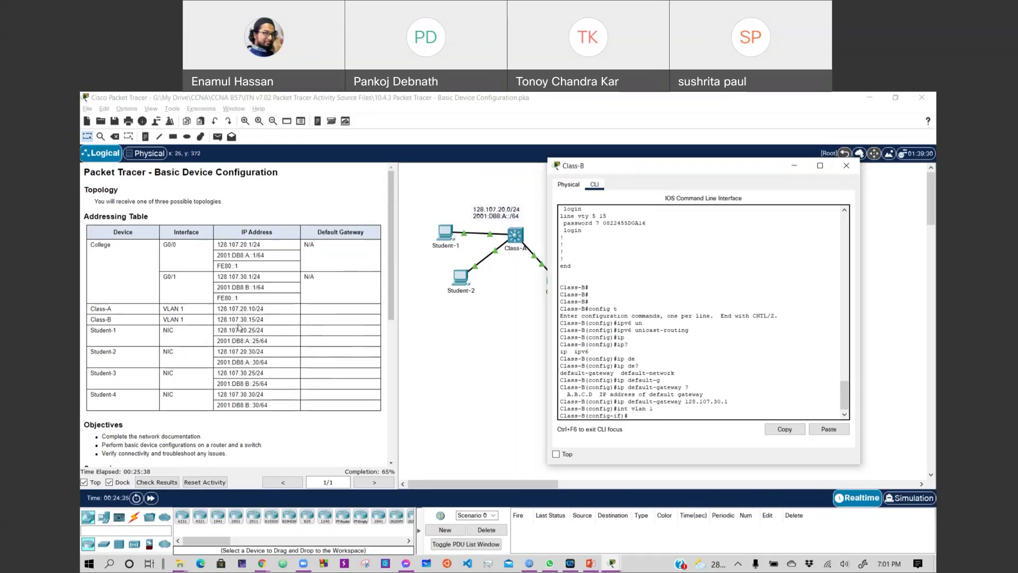
pyautogui.write('add 128.107.30.15 255.255')
pyautogui.press('BackSpace')
pyautogui.write('255.0')
pyautogui.press('Return')
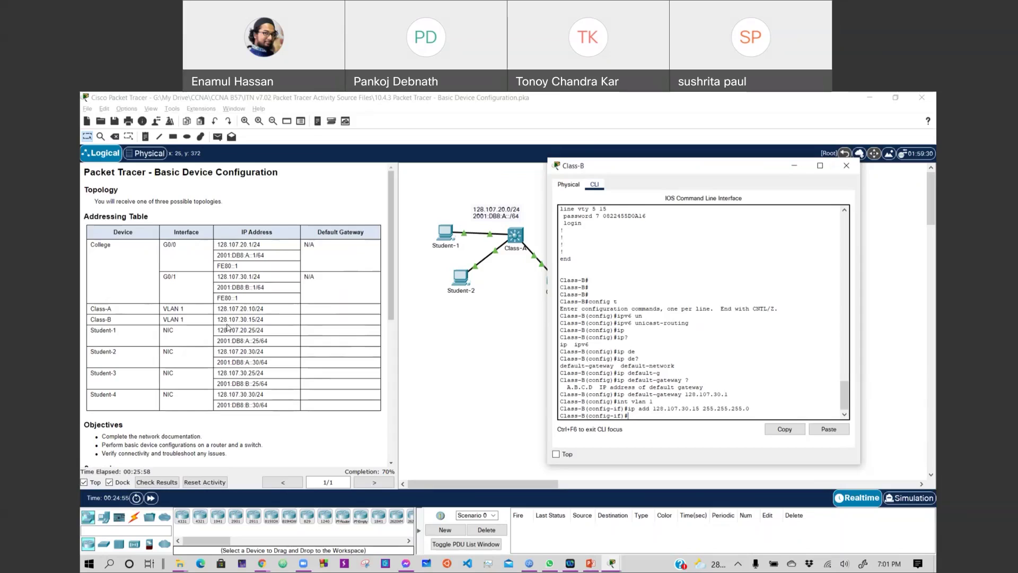
pyautogui.write('no shut')
pyautogui.press('Return')
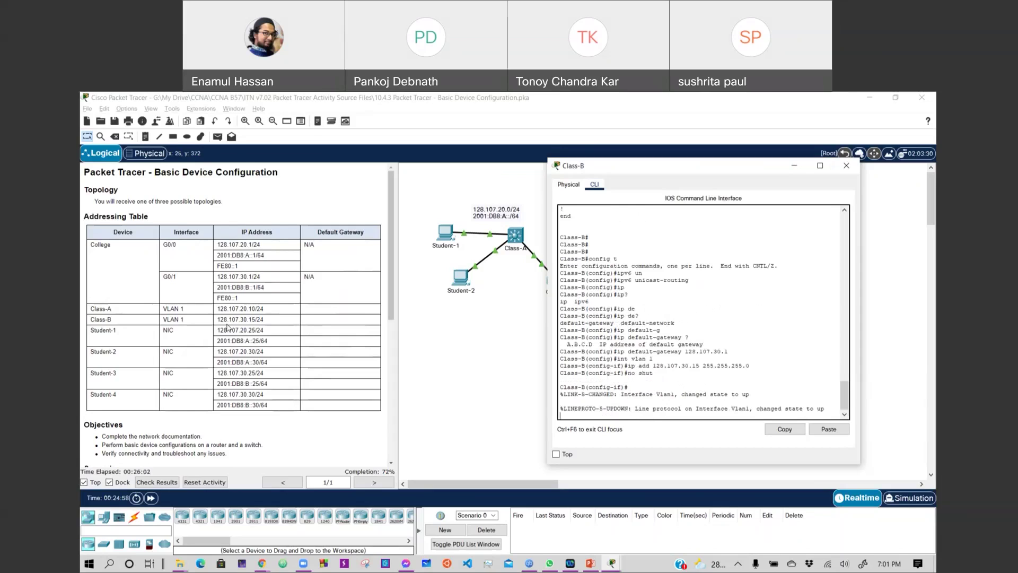
pyautogui.press('Return')
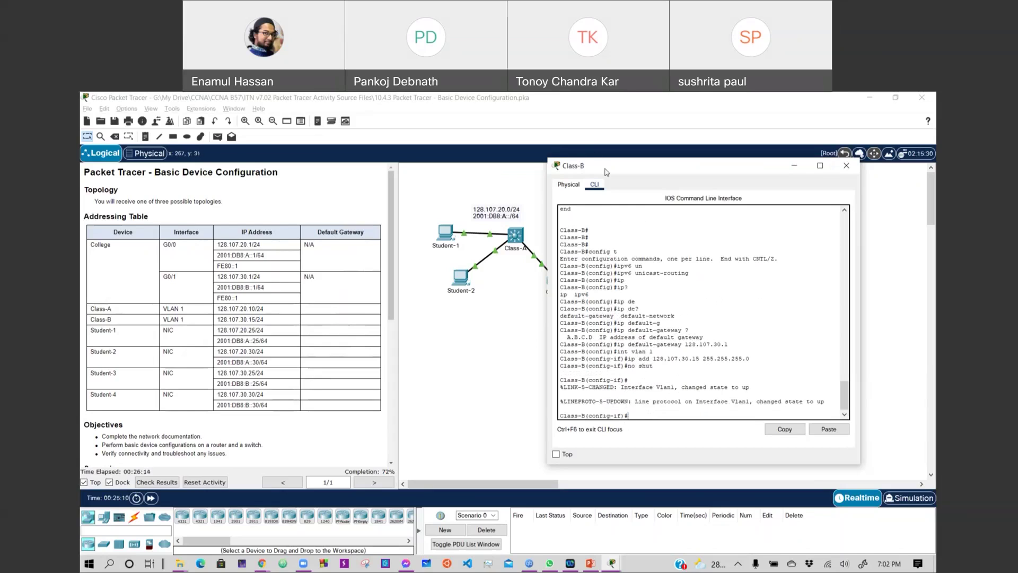
pyautogui.moveTo(607, 172); pyautogui.dragTo(597, 385)
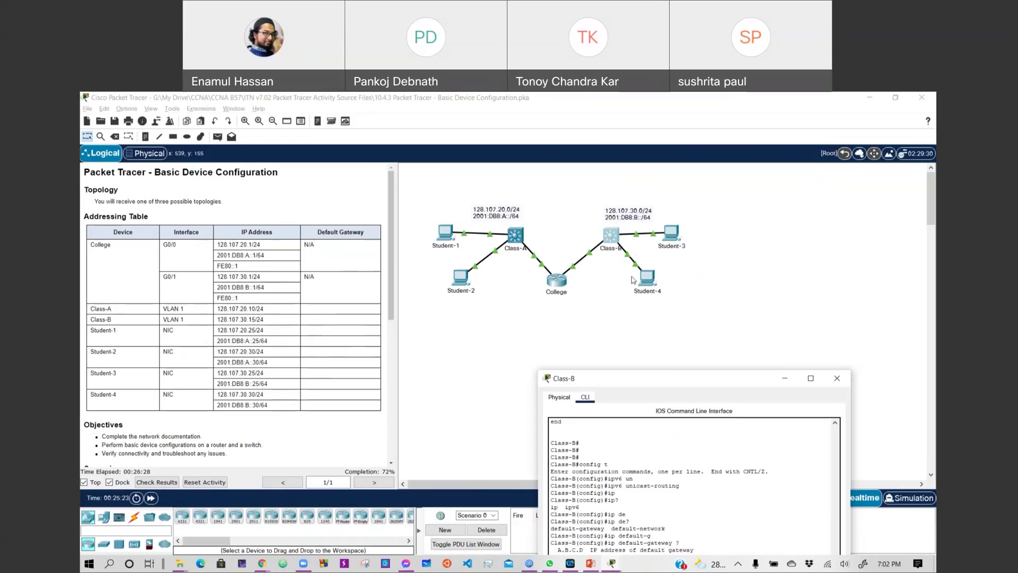
pyautogui.click(836, 378)
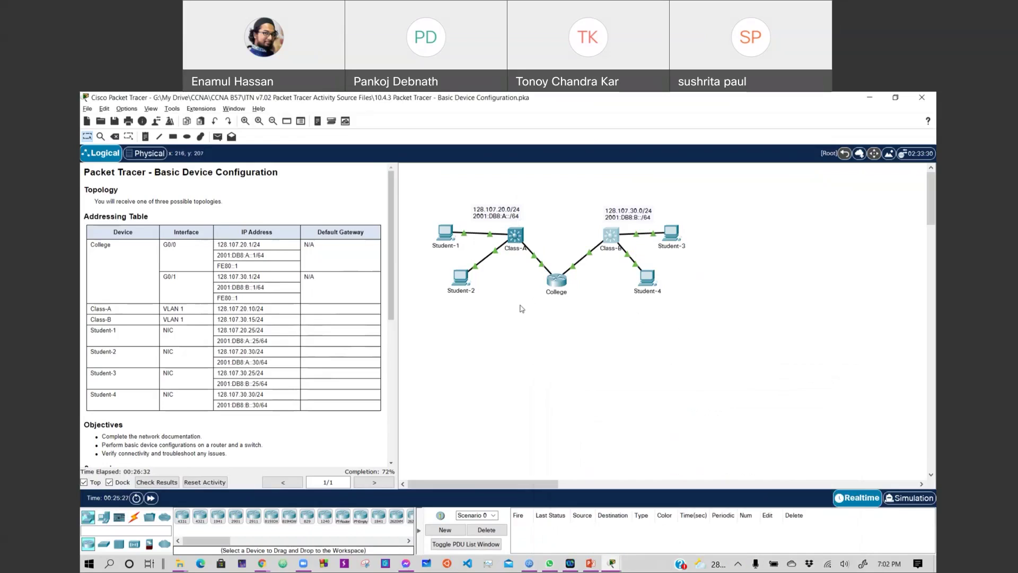
pyautogui.click(517, 248)
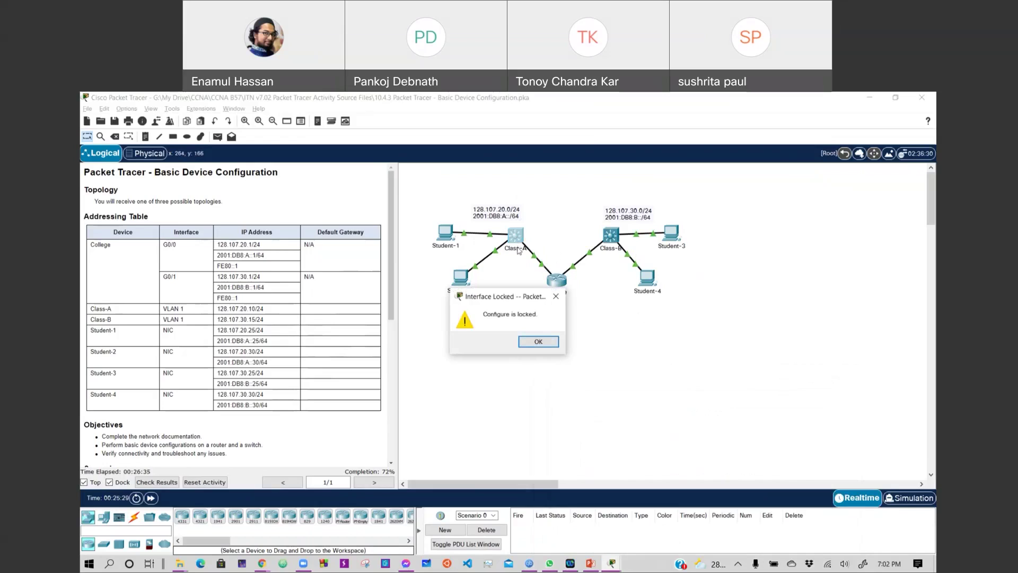
pyautogui.click(538, 341)
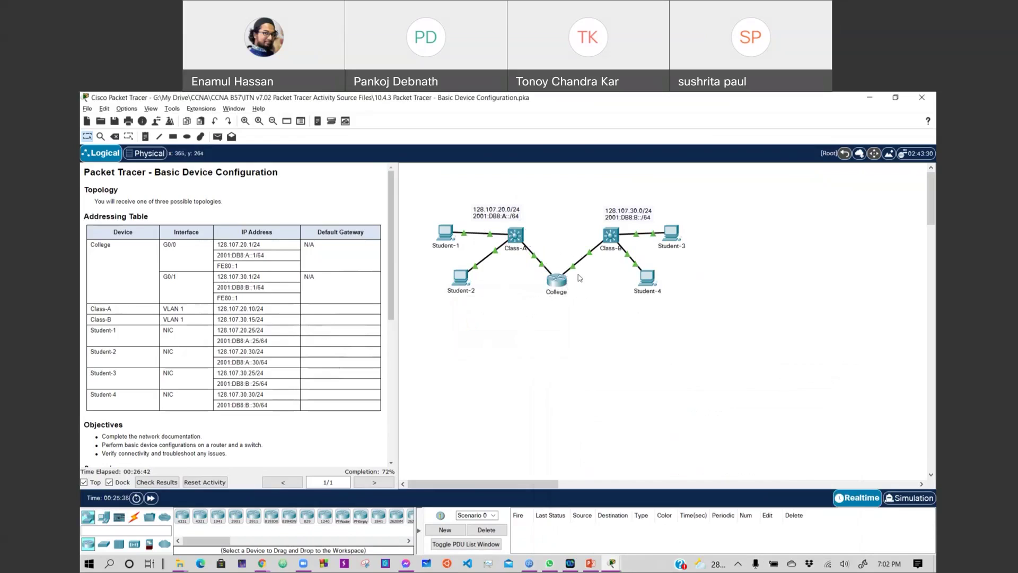
pyautogui.click(611, 235)
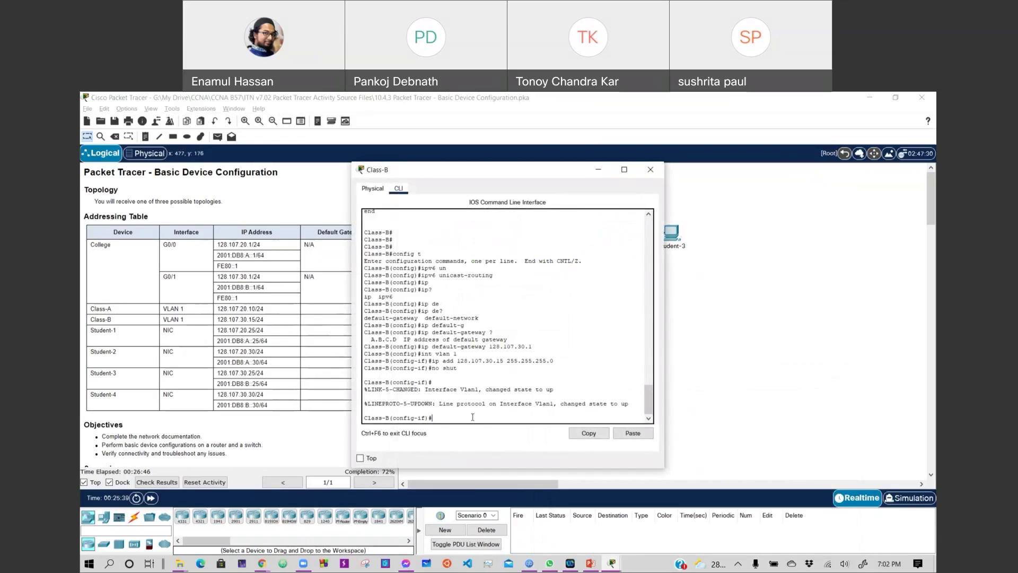
# Describe VLAN 1 as 'Management LAN for Class-B', then close the Class-B window.
pyautogui.write('des')
pyautogui.press('Tab')
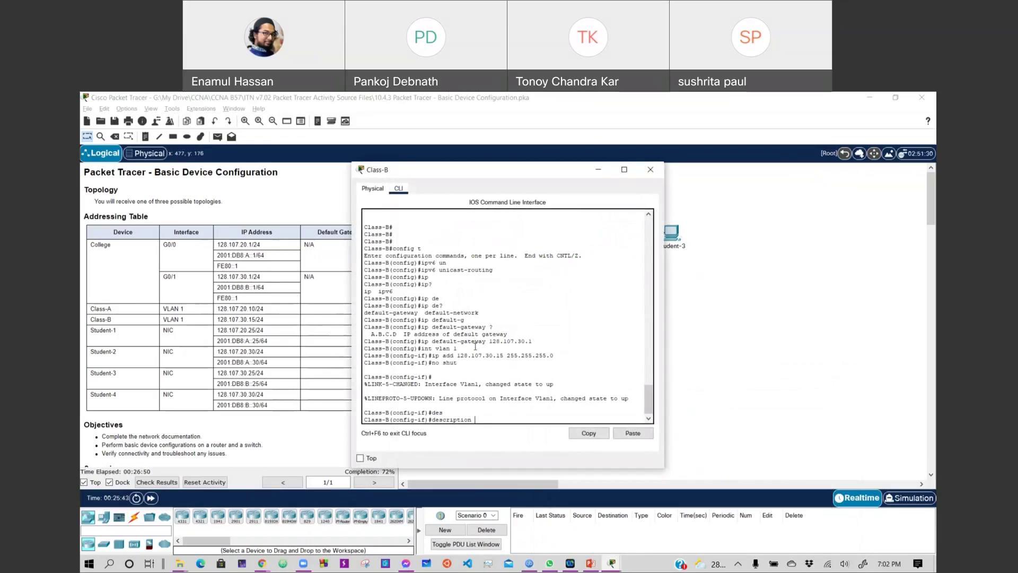
pyautogui.write('Management LAN for Class-B')
pyautogui.press('Return')
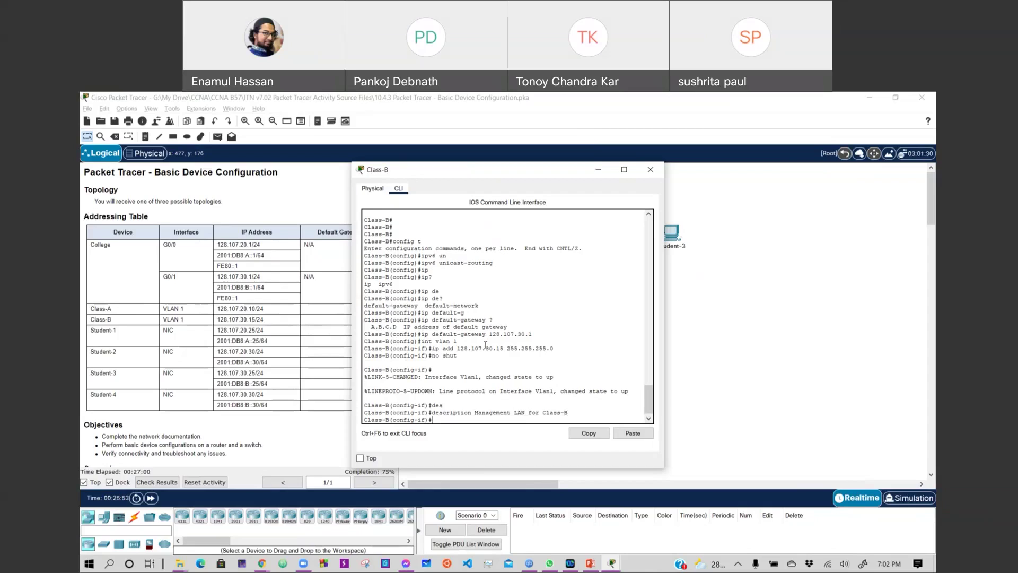
pyautogui.moveTo(480, 177); pyautogui.dragTo(656, 496)
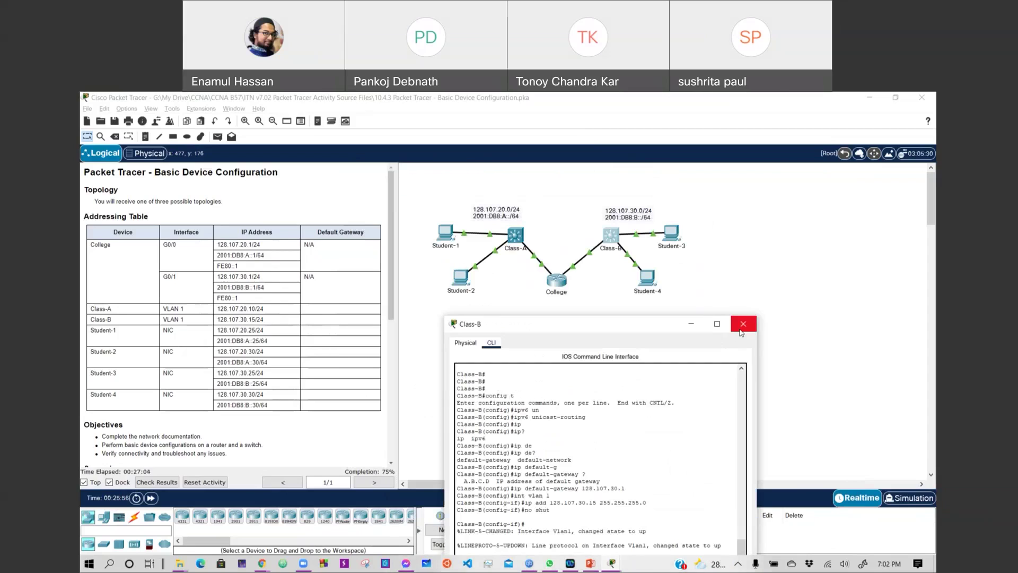
pyautogui.hotkey('alt', 'F4')
pyautogui.moveTo(390, 313); pyautogui.dragTo(374, 461)
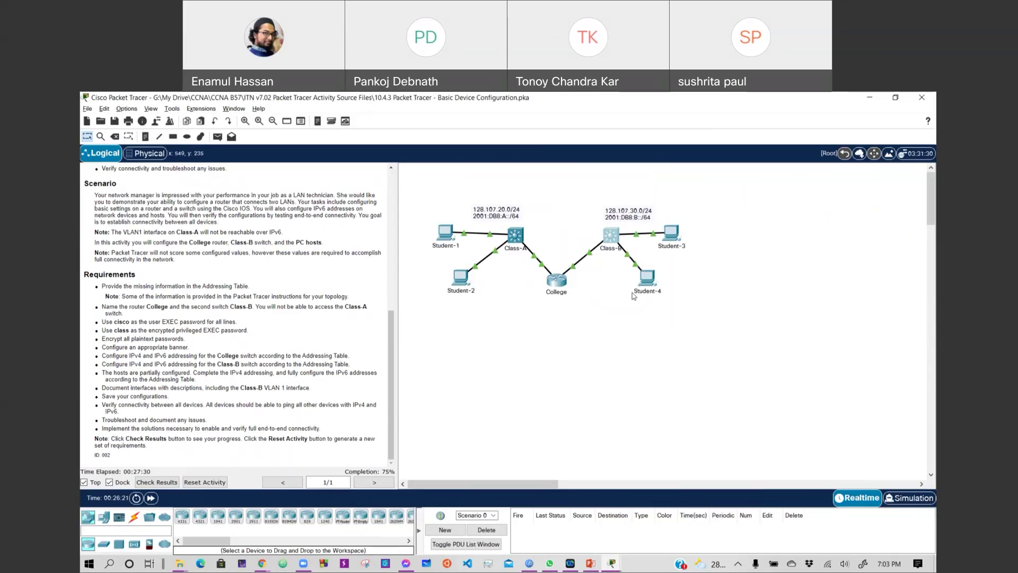
# Save the College router's running configuration to startup-config and close its window.
pyautogui.click(555, 283)
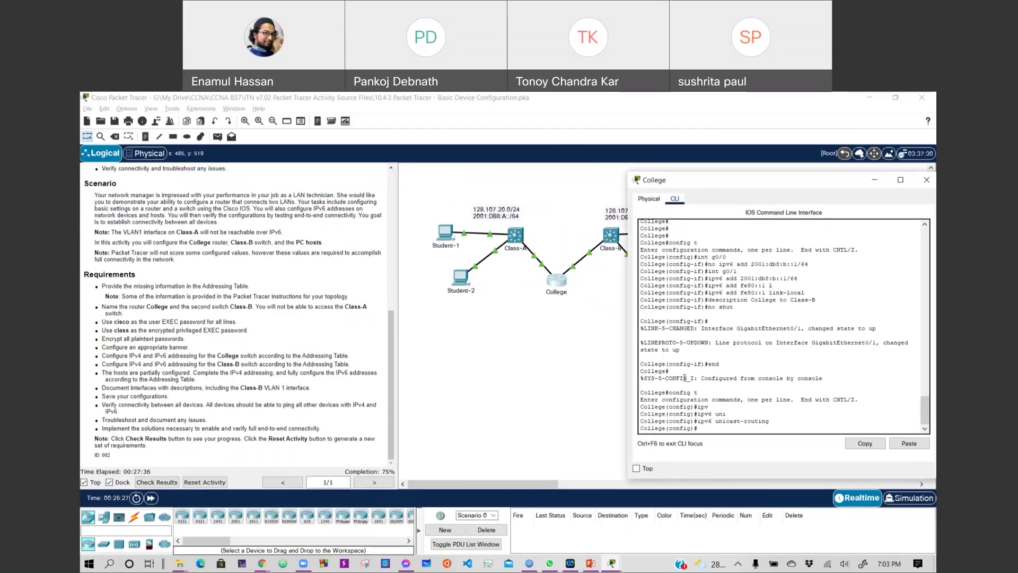
pyautogui.write('end')
pyautogui.press('Return')
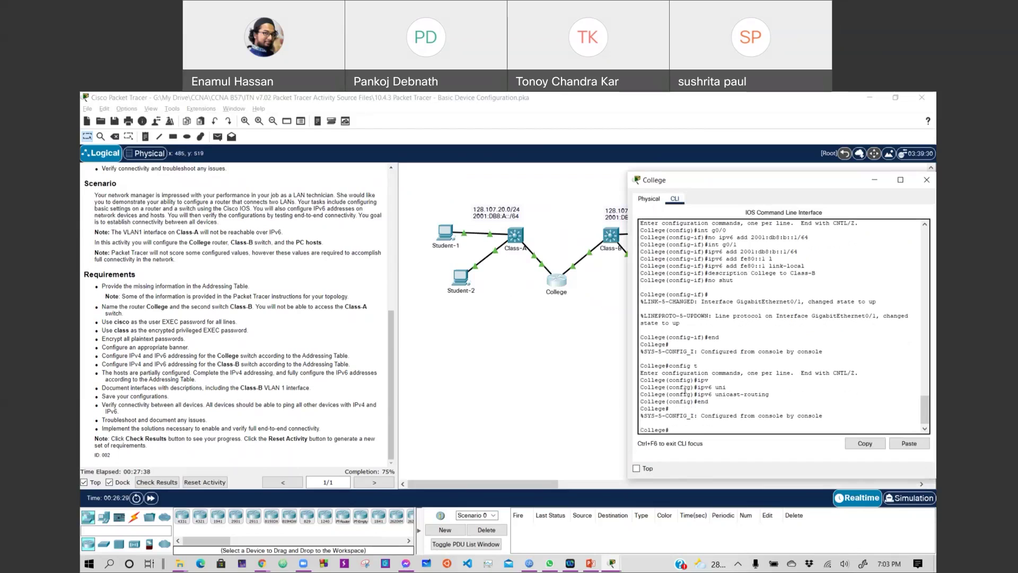
pyautogui.write('copy run st')
pyautogui.press('Return')
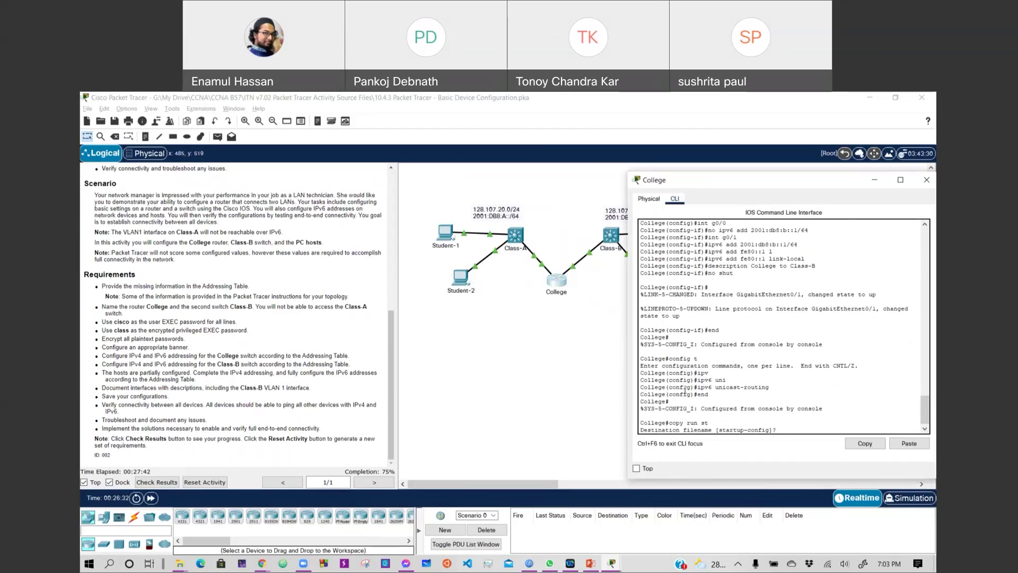
pyautogui.press('Return')
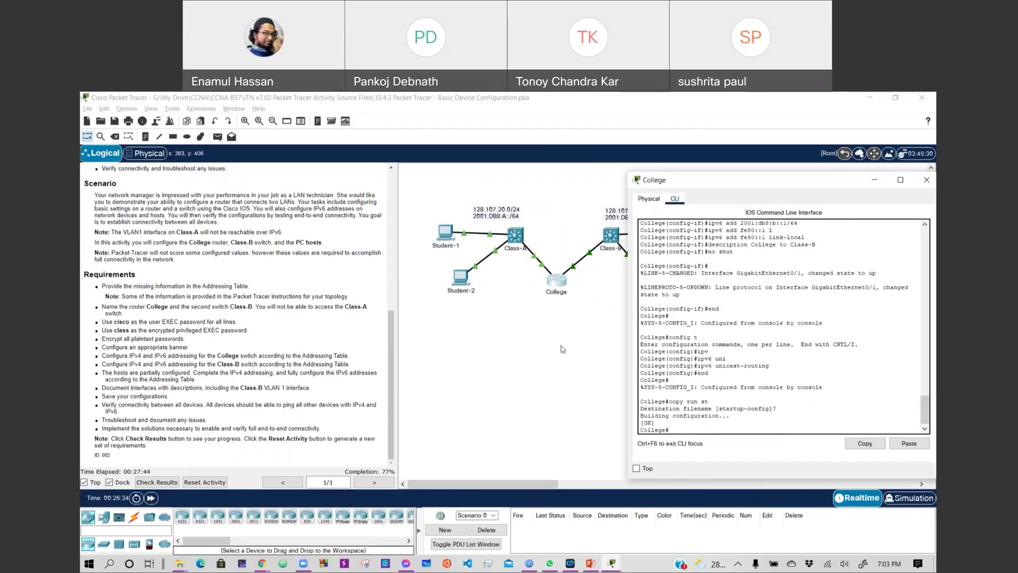
pyautogui.click(595, 241)
# Save the Class-B switch's running configuration to startup-config and close its window.
pyautogui.click(610, 235)
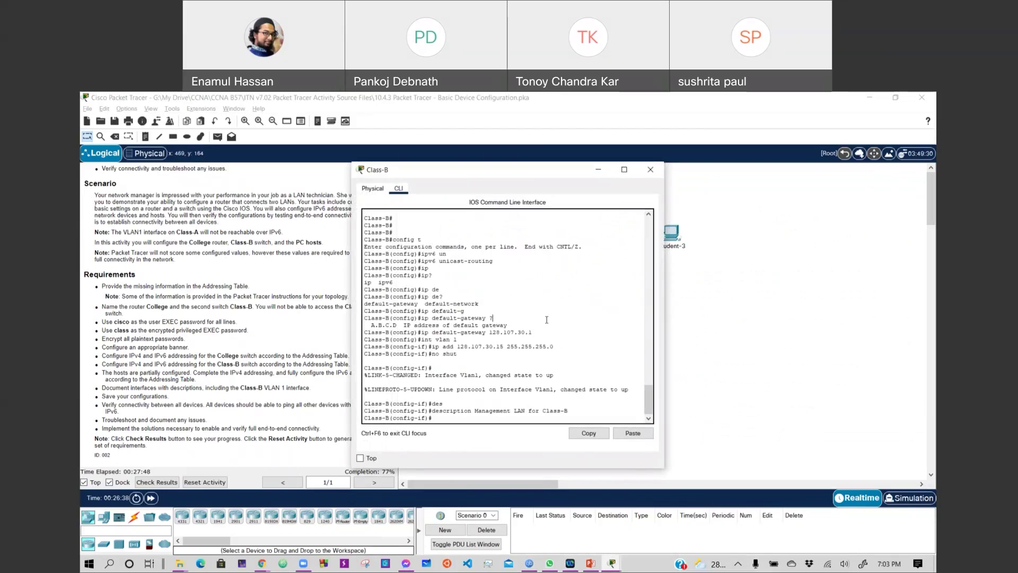
pyautogui.write('end')
pyautogui.press('Return')
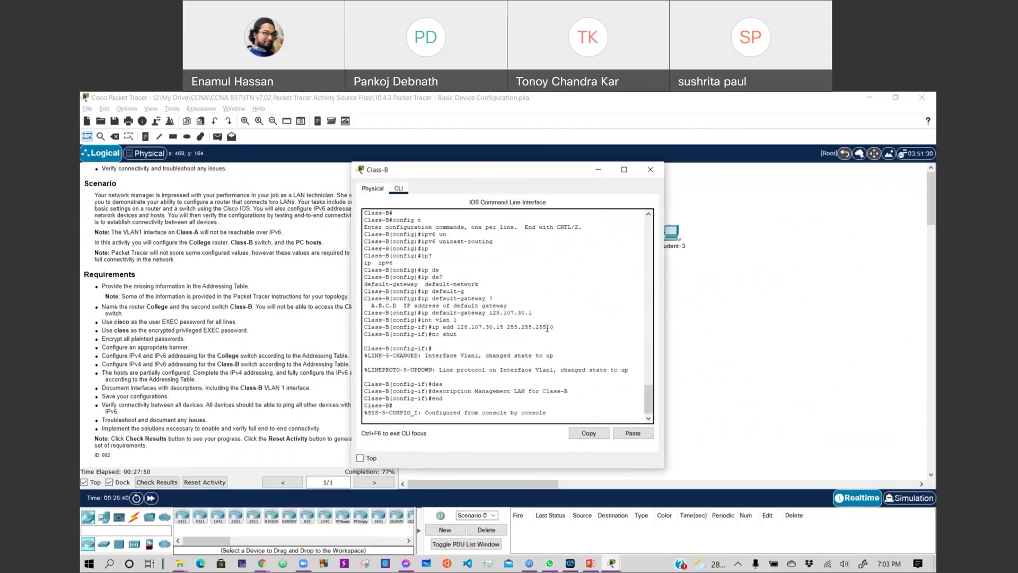
pyautogui.press('Return')
pyautogui.write('ccpy run st')
pyautogui.press('Return')
pyautogui.press('Return')
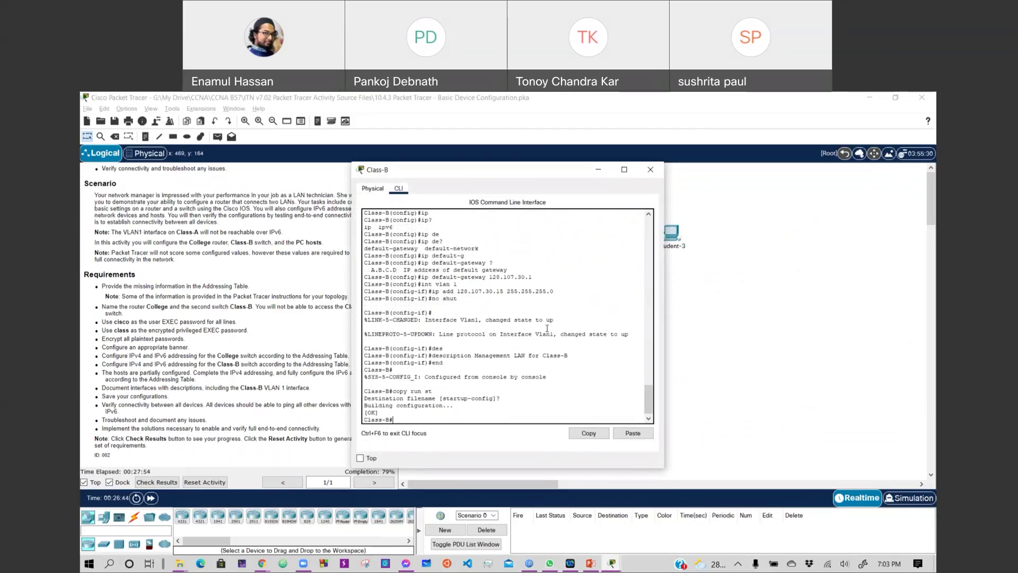
pyautogui.hotkey('alt', 'F4')
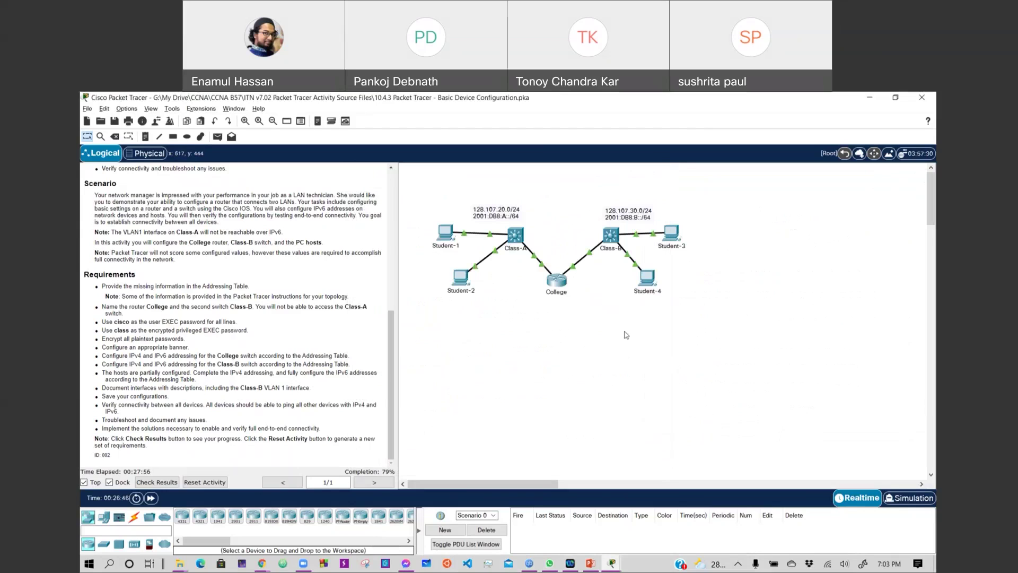
pyautogui.scroll(10, 320, 325)
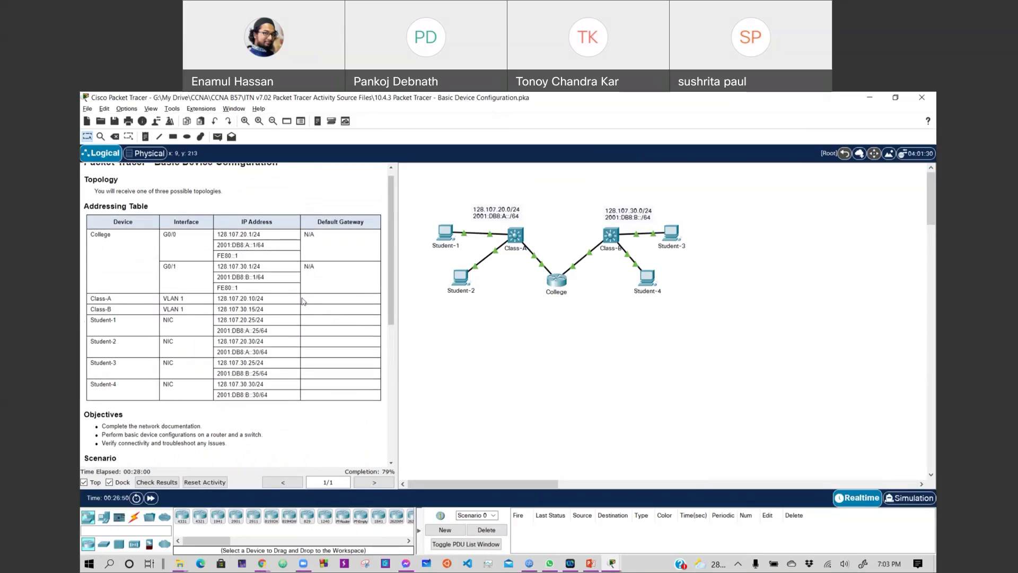
pyautogui.scroll(1, 303, 302)
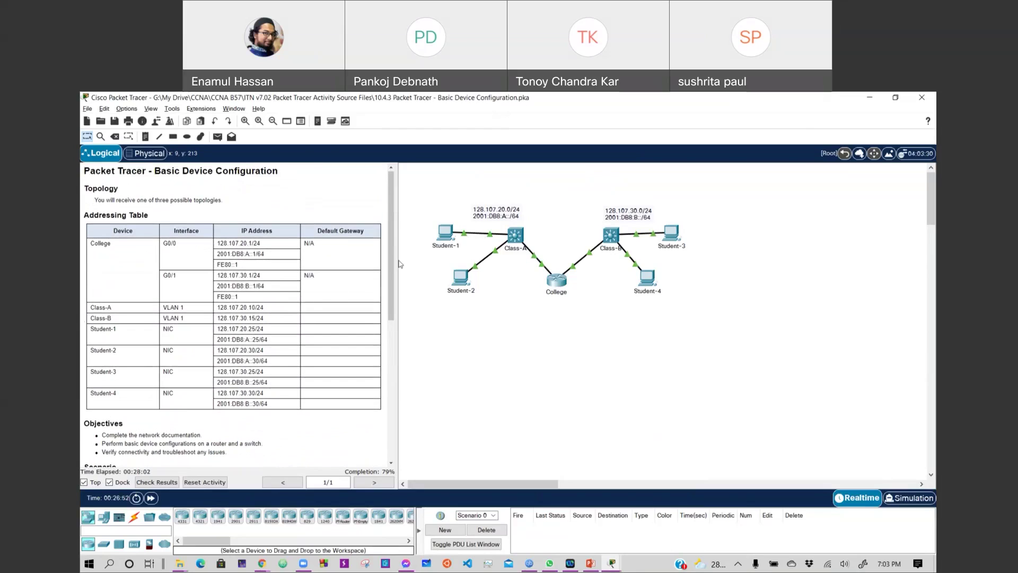
pyautogui.scroll(-10, 169, 378)
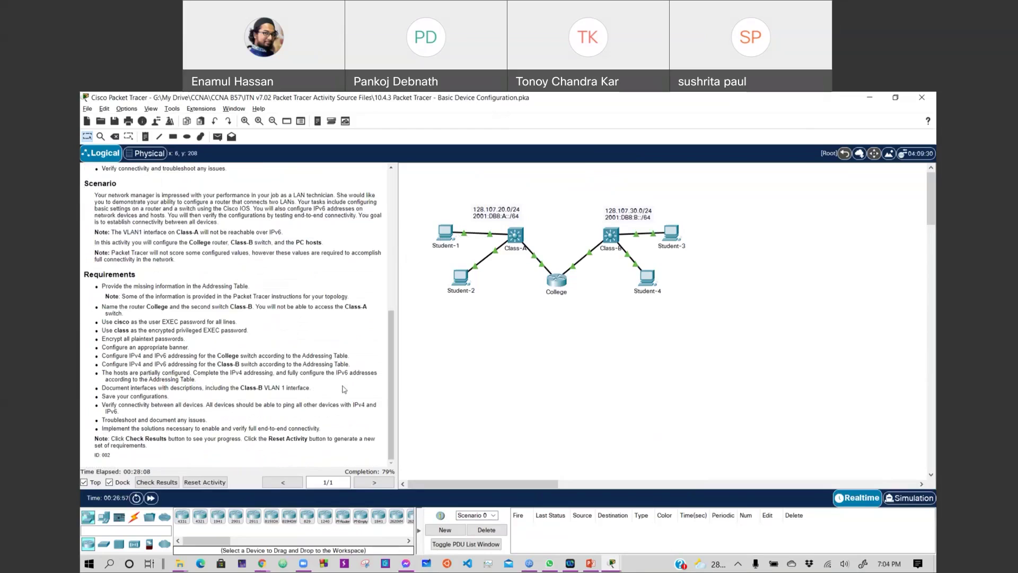
pyautogui.scroll(10, 253, 318)
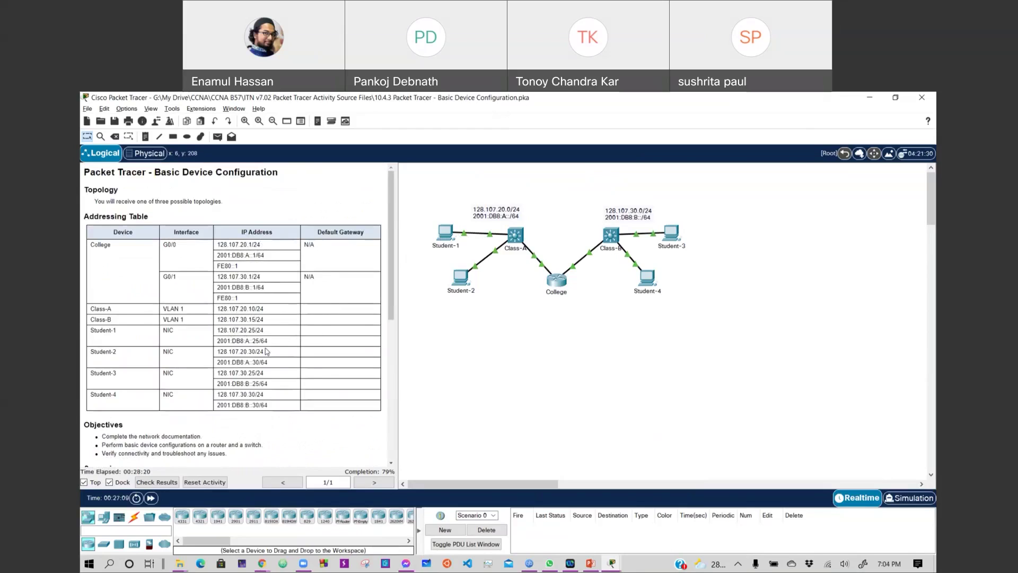
# Open Student-1's Desktop IP Configuration and position it beside the Addressing Table and topology.
pyautogui.click(447, 244)
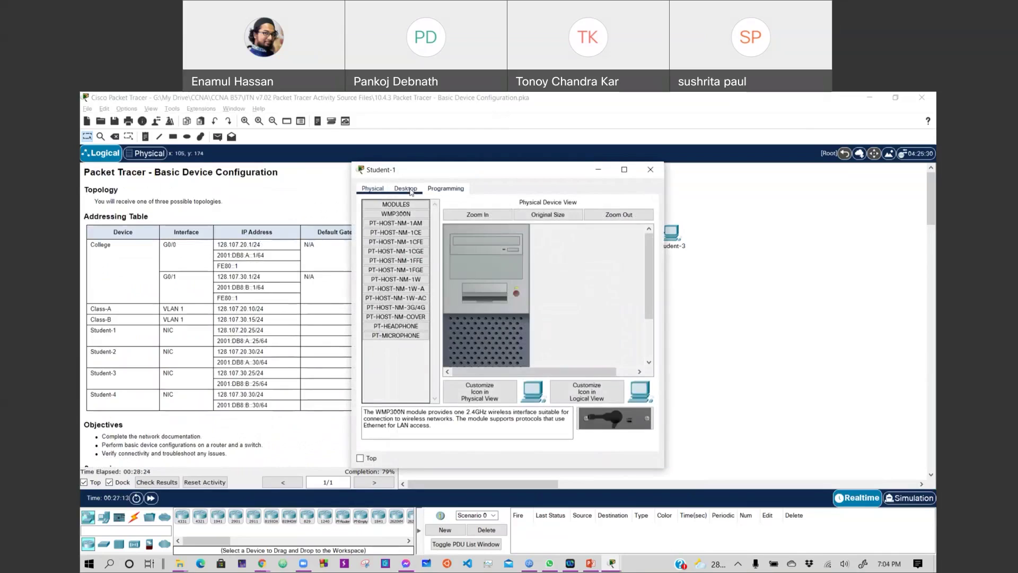
pyautogui.click(411, 190)
pyautogui.click(391, 223)
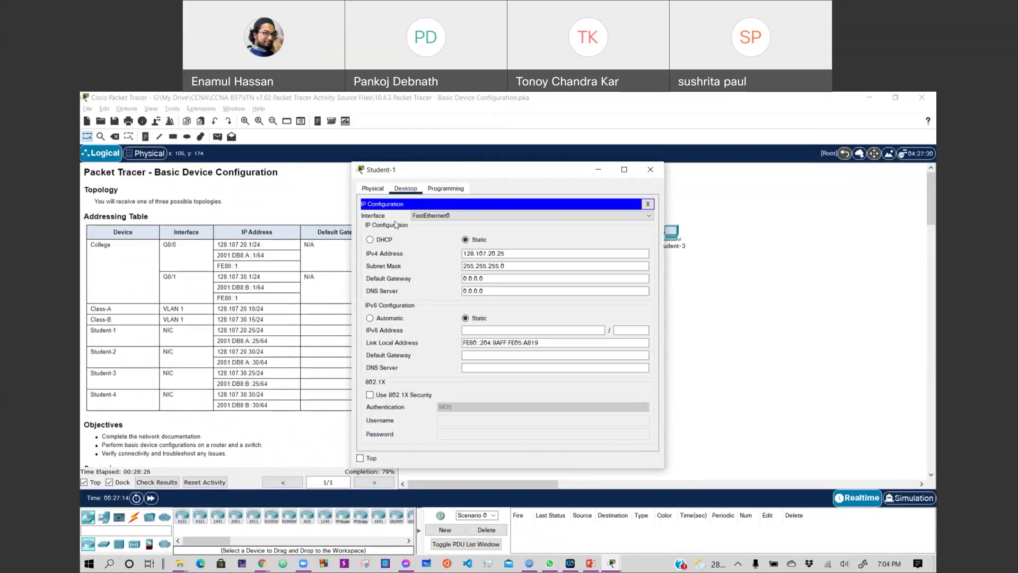
pyautogui.moveTo(479, 181); pyautogui.dragTo(529, 216)
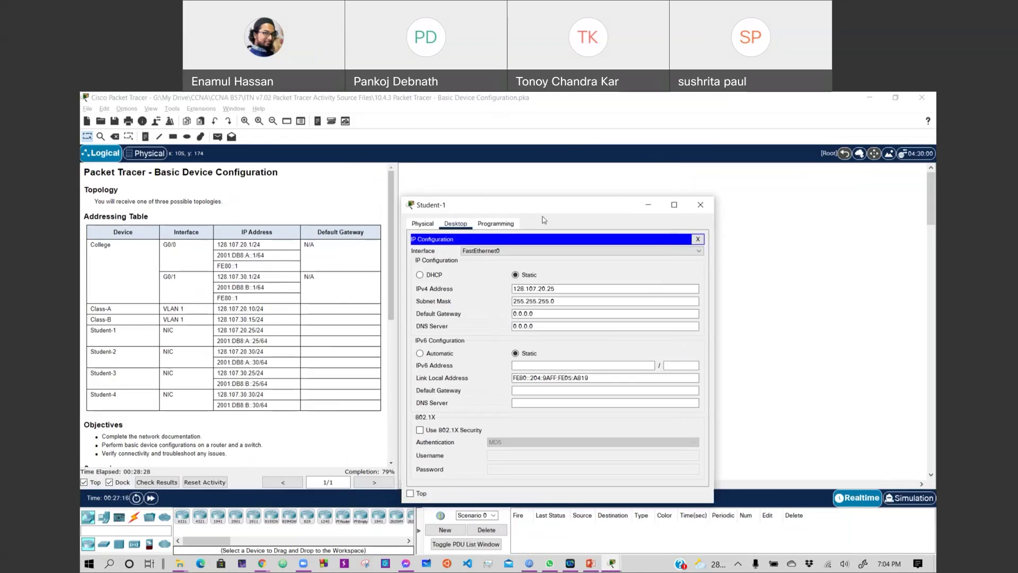
pyautogui.moveTo(544, 219); pyautogui.dragTo(645, 239)
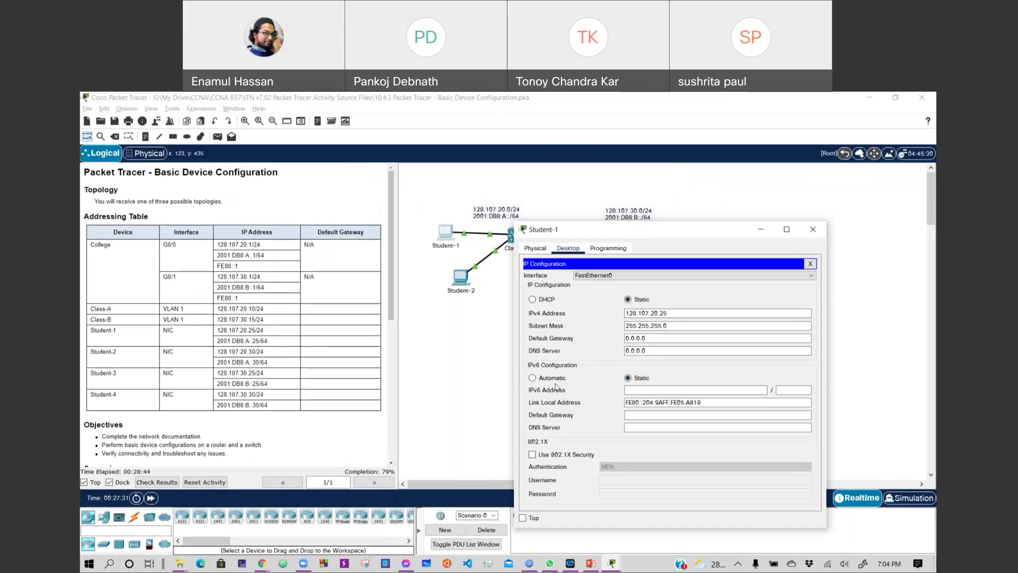
# Replace Student-1's default gateway 0.0.0.0 with 128.107.20.1.
pyautogui.moveTo(654, 336); pyautogui.dragTo(617, 337)
pyautogui.write('128.107.20.1')
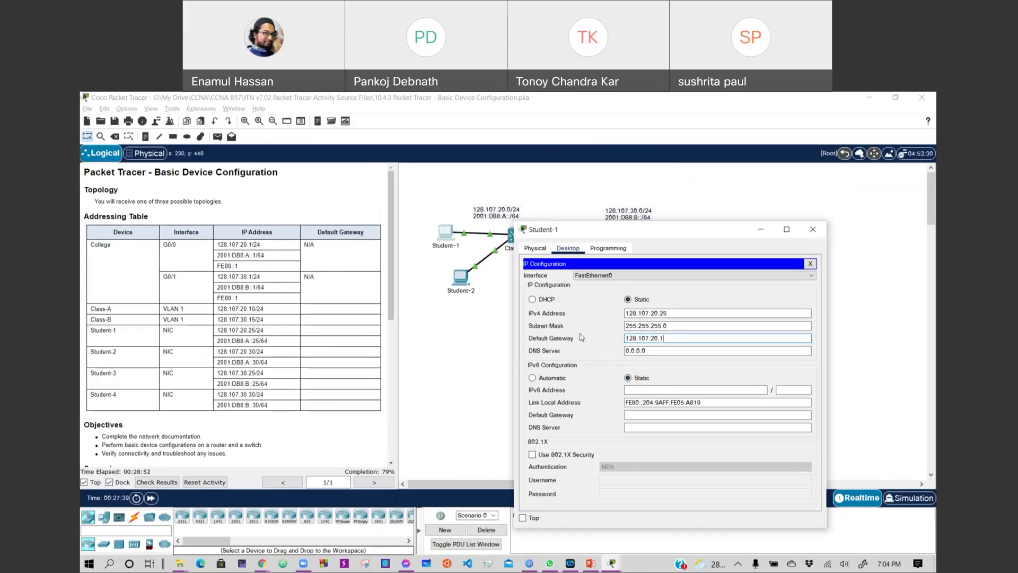
pyautogui.press('Tab')
pyautogui.click(642, 390)
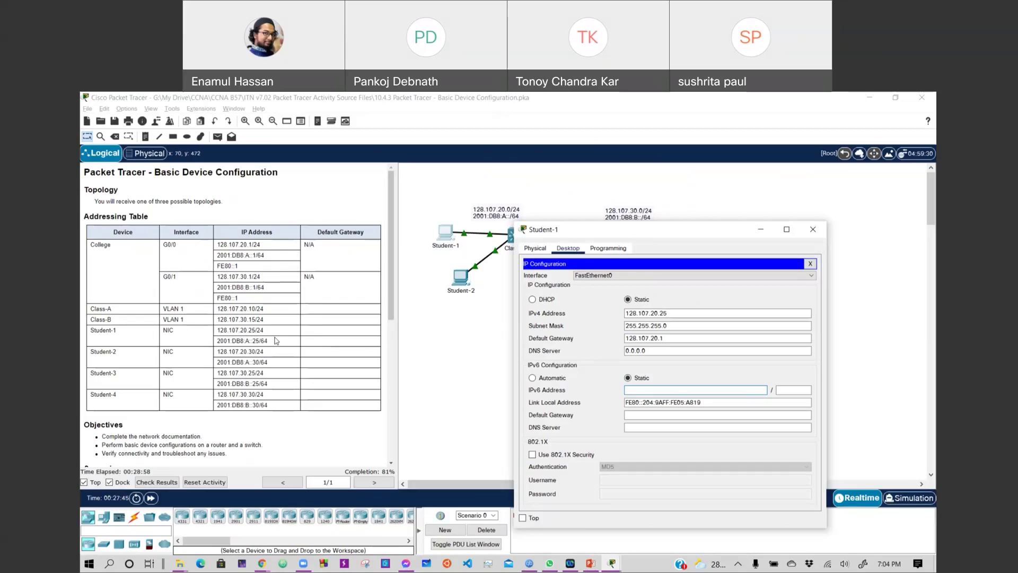
pyautogui.click(272, 342)
# Enter 2001:db8:a::25 as Student-1's IPv6 address.
pyautogui.moveTo(237, 341)
pyautogui.mouseDown()
pyautogui.moveTo(267, 342)
pyautogui.moveTo(216, 340)
pyautogui.mouseUp()
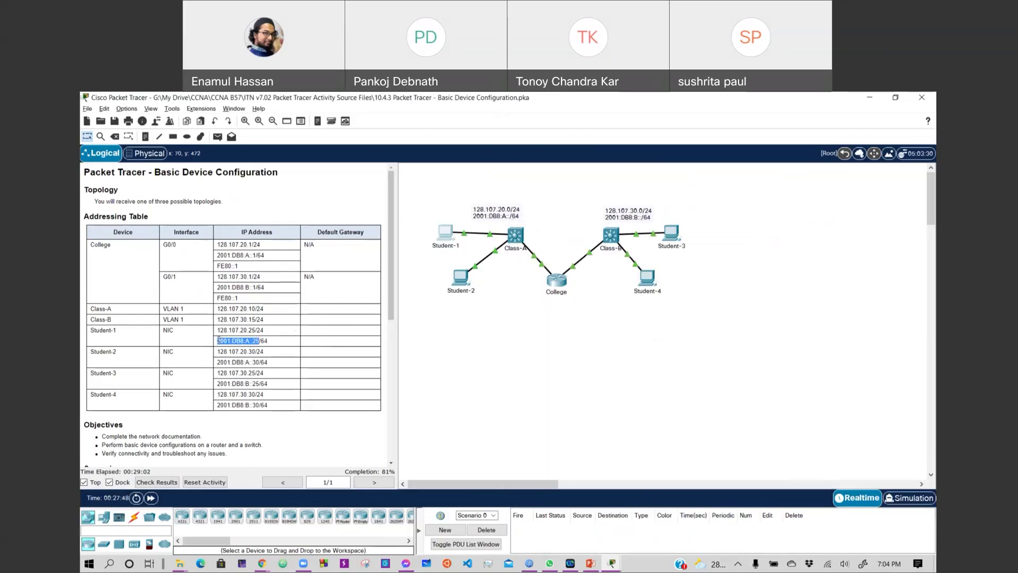
pyautogui.hotkey('alt', 'Tab')
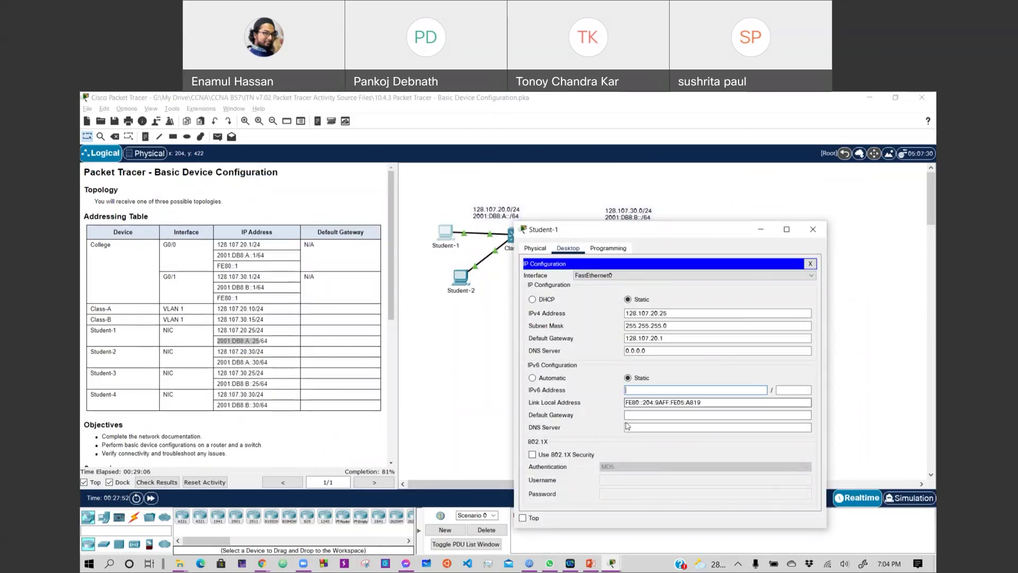
pyautogui.click(646, 389)
pyautogui.rightClick(646, 389)
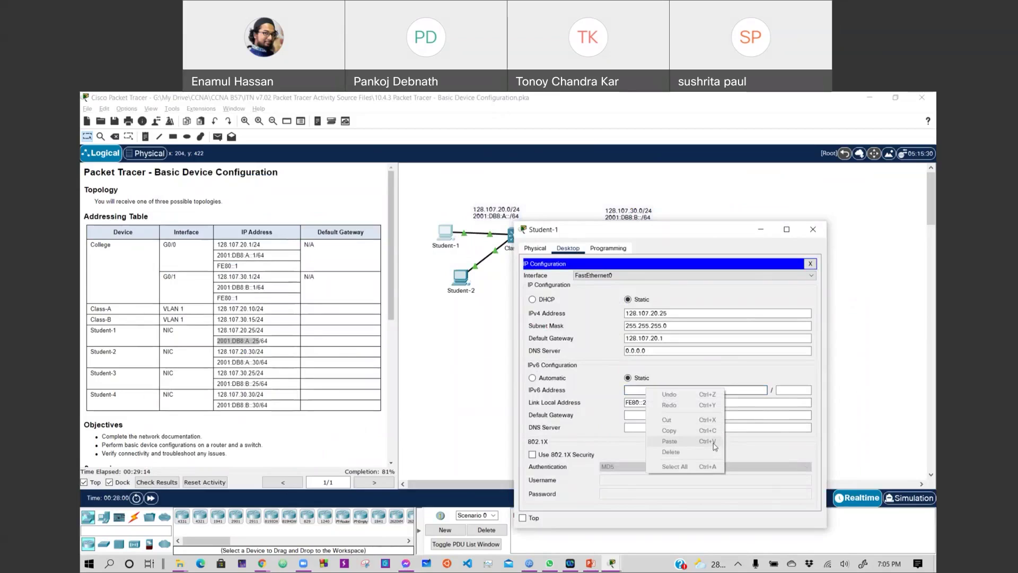
pyautogui.click(738, 395)
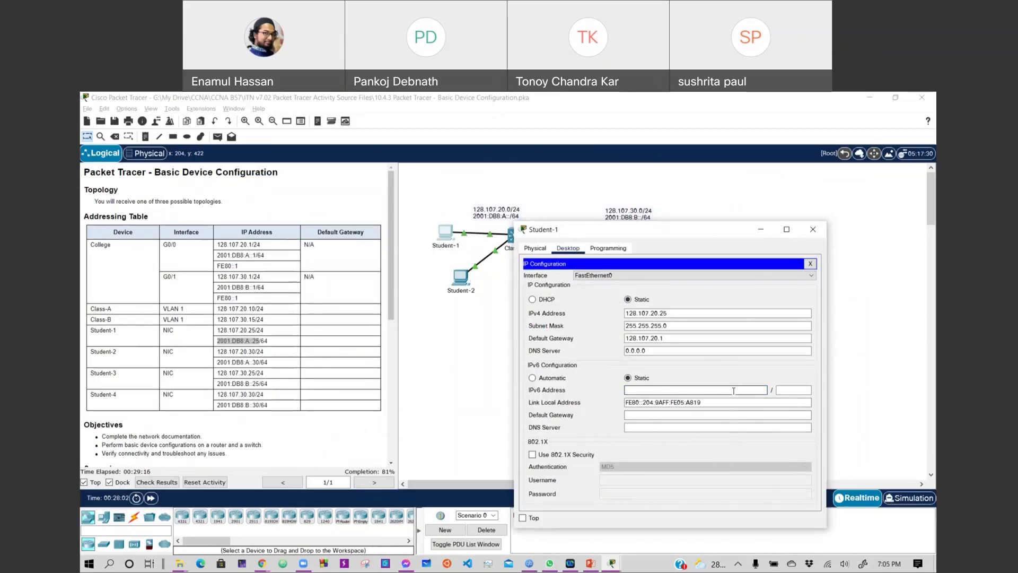
pyautogui.click(255, 340)
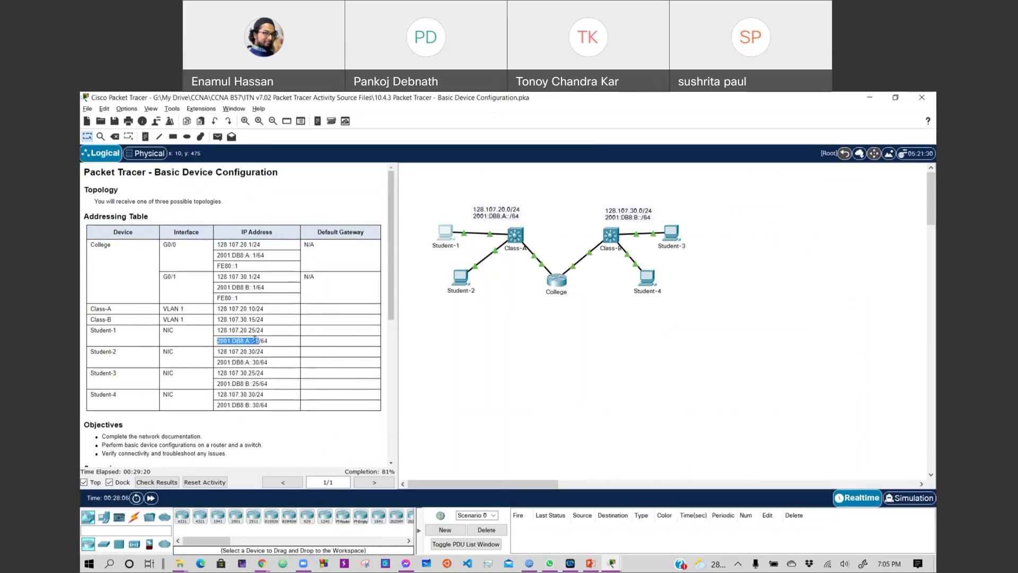
pyautogui.hotkey('alt', 'Tab')
pyautogui.click(642, 391)
pyautogui.click(641, 392)
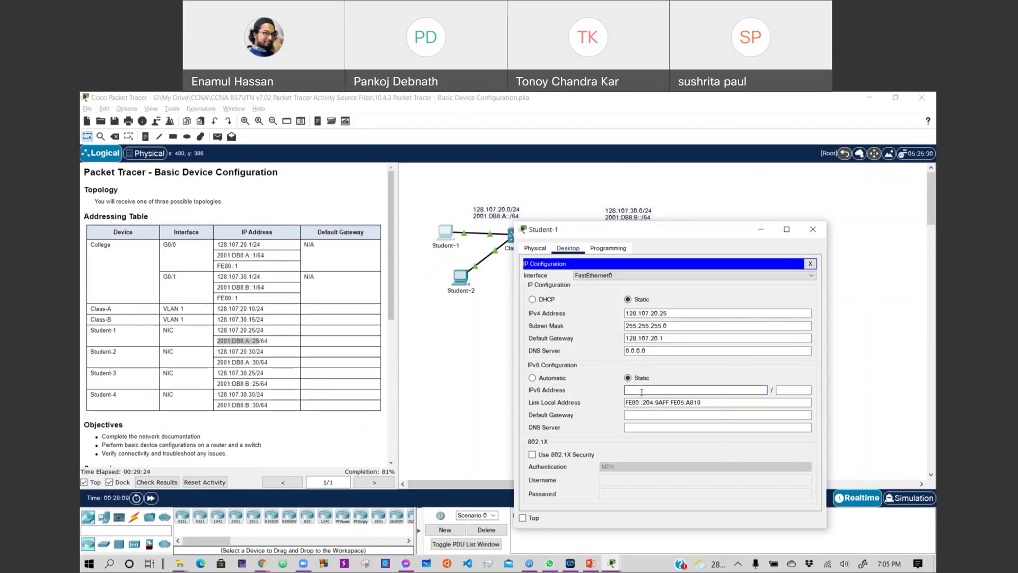
pyautogui.rightClick(642, 393)
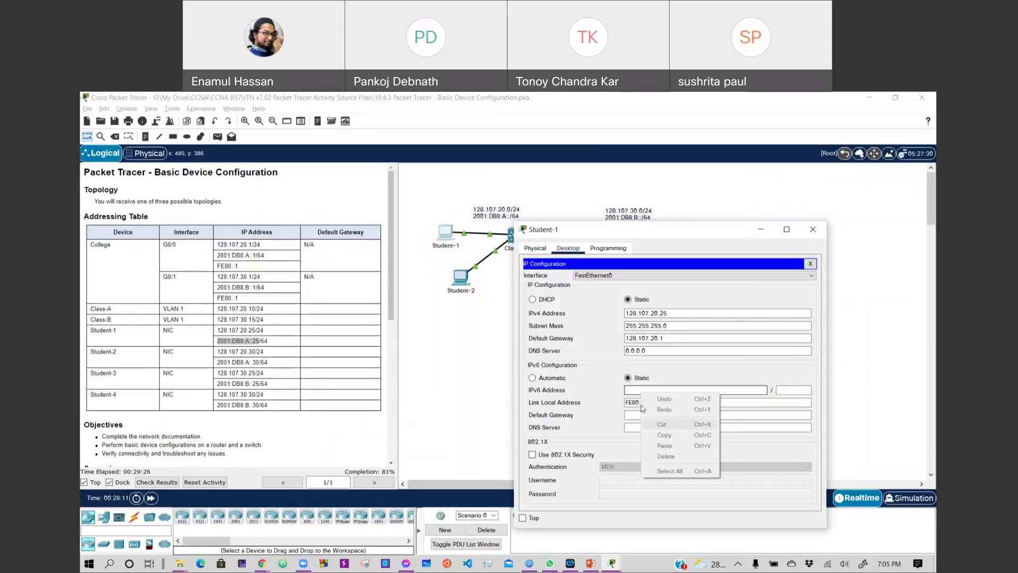
pyautogui.click(636, 393)
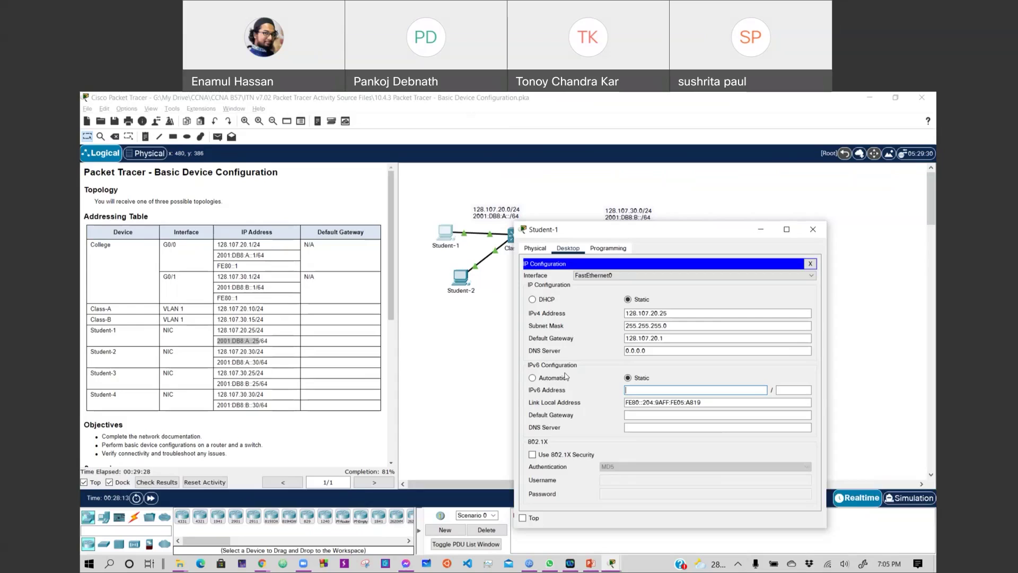
pyautogui.write('2001:db8:a::25')
# Set the IPv6 prefix length to 64 and recheck the address.
pyautogui.press('Tab')
pyautogui.write('6')
pyautogui.press('Tab')
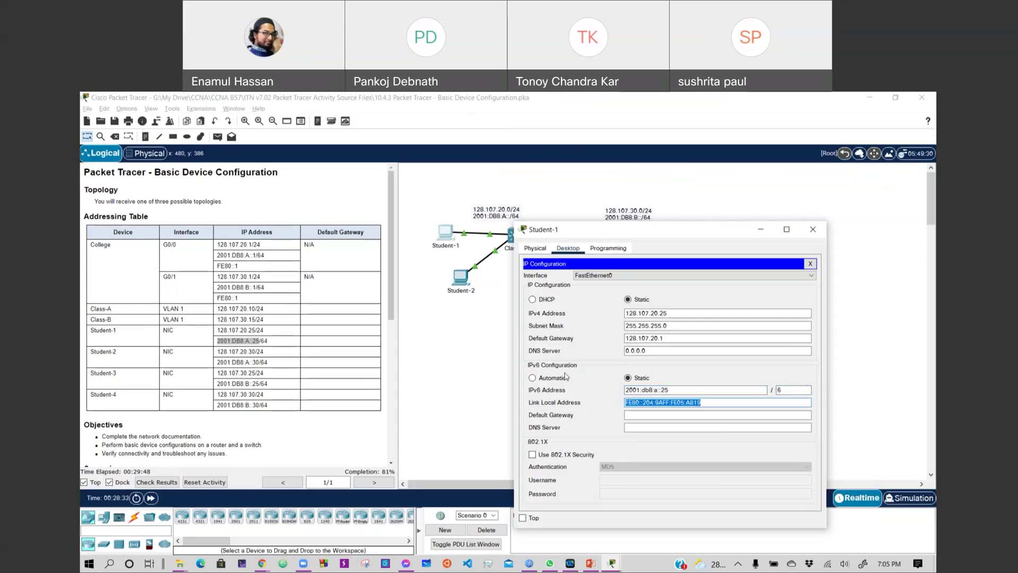
pyautogui.click(784, 390)
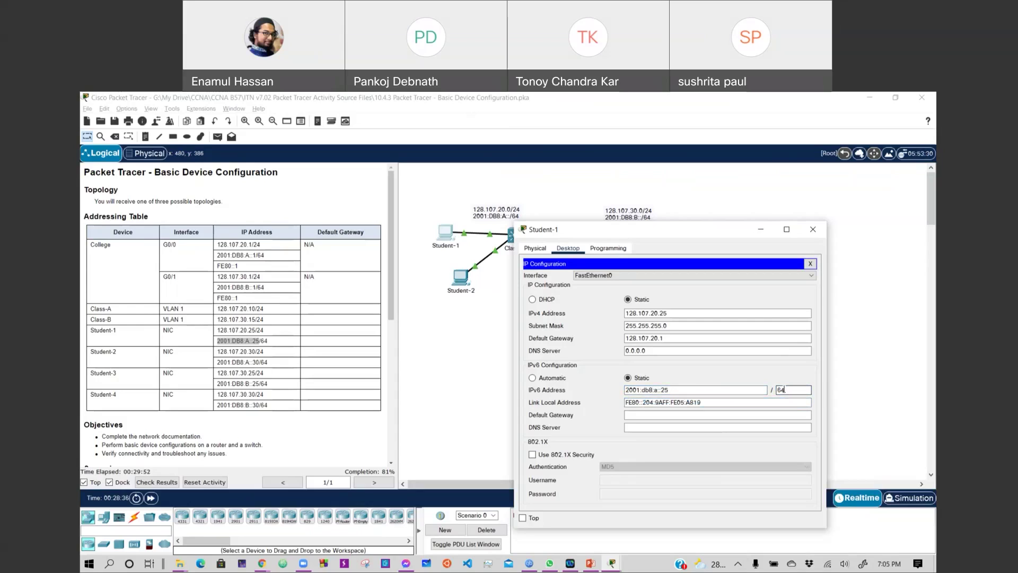
pyautogui.press('Tab')
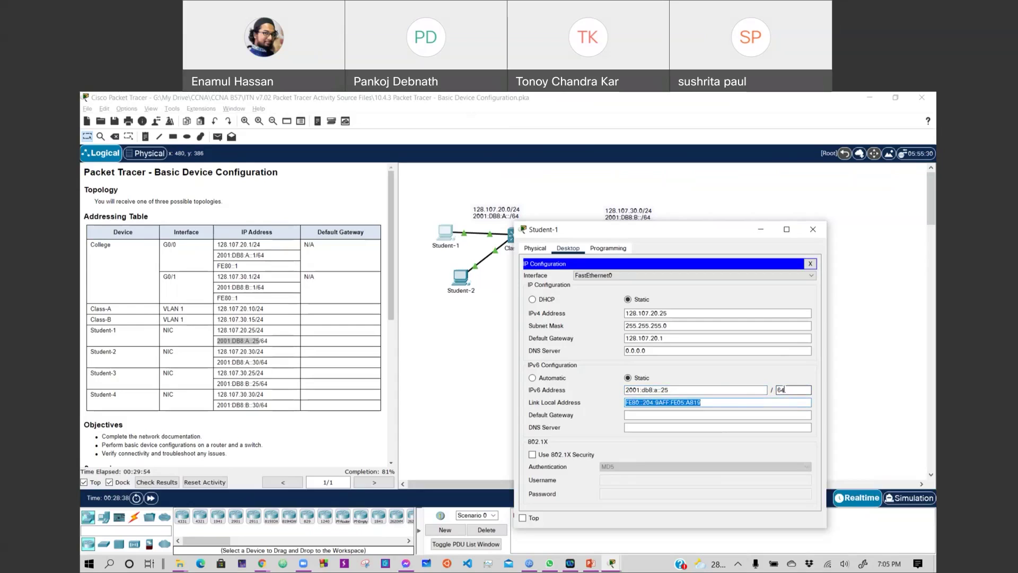
pyautogui.click(682, 392)
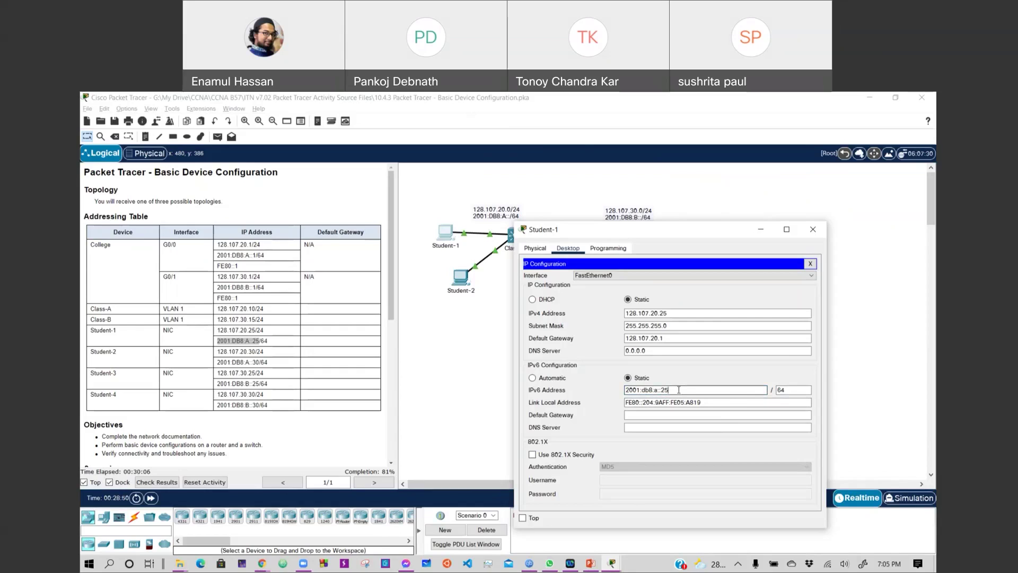
pyautogui.click(729, 402)
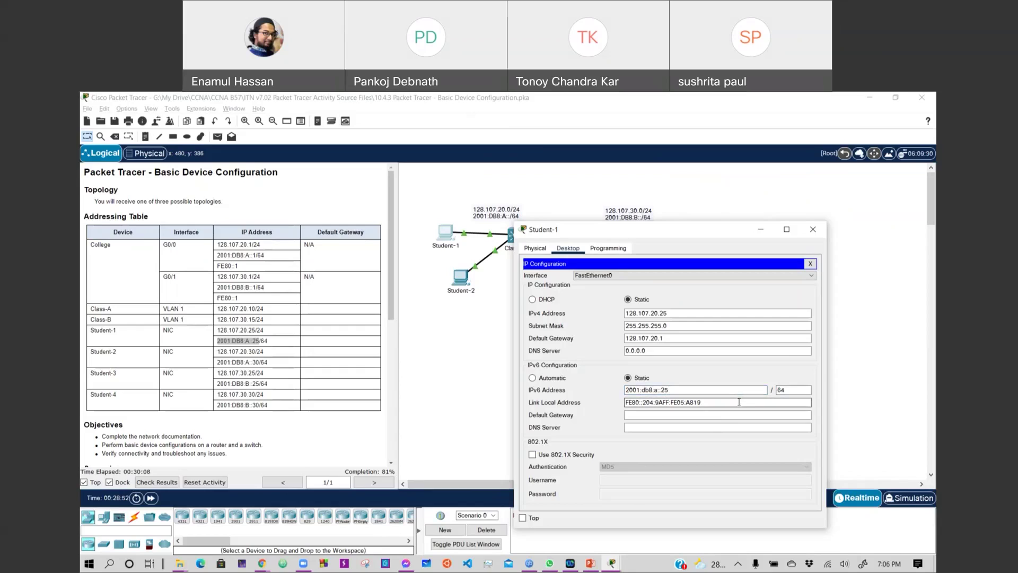
# Change the link-local address suffix after FE80:: to 2.
pyautogui.moveTo(737, 401); pyautogui.dragTo(626, 403)
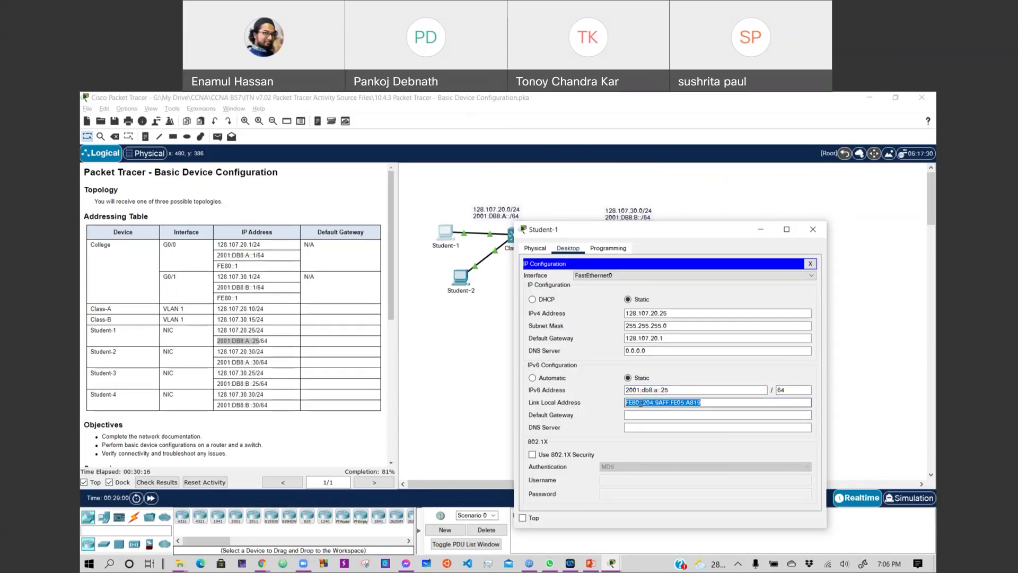
pyautogui.click(643, 403)
pyautogui.moveTo(643, 403); pyautogui.dragTo(714, 402)
pyautogui.write('2')
# Set Student-1's IPv6 default gateway to FE80::1.
pyautogui.click(690, 414)
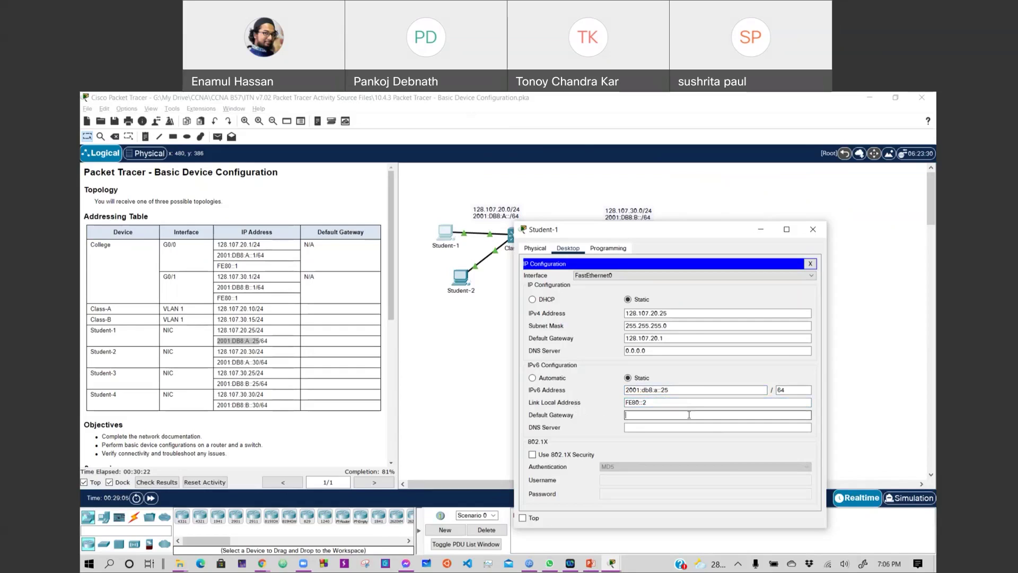
pyautogui.moveTo(653, 403); pyautogui.dragTo(619, 406)
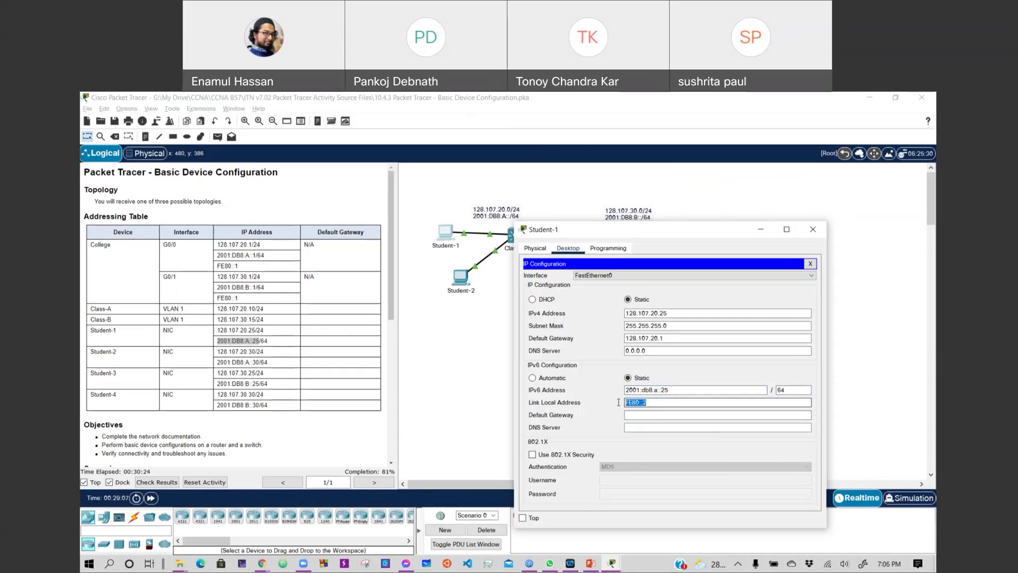
pyautogui.hotkey('ctrl', 'c')
pyautogui.click(632, 418)
pyautogui.hotkey('ctrl', 'v')
pyautogui.press('BackSpace')
pyautogui.write('1')
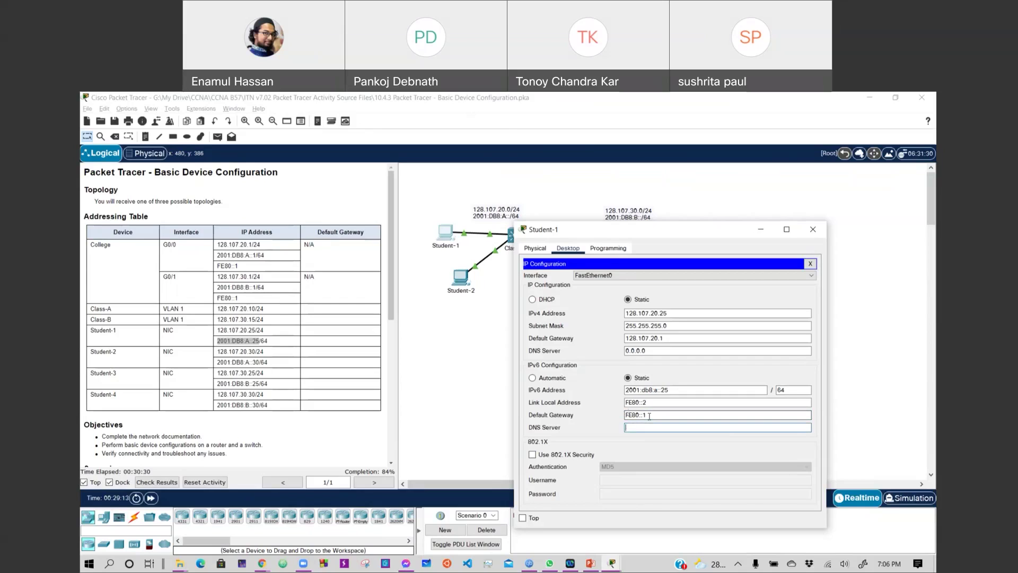
pyautogui.click(627, 414)
# Correct the link-local address to FE80::25 and close Student-1's window.
pyautogui.click(663, 402)
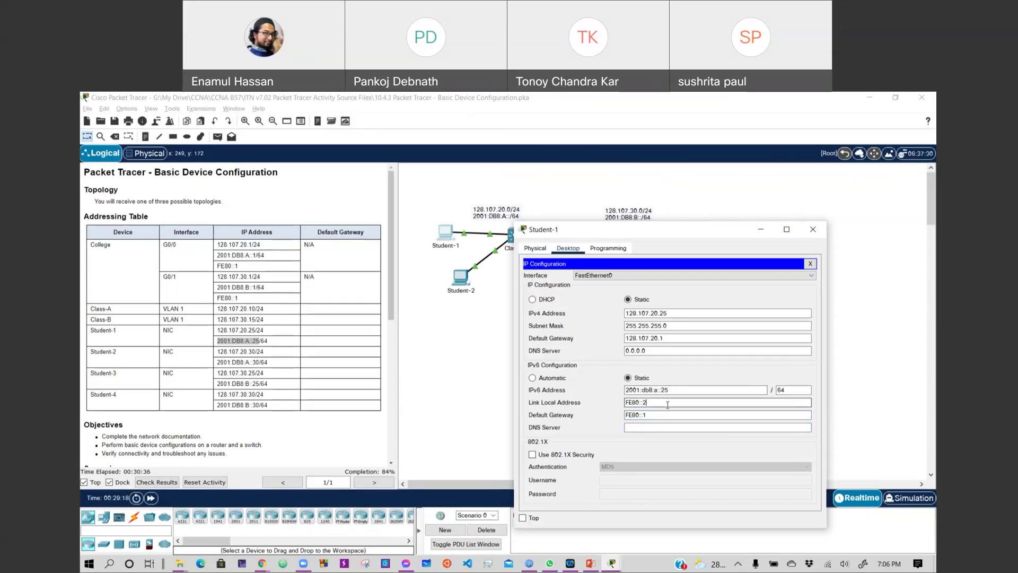
pyautogui.write('5')
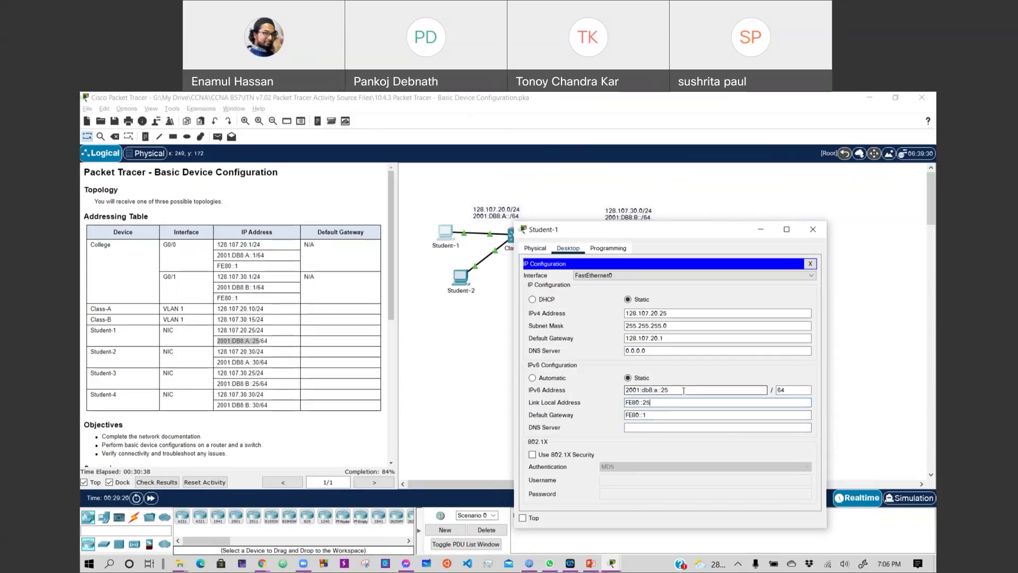
pyautogui.click(683, 391)
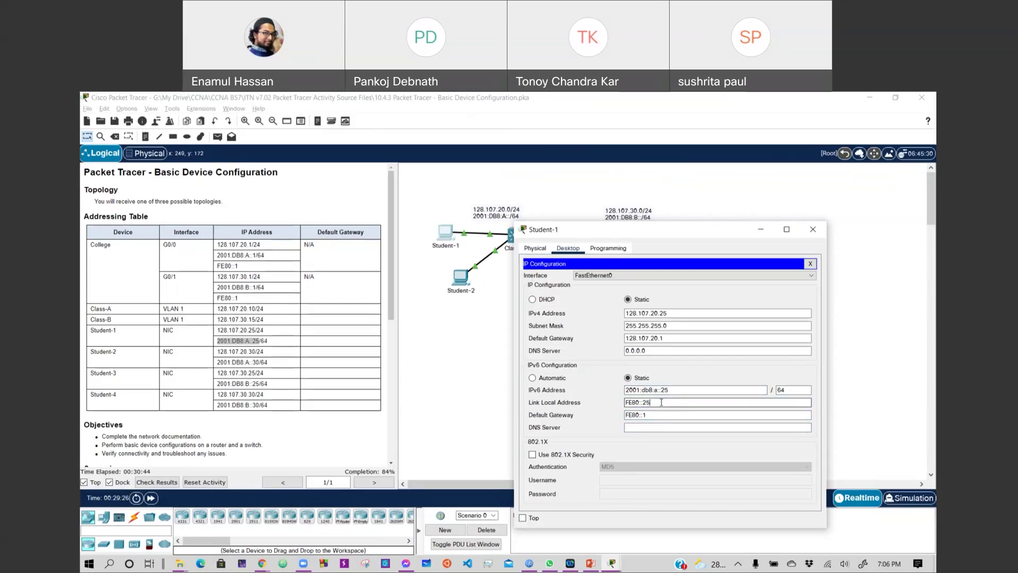
pyautogui.click(662, 402)
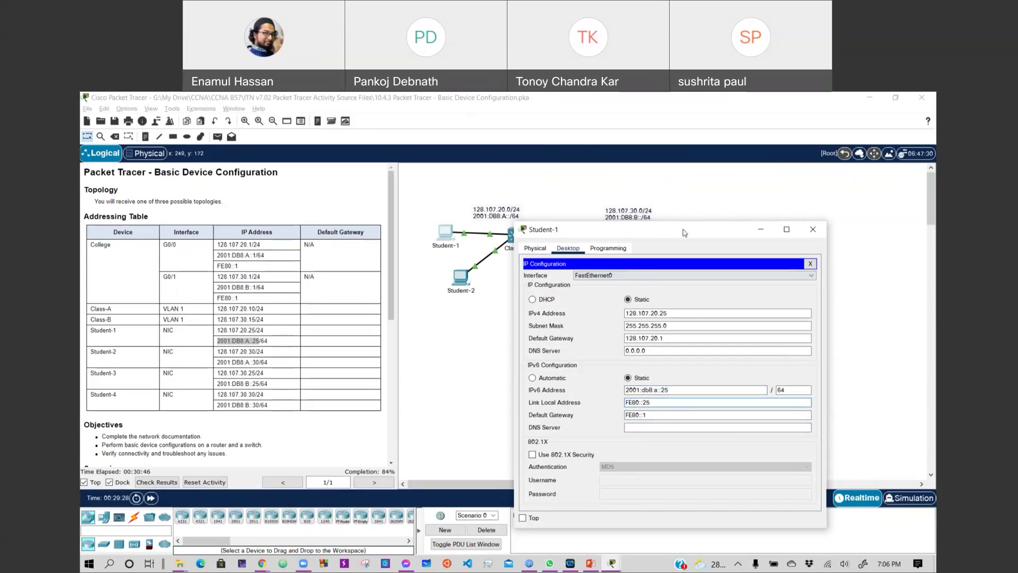
pyautogui.click(753, 173)
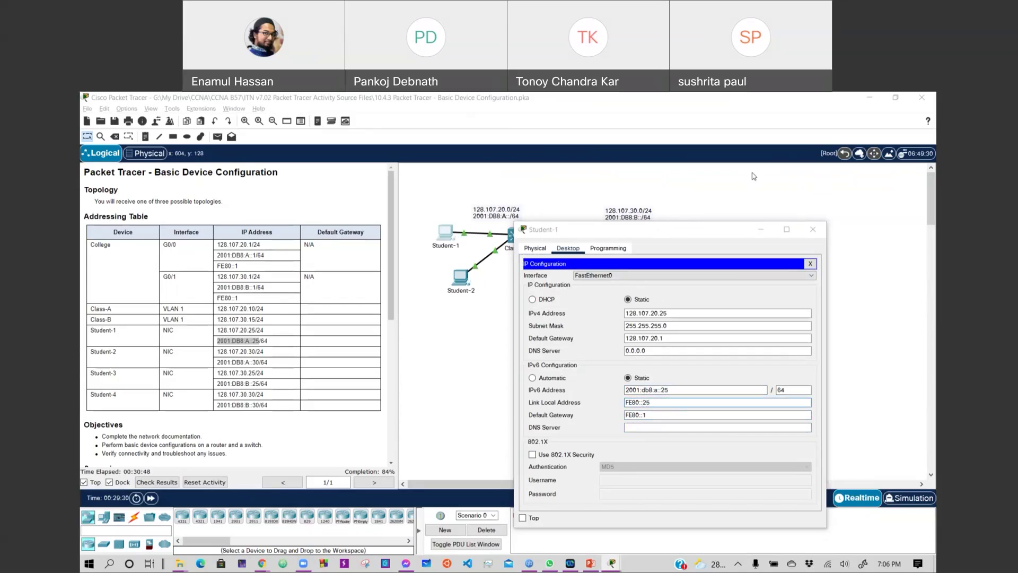
pyautogui.click(813, 230)
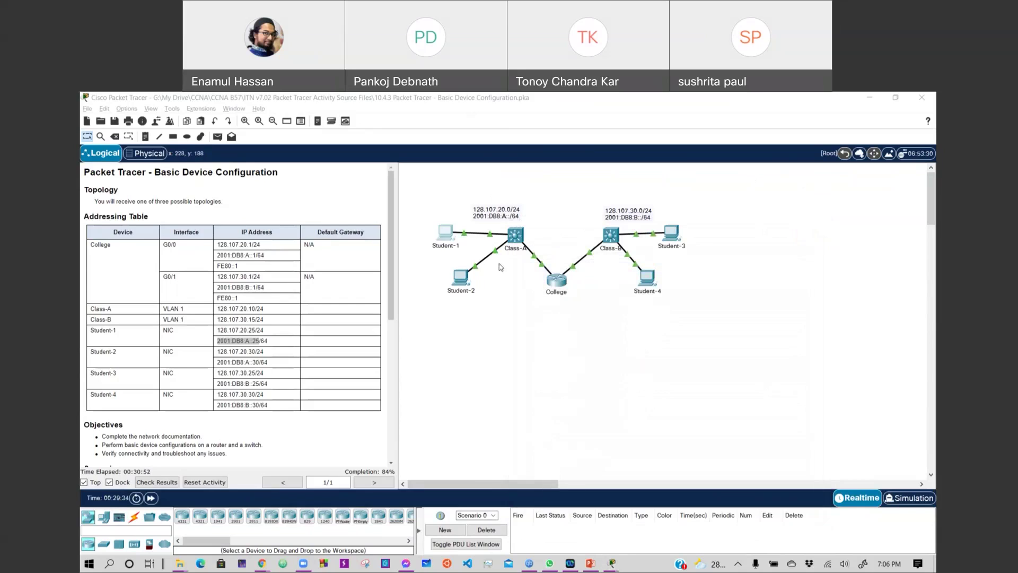
# Set Student-2's IPv4 default gateway to 128.107.20.1.
pyautogui.click(462, 283)
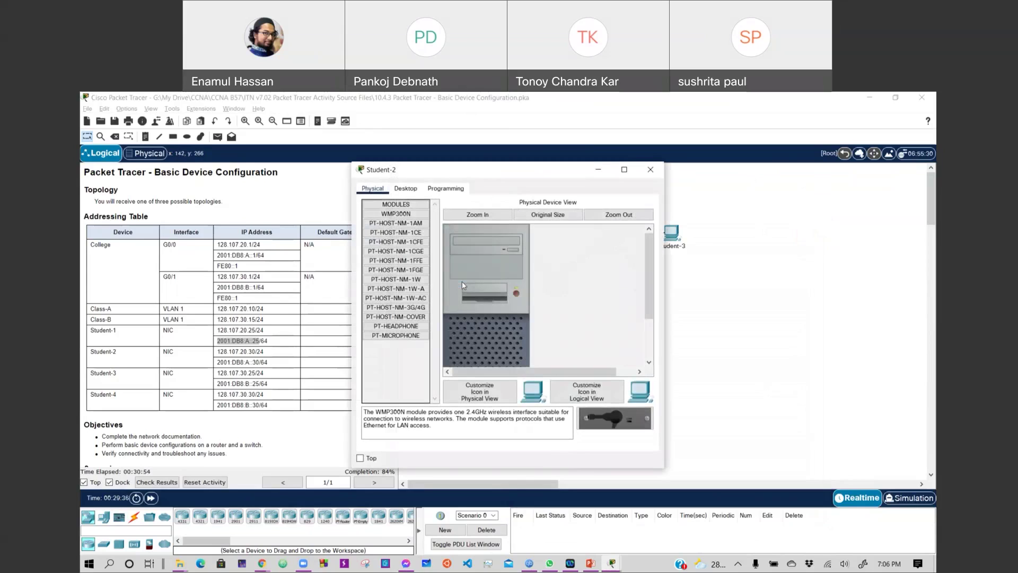
pyautogui.click(406, 190)
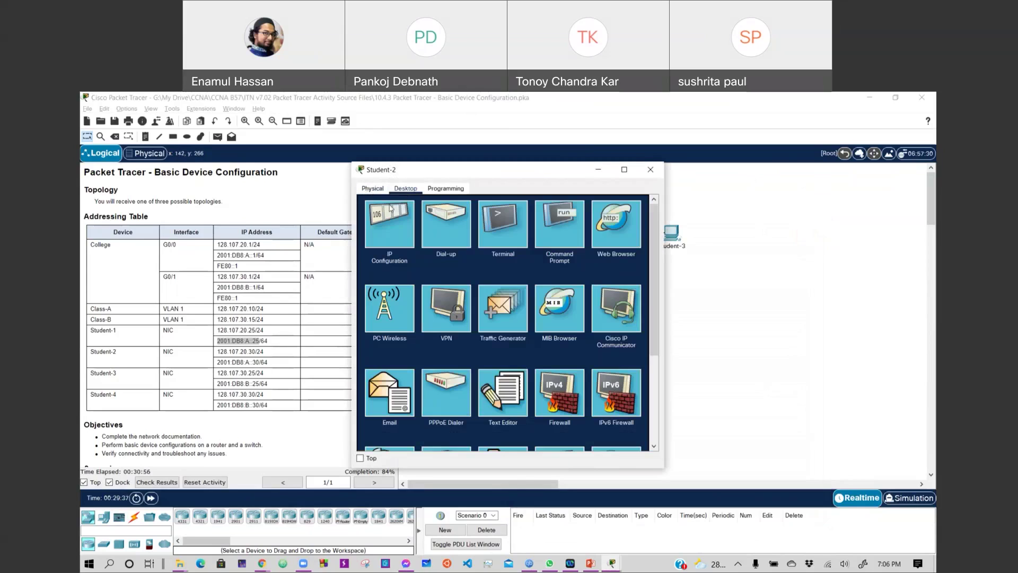
pyautogui.click(382, 225)
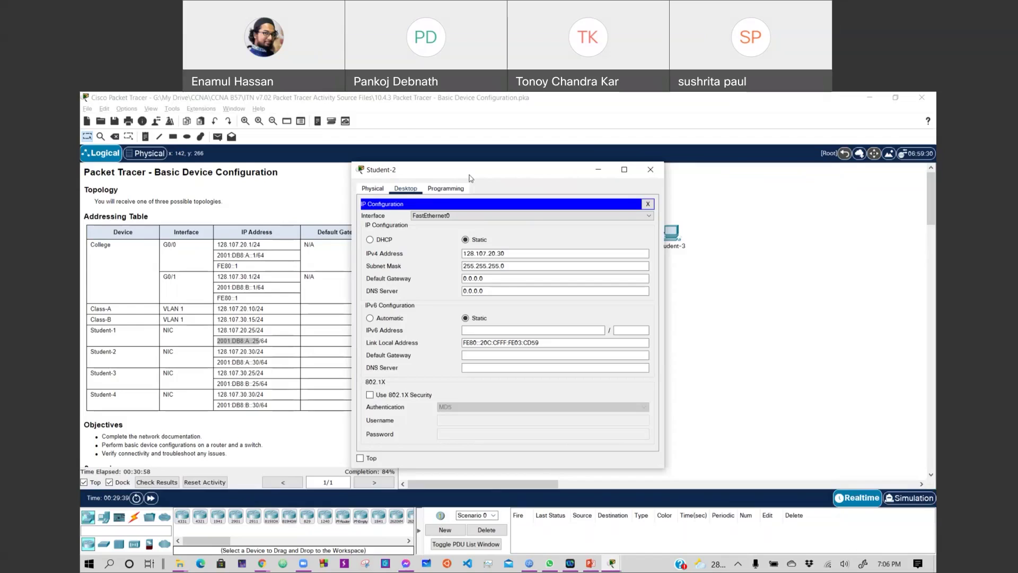
pyautogui.moveTo(499, 278); pyautogui.dragTo(460, 278)
pyautogui.write('128.107.20.1')
# Give Student-2 IPv6 2001:db8:a::30/64, link-local fe80::3 and IPv6 gateway fe80::1.
pyautogui.click(479, 331)
pyautogui.write('2001')
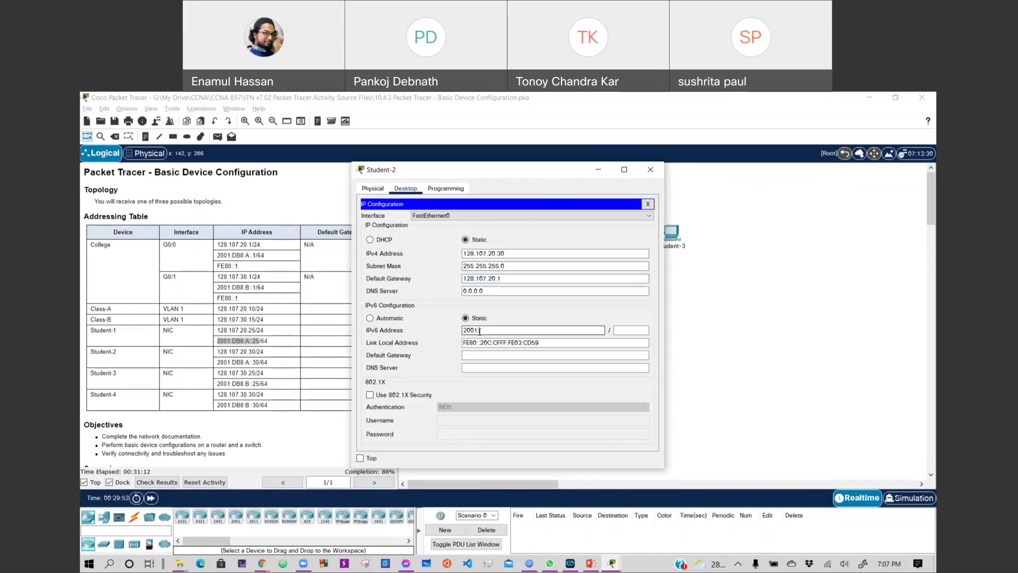
pyautogui.write(':db8:a::30')
pyautogui.press('Tab')
pyautogui.write('64')
pyautogui.press('Tab')
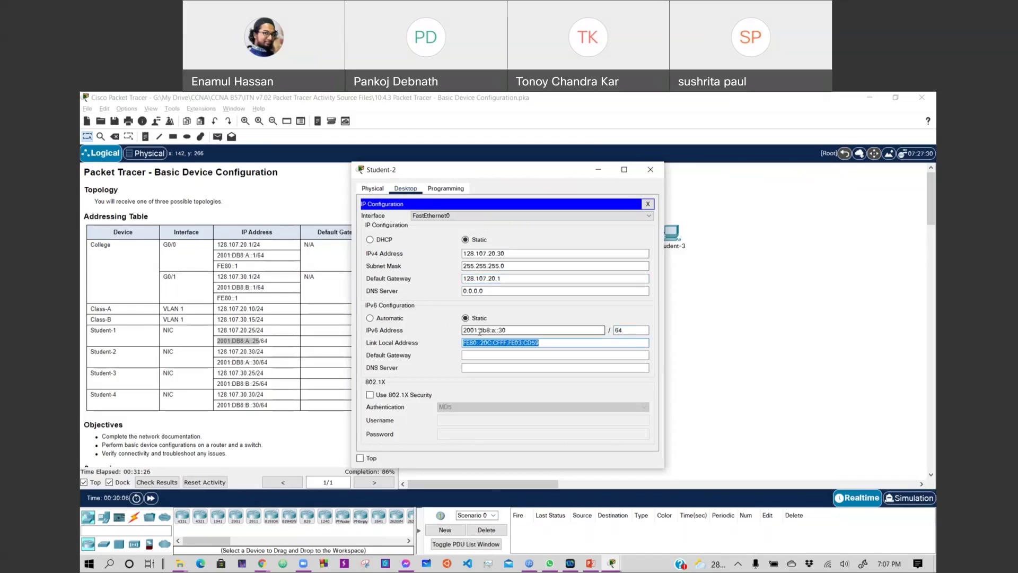
pyautogui.write('fe')
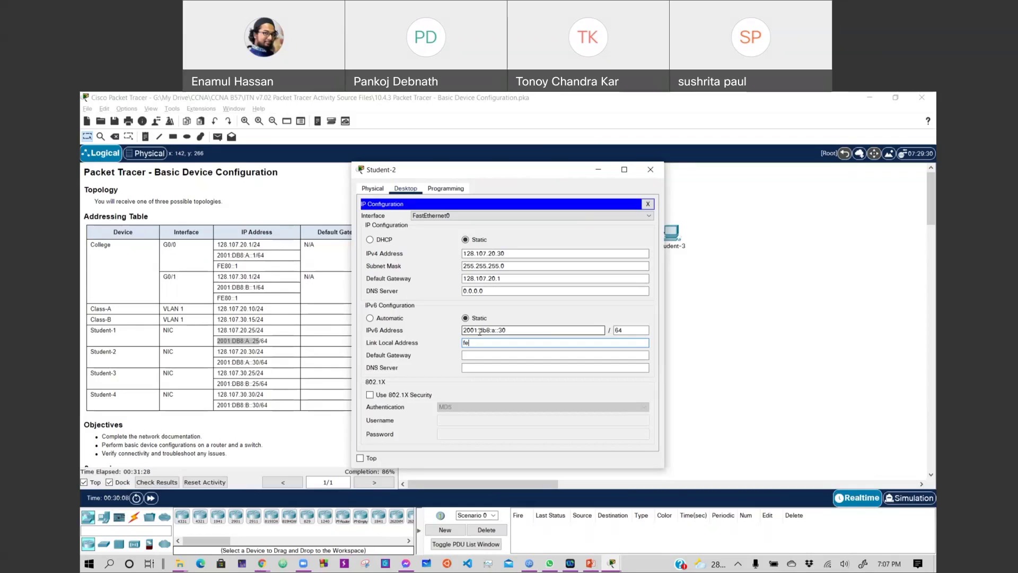
pyautogui.write('80::3')
pyautogui.press('Tab')
pyautogui.write('fe80::1')
pyautogui.press('Tab')
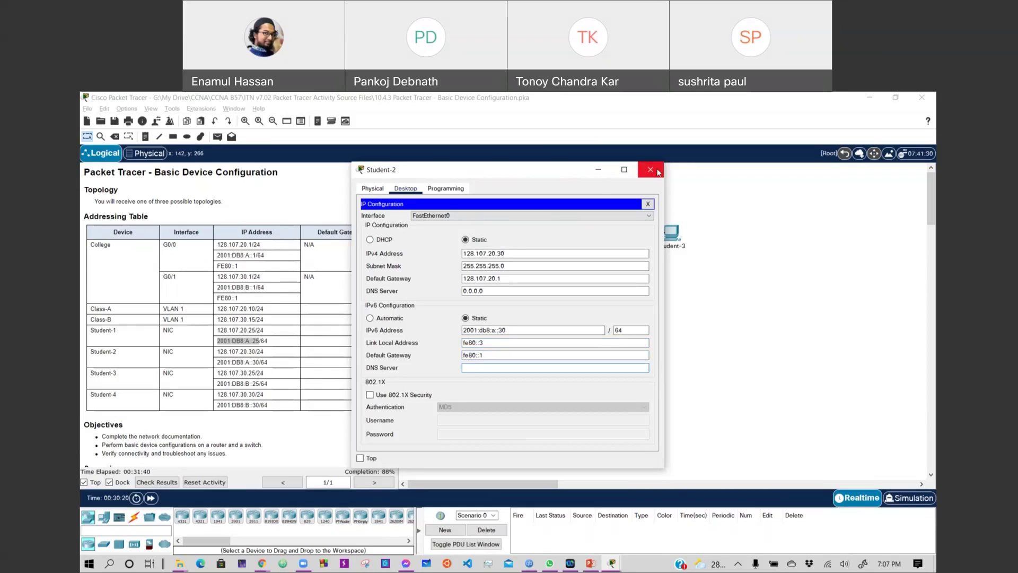
pyautogui.click(651, 169)
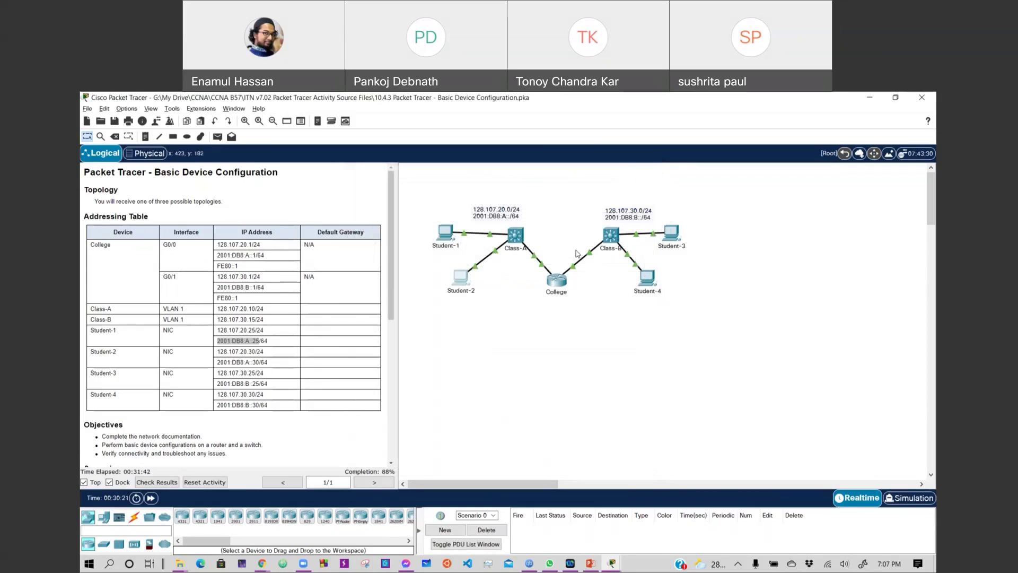
# Set Student-3's IPv4 default gateway to 128.107.30.1.
pyautogui.click(671, 233)
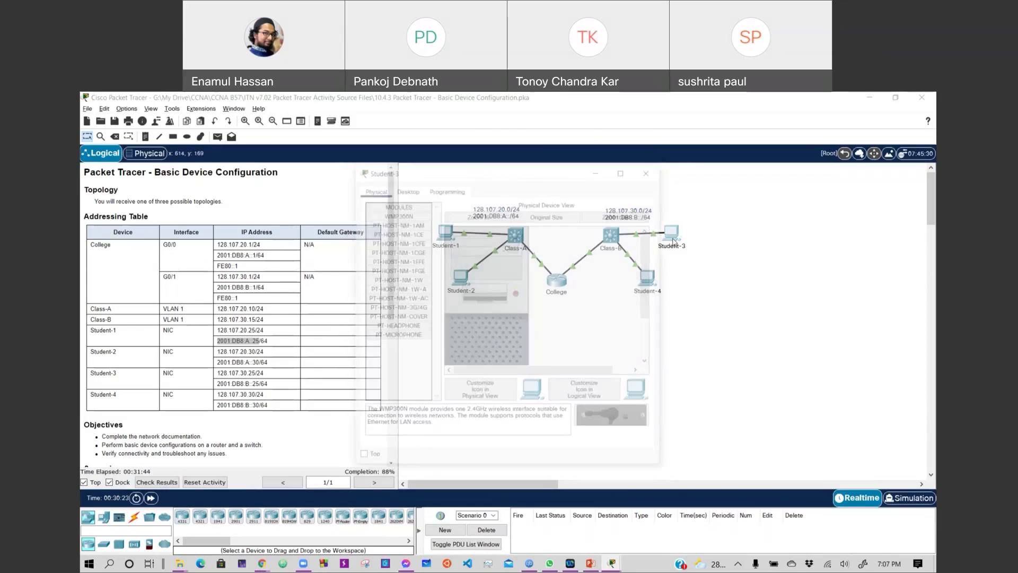
pyautogui.click(405, 188)
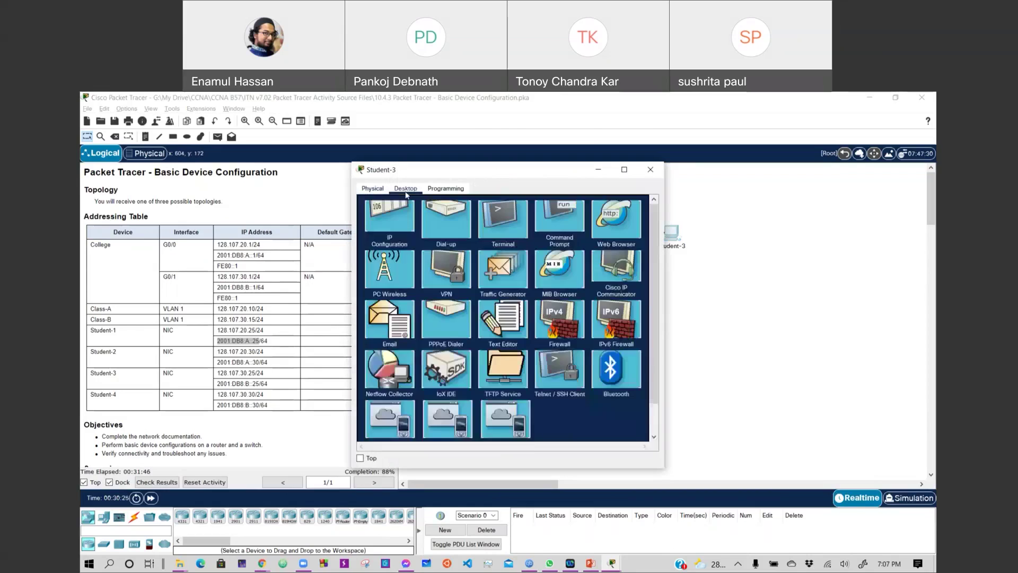
pyautogui.click(393, 225)
pyautogui.press('Tab')
pyautogui.write('128')
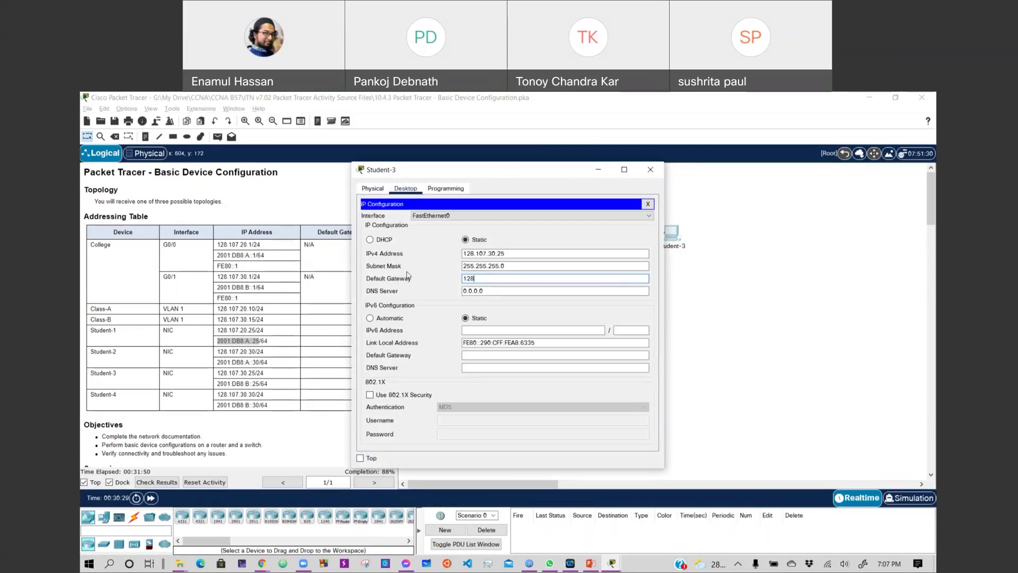
pyautogui.write('.107.30.1')
pyautogui.press('Tab')
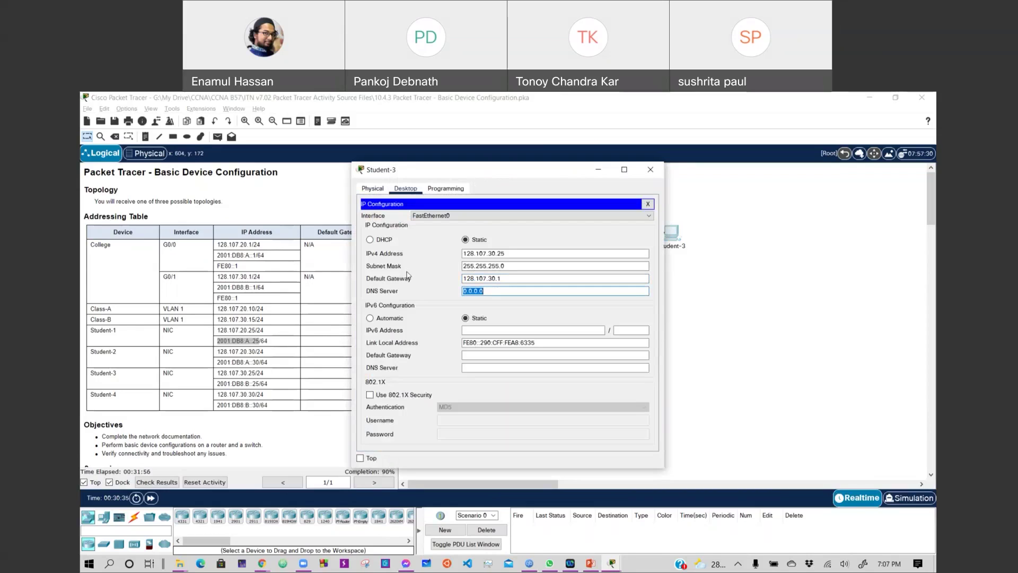
# Enter IPv6 address 2001:db8:b::25 with prefix 64 and close Student-3's window.
pyautogui.click(475, 329)
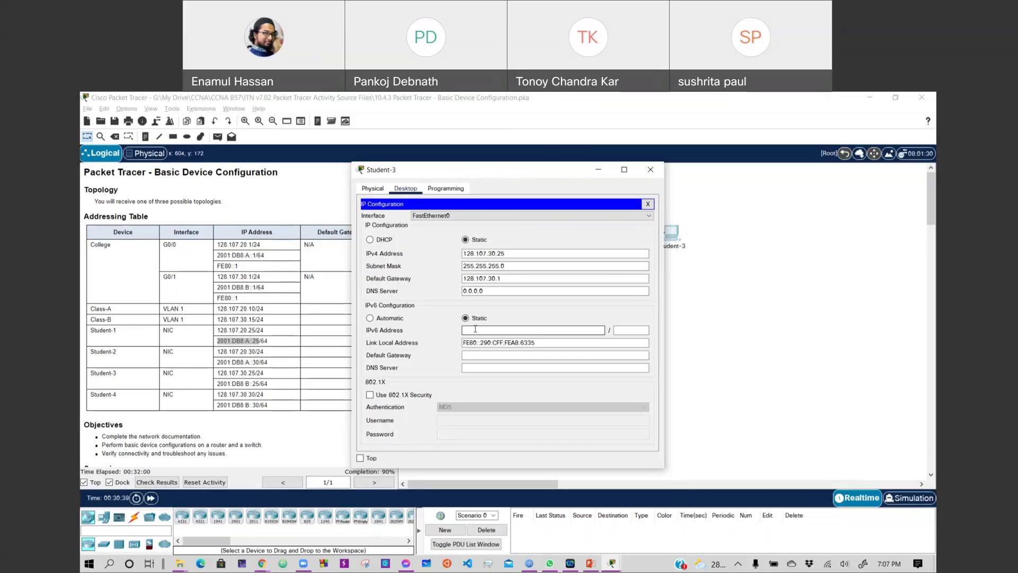
pyautogui.write('2001:db8:b::')
pyautogui.write('25')
pyautogui.press('Tab')
pyautogui.write('64')
pyautogui.press('Tab')
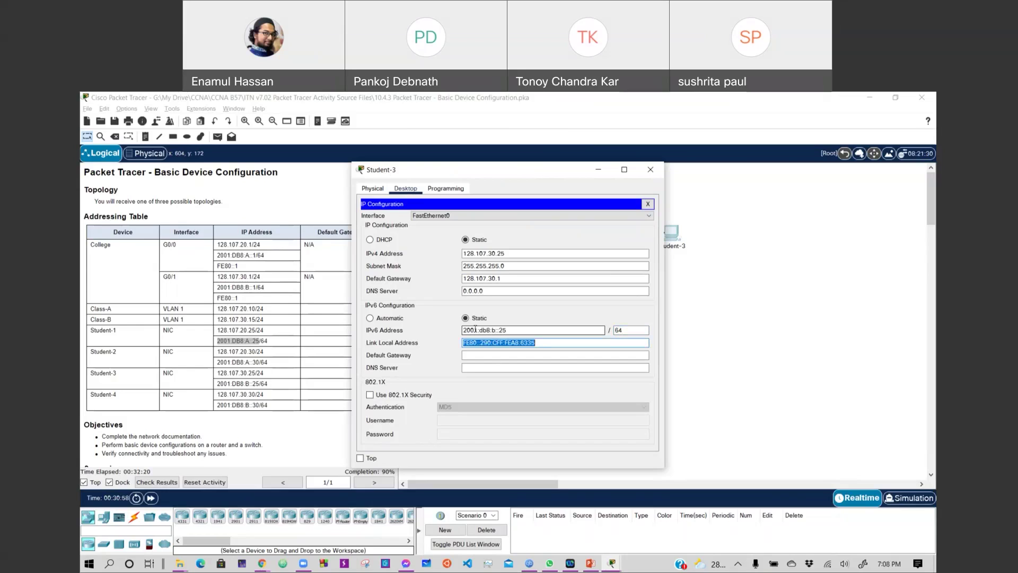
pyautogui.press('End')
pyautogui.press('Escape')
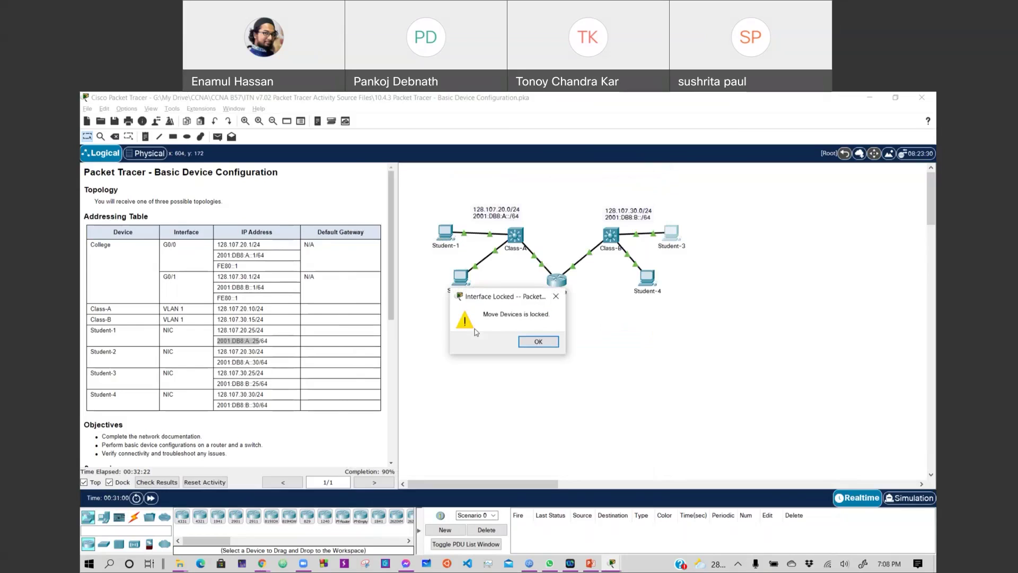
# Dismiss the move-locked warning and close the Class-B switch and Student-4 windows.
pyautogui.click(538, 341)
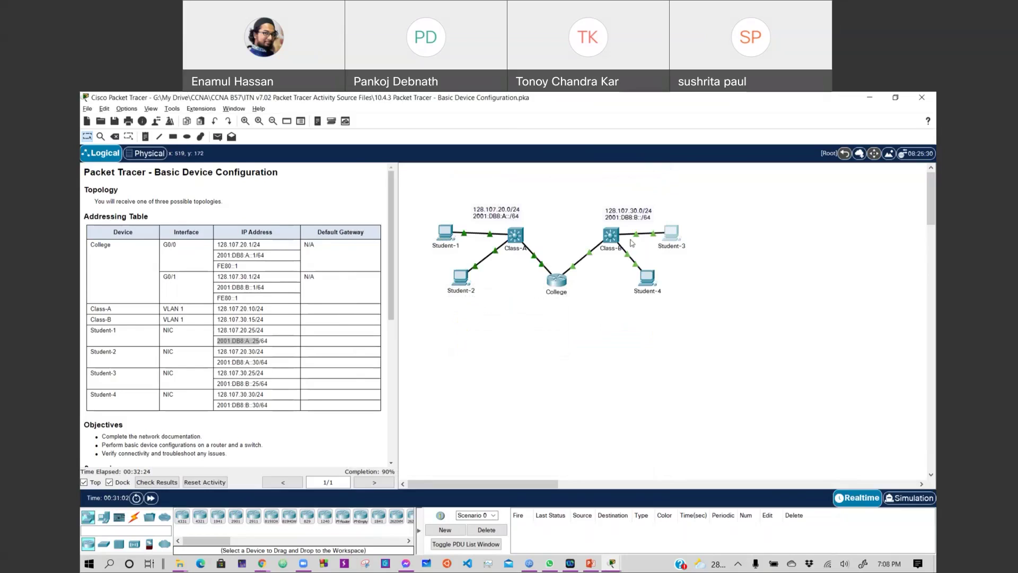
pyautogui.click(614, 239)
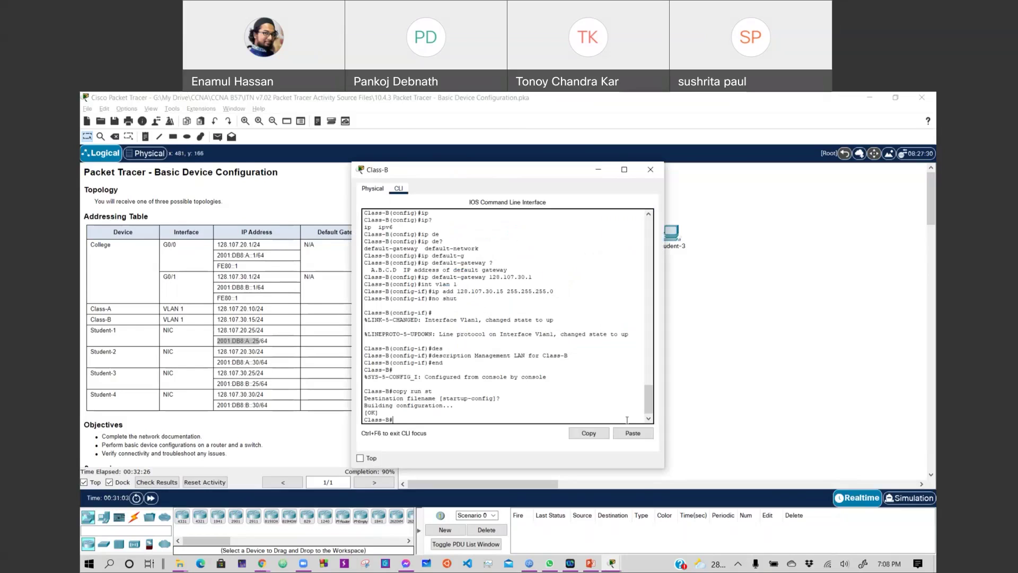
pyautogui.click(652, 175)
pyautogui.click(651, 288)
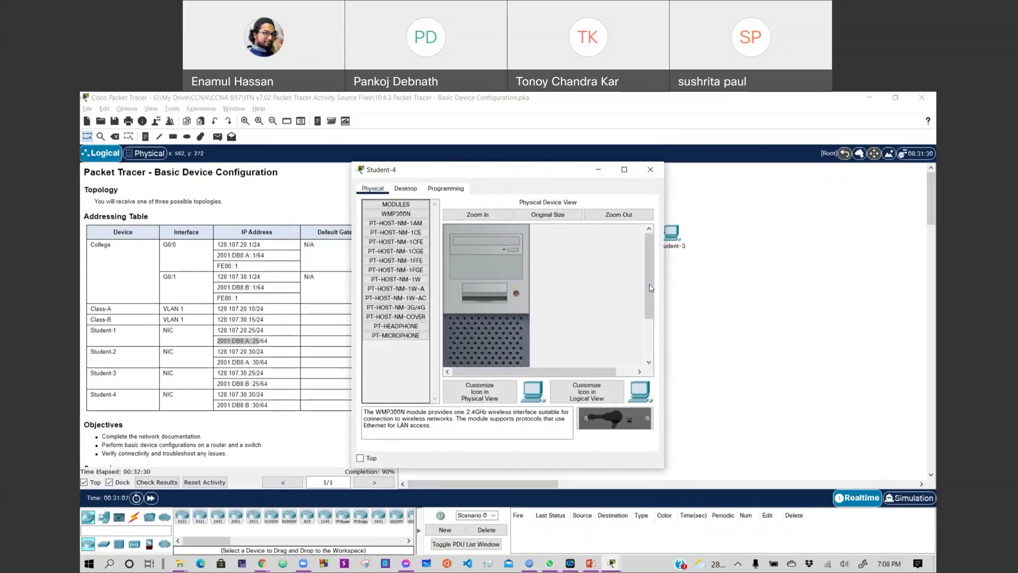
pyautogui.click(671, 234)
# Change Student-3's link-local address to FE80::2 and its IPv6 gateway to fe80::1.
pyautogui.click(544, 342)
pyautogui.moveTo(544, 342); pyautogui.dragTo(480, 343)
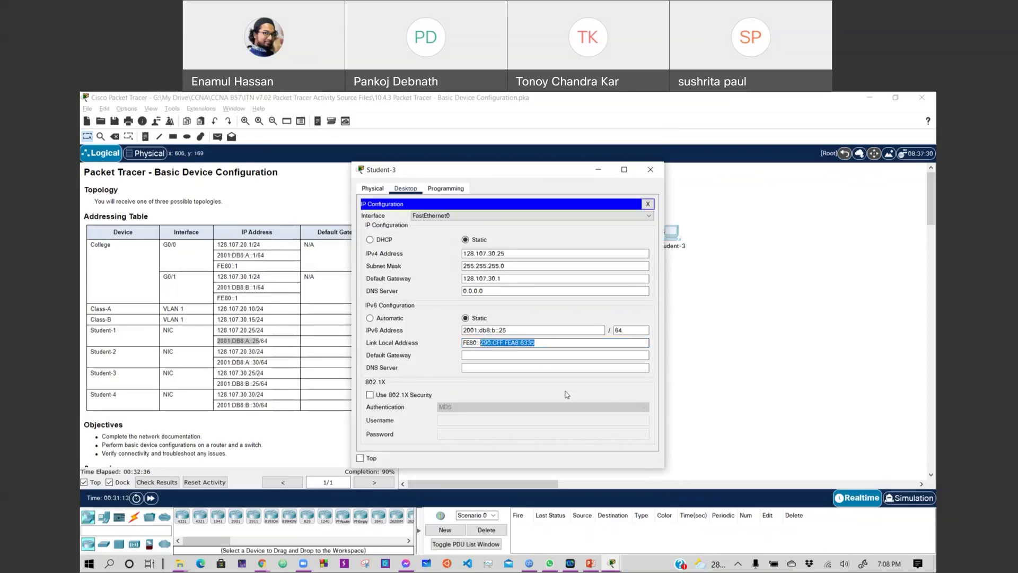
pyautogui.write('2')
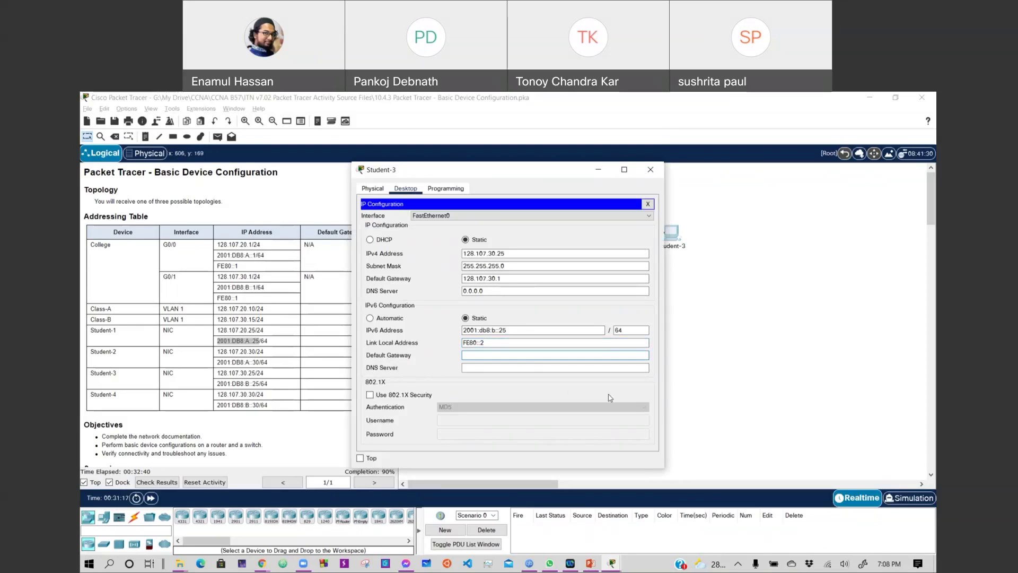
pyautogui.write('fe80::1')
pyautogui.press('Tab')
# Close Student-3 and review Student-2's IP settings for reference.
pyautogui.click(650, 169)
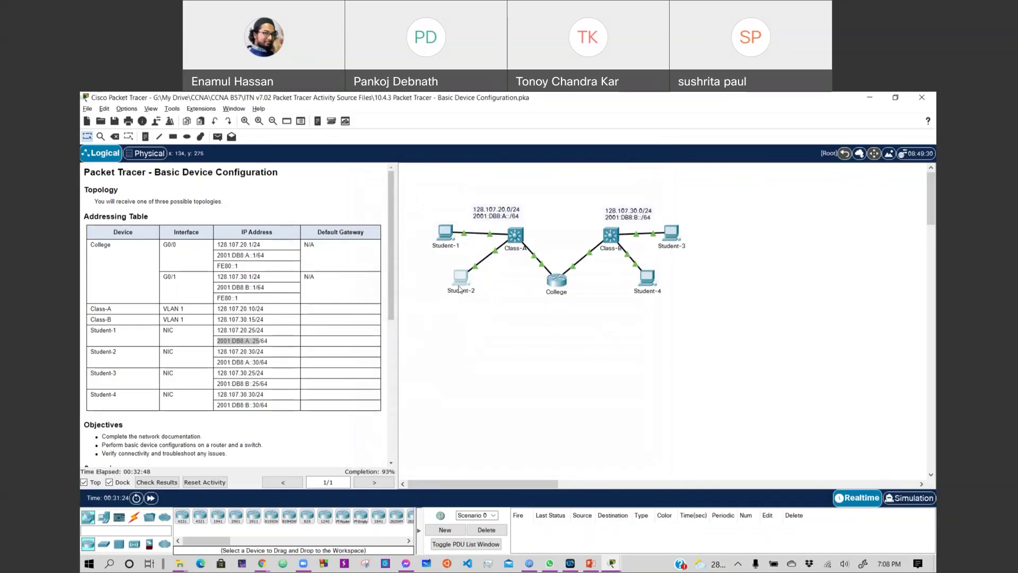
pyautogui.click(459, 277)
pyautogui.click(407, 241)
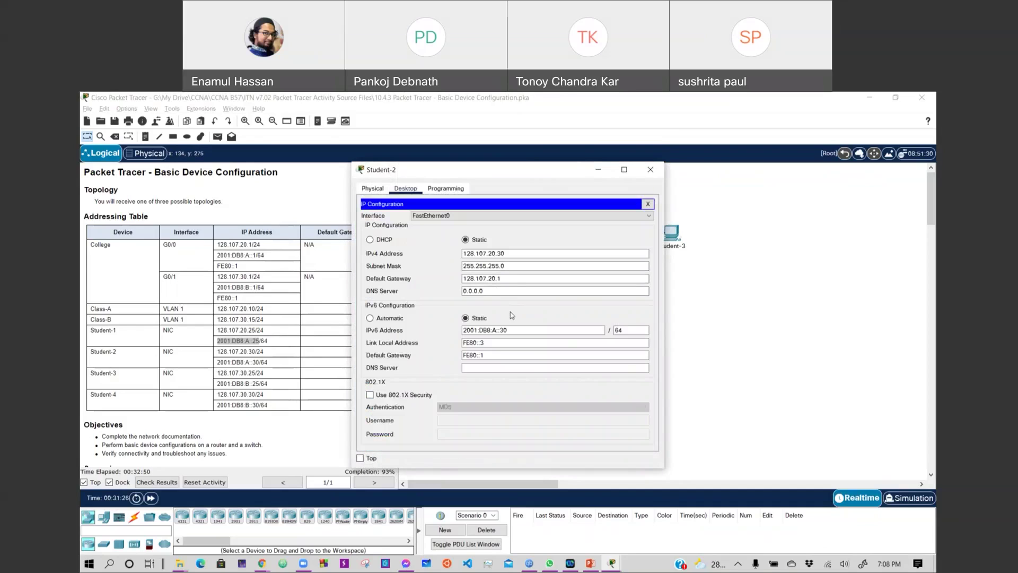
pyautogui.click(701, 321)
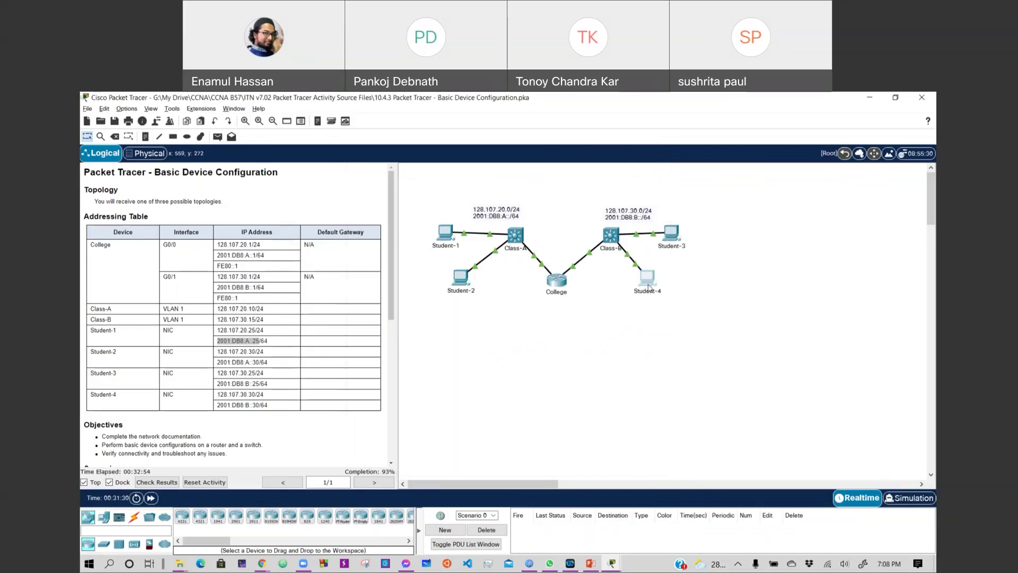
# Enter default gateway 128.107.20.1 in Student-4's IP configuration.
pyautogui.click(647, 277)
pyautogui.click(416, 196)
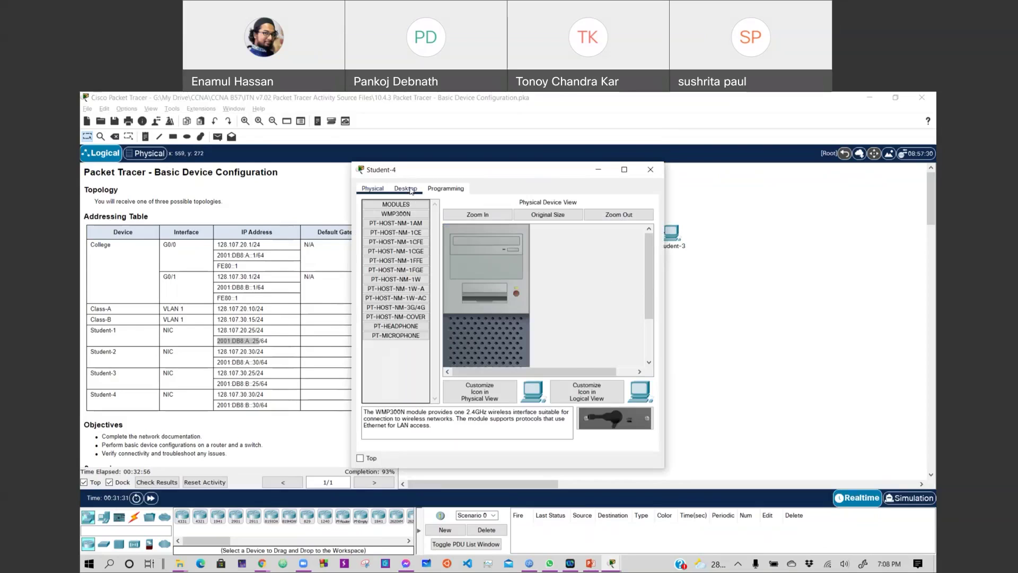
pyautogui.click(399, 242)
pyautogui.press('Tab')
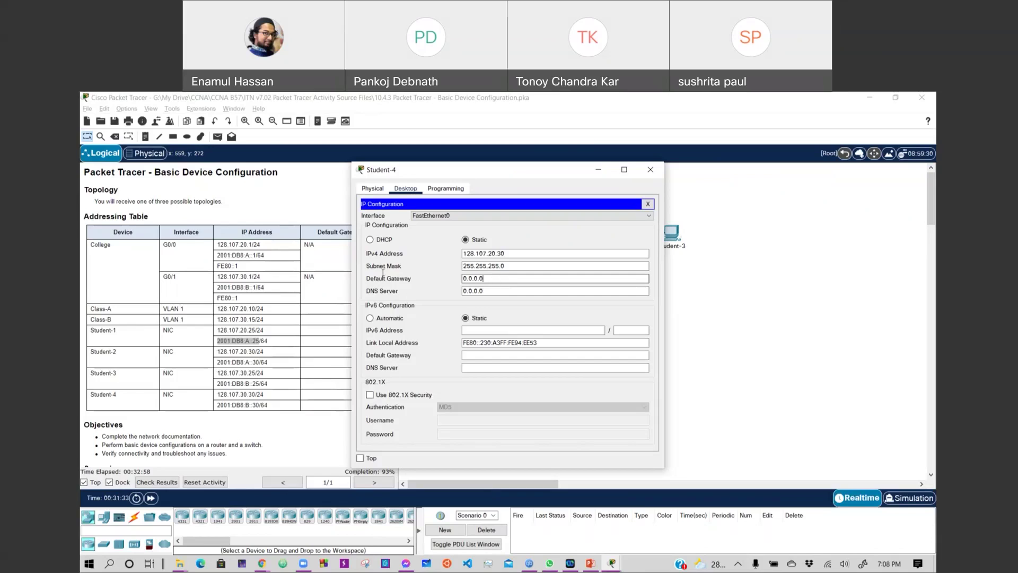
pyautogui.write('128.107.20')
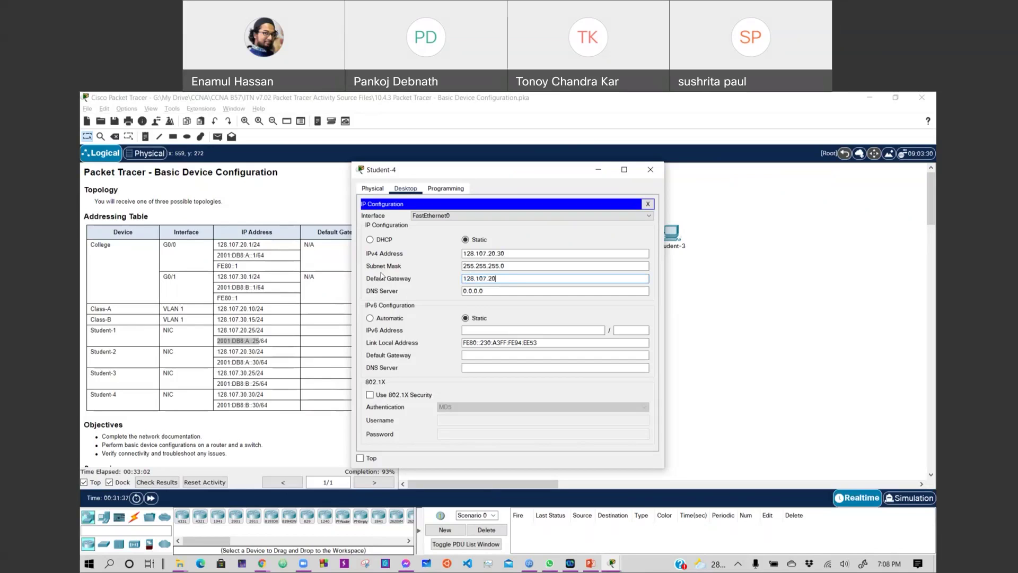
pyautogui.write('.1')
pyautogui.press('Tab')
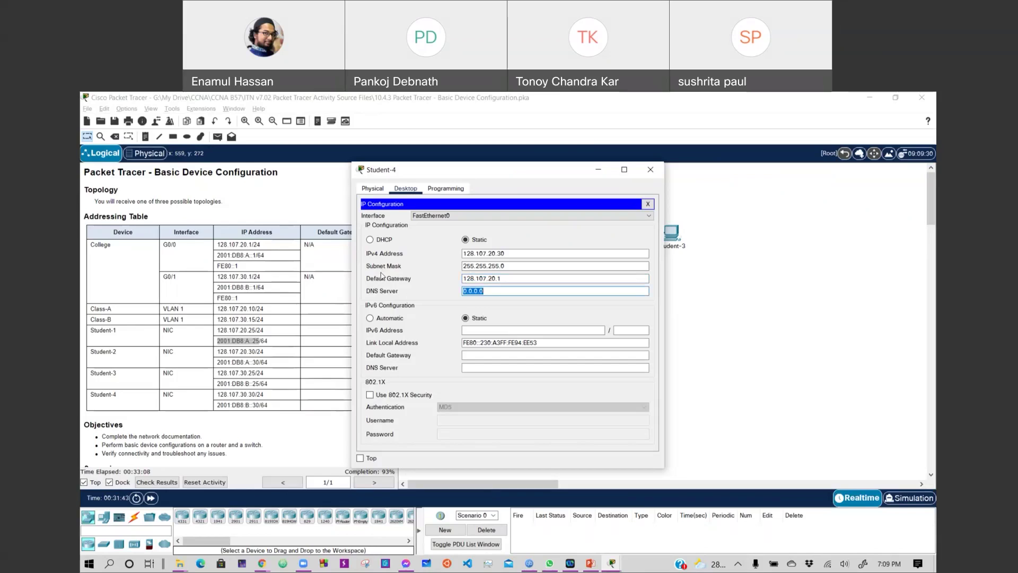
pyautogui.press('Tab')
pyautogui.press('Tab')
# Correct Student-4's IPv4 address to 128.107.30.30 and gateway to 128.107.30.1.
pyautogui.moveTo(514, 171); pyautogui.dragTo(589, 154)
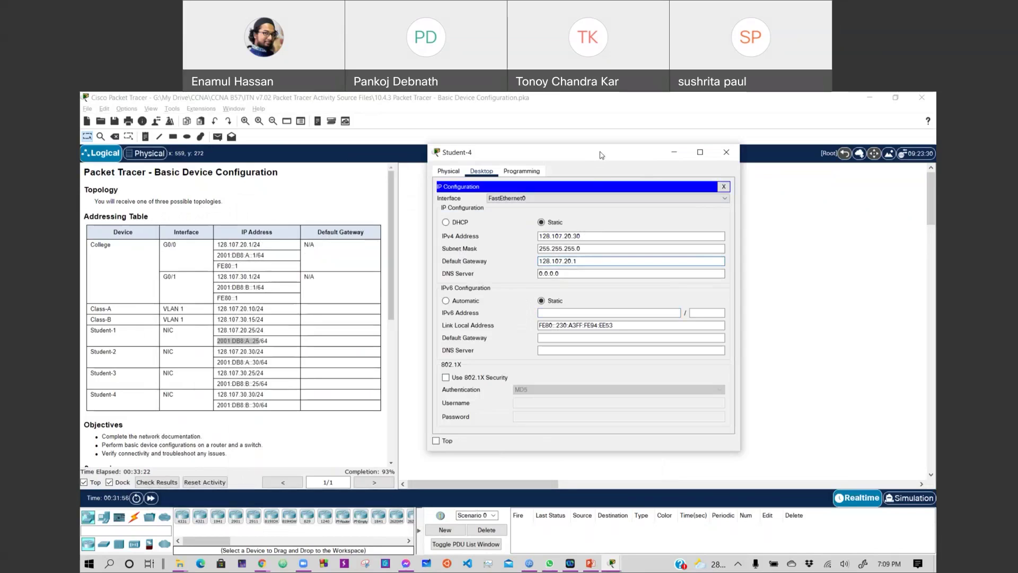
pyautogui.moveTo(602, 154); pyautogui.dragTo(662, 185)
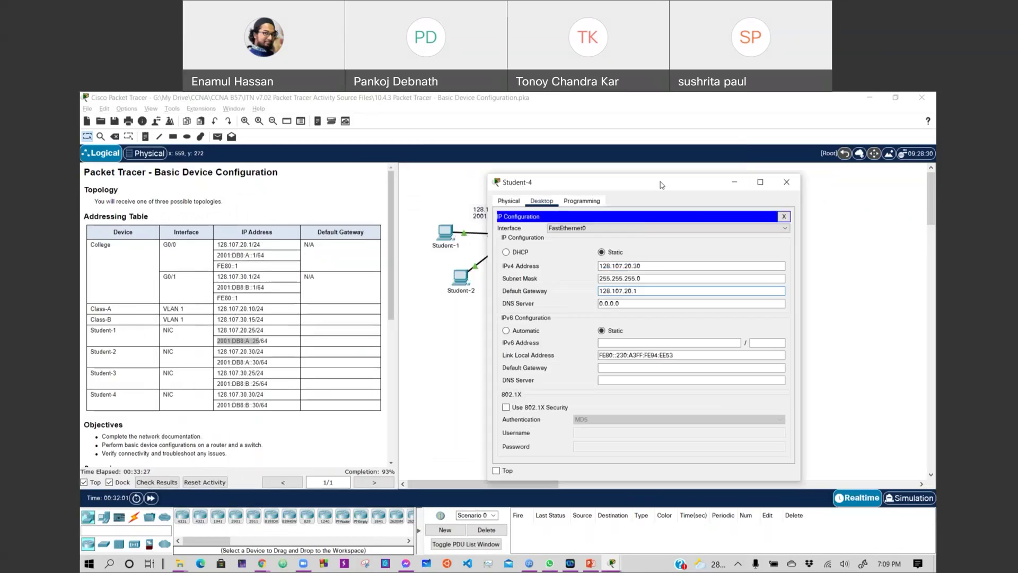
pyautogui.click(627, 266)
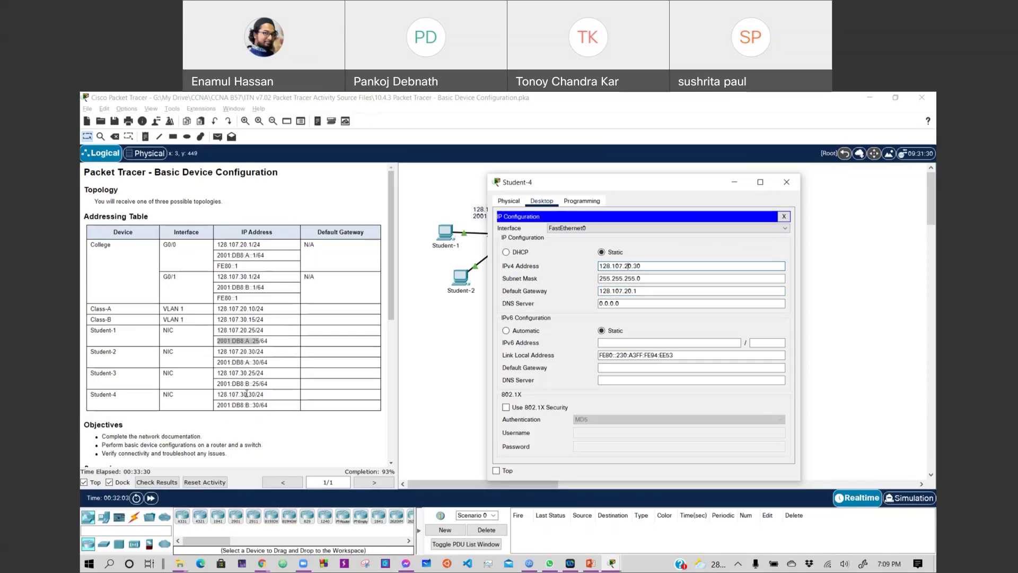
pyautogui.press('BackSpace')
pyautogui.write('3')
pyautogui.click(627, 291)
pyautogui.press('BackSpace')
pyautogui.write('3')
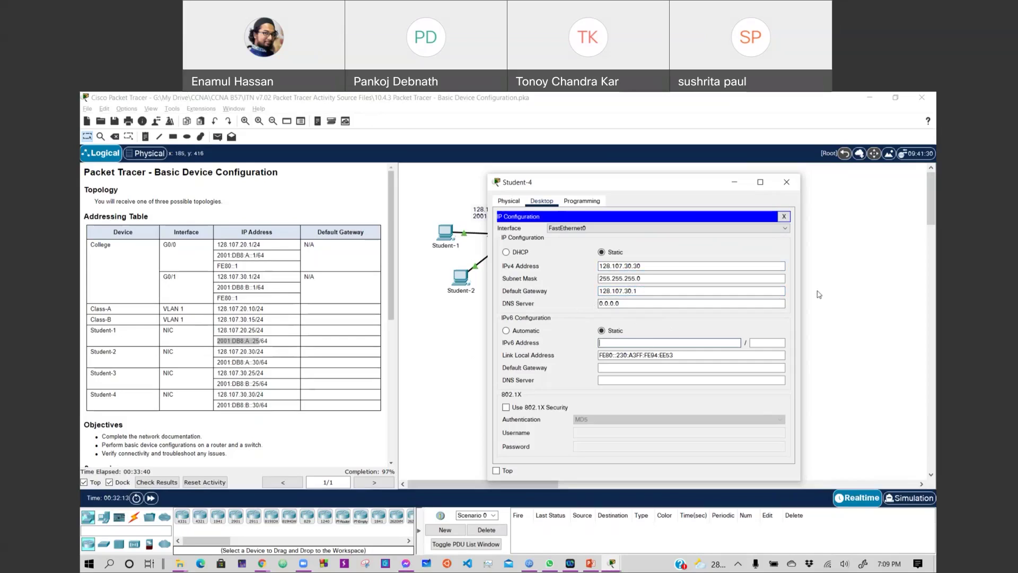
# Check Student-3's settings, then give Student-4 IPv6 address 2001:db8:b::30/64.
pyautogui.click(786, 182)
pyautogui.click(676, 230)
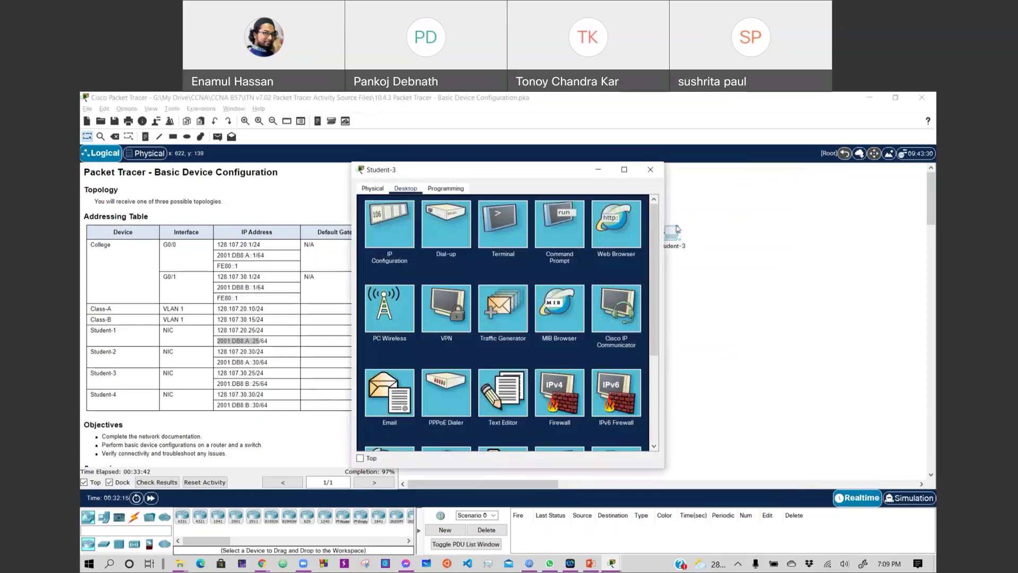
pyautogui.click(401, 244)
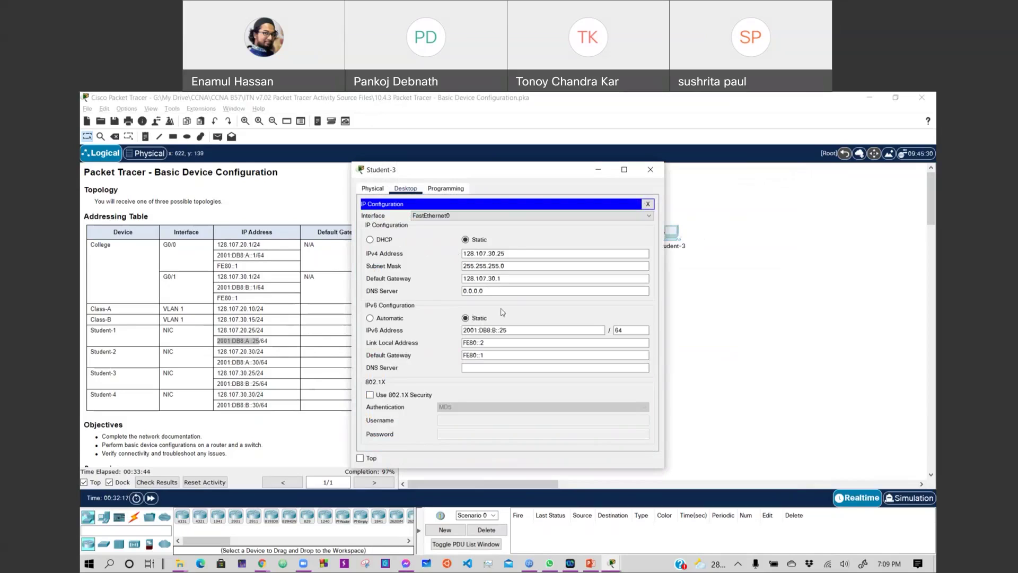
pyautogui.click(650, 169)
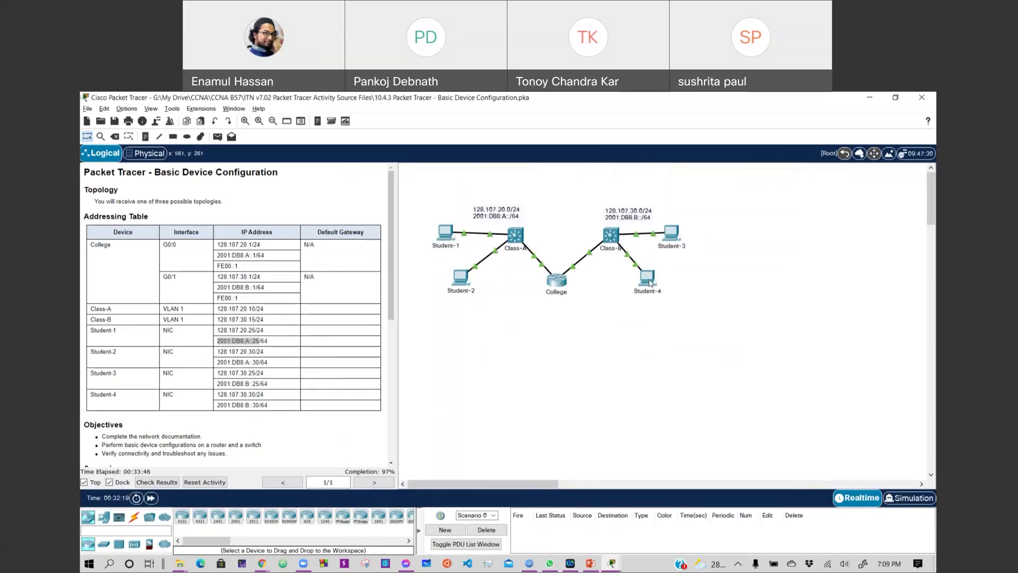
pyautogui.click(647, 273)
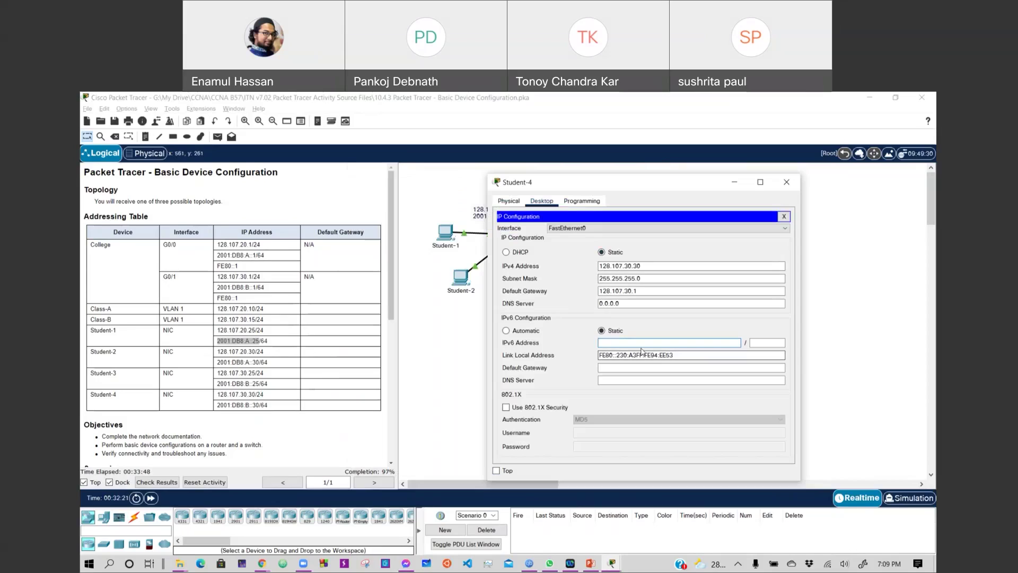
pyautogui.write('2')
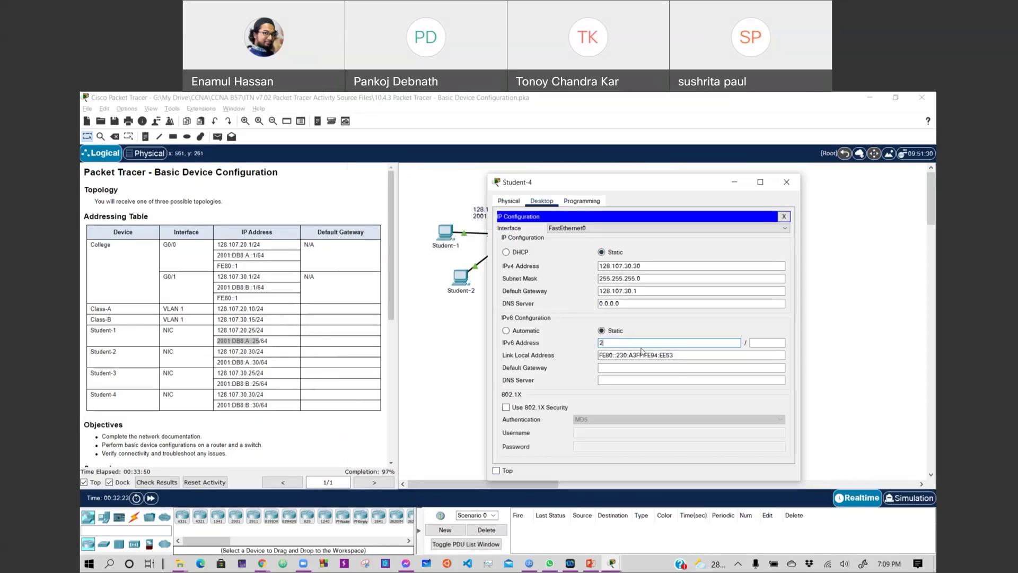
pyautogui.write('001:db8:b::30')
pyautogui.press('Tab')
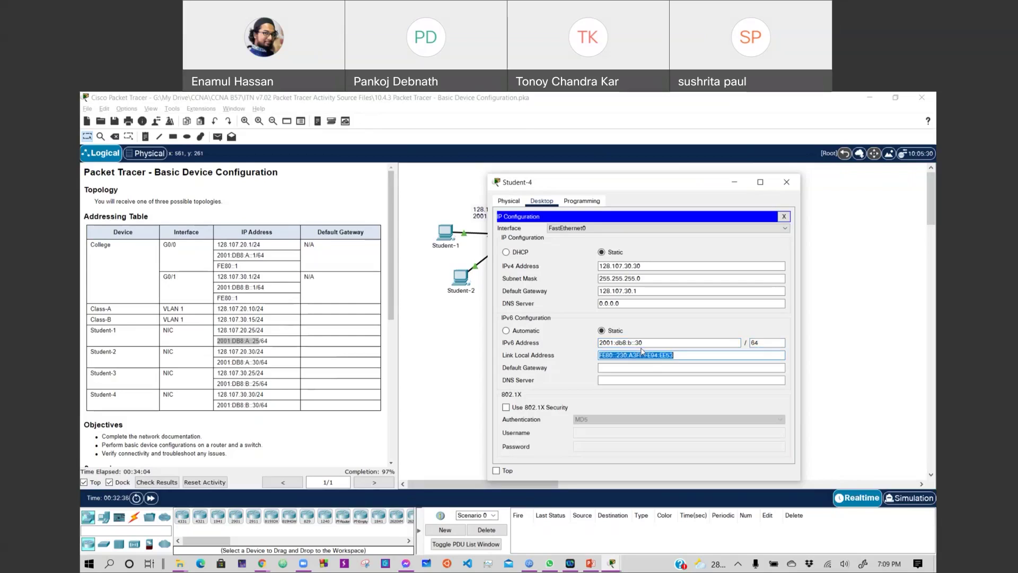
pyautogui.press('End')
# Dismiss the lock warning and set Student-4's link-local address to FE80::3.
pyautogui.press('Escape')
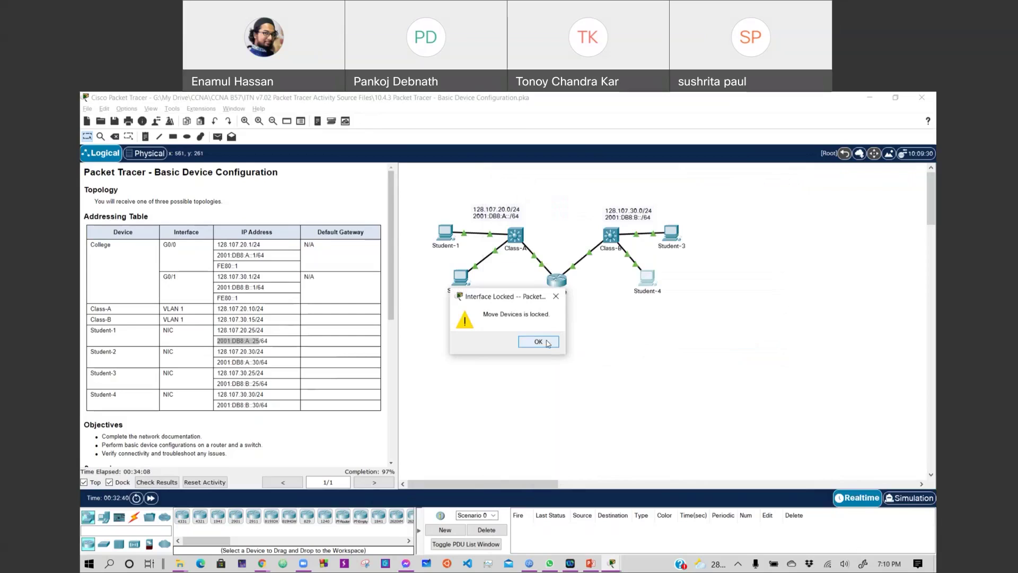
pyautogui.click(538, 341)
pyautogui.click(647, 277)
pyautogui.click(692, 353)
pyautogui.press('BackSpace')
pyautogui.press('BackSpace')
pyautogui.press('BackSpace')
pyautogui.press('BackSpace')
pyautogui.press('BackSpace')
pyautogui.press('BackSpace')
pyautogui.press('BackSpace')
pyautogui.press('BackSpace')
pyautogui.press('BackSpace')
pyautogui.press('BackSpace')
pyautogui.press('BackSpace')
pyautogui.press('BackSpace')
pyautogui.press('BackSpace')
pyautogui.press('BackSpace')
pyautogui.press('BackSpace')
pyautogui.press('BackSpace')
pyautogui.press('BackSpace')
pyautogui.press('BackSpace')
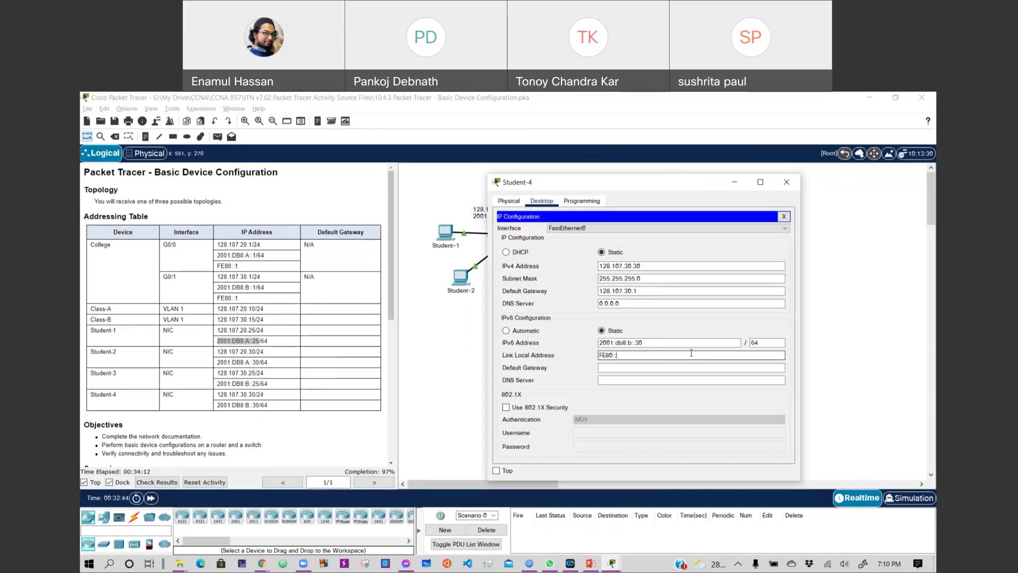
pyautogui.write('2')
pyautogui.press('Tab')
pyautogui.click(690, 353)
pyautogui.press('BackSpace')
pyautogui.write('3')
# Set Student-4's IPv6 default gateway to fe80::1 and close its windows.
pyautogui.click(678, 367)
pyautogui.write('fe')
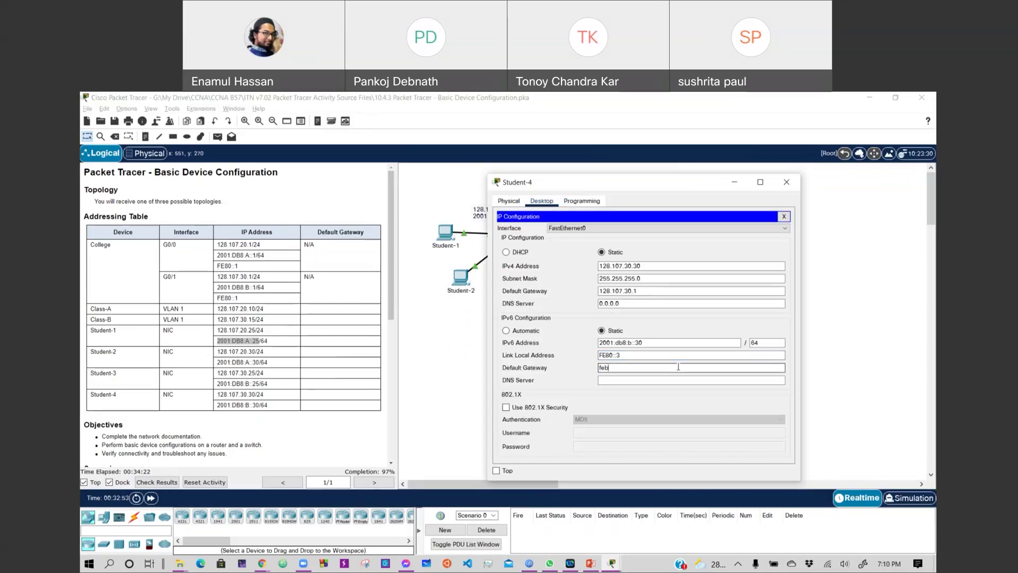
pyautogui.write('80::1')
pyautogui.click(667, 382)
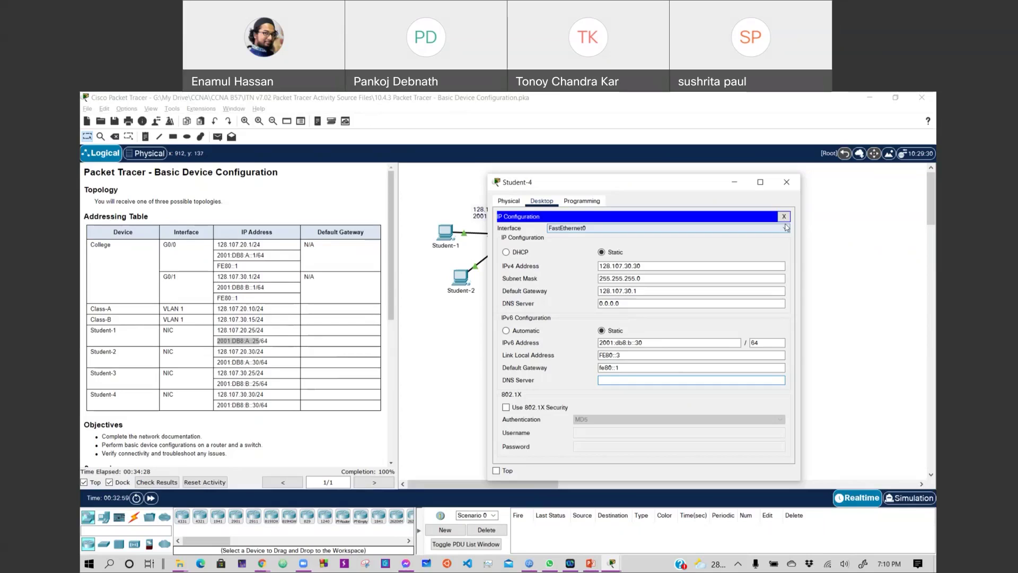
pyautogui.click(784, 217)
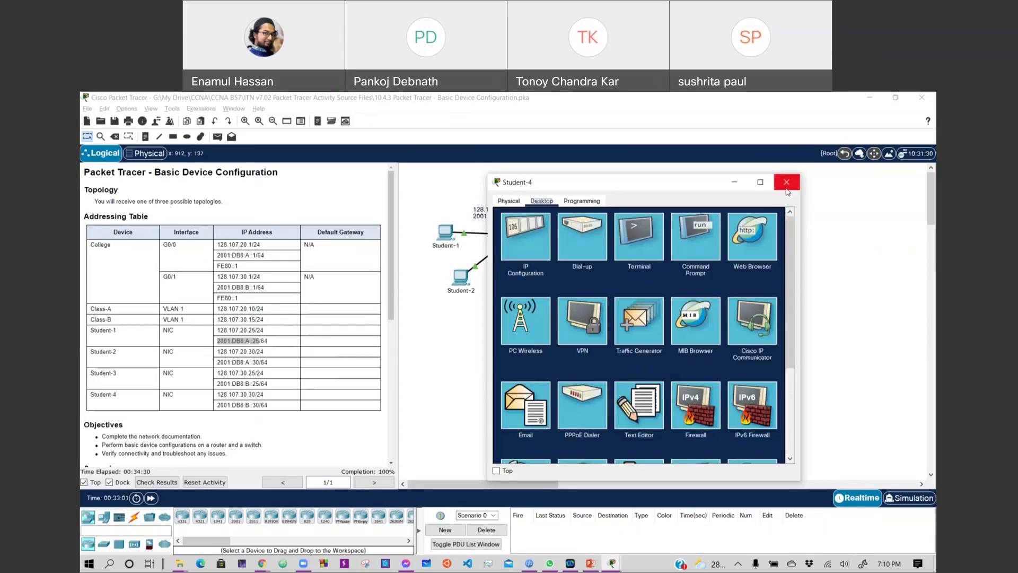
pyautogui.click(787, 182)
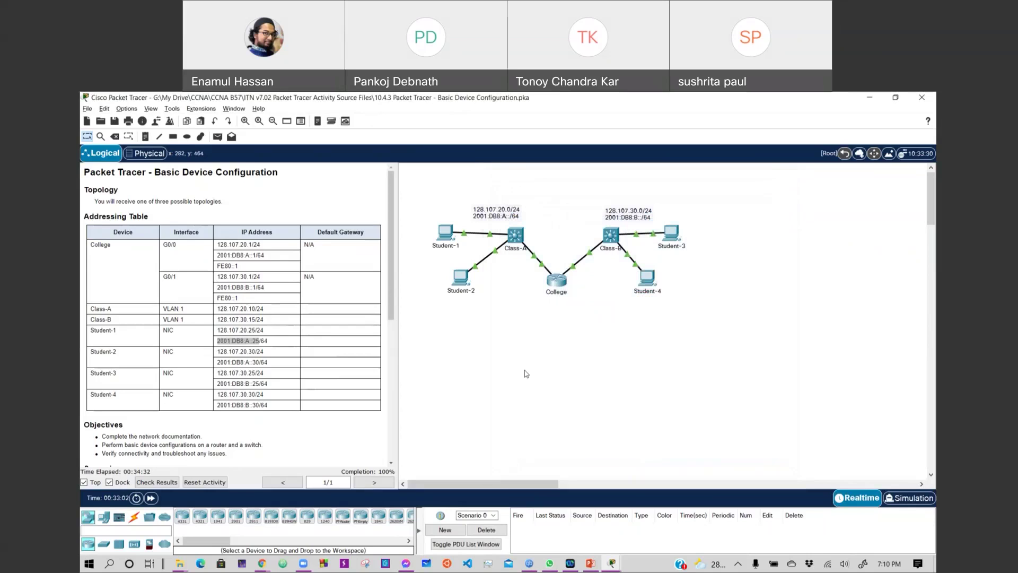
# Scroll the instructions back to the Addressing Table and open the Student-1 PC.
pyautogui.scroll(-10, 255, 405)
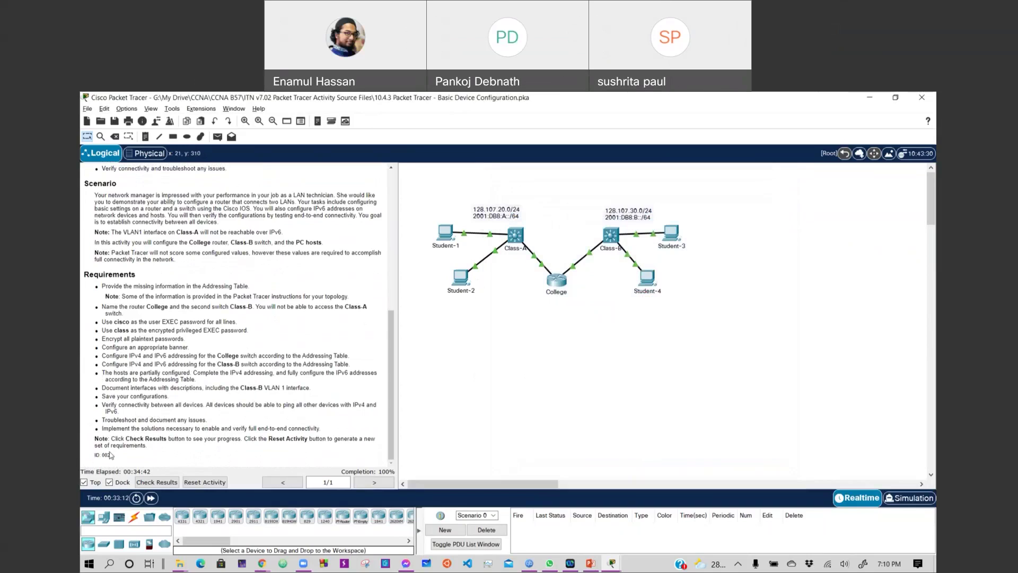
pyautogui.scroll(10, 253, 384)
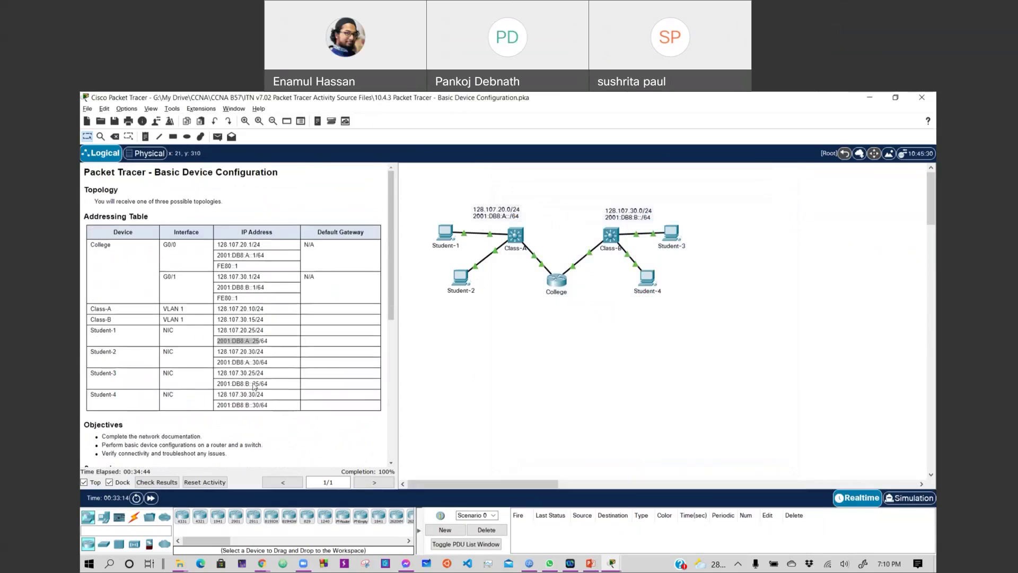
pyautogui.click(314, 393)
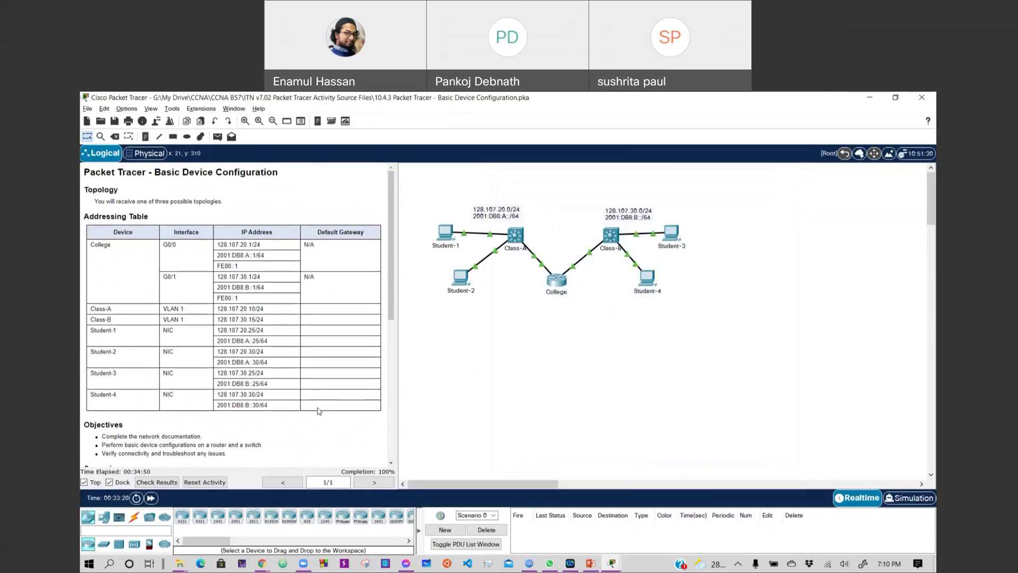
pyautogui.scroll(-3, 321, 408)
pyautogui.scroll(-2, 324, 404)
pyautogui.scroll(3, 324, 404)
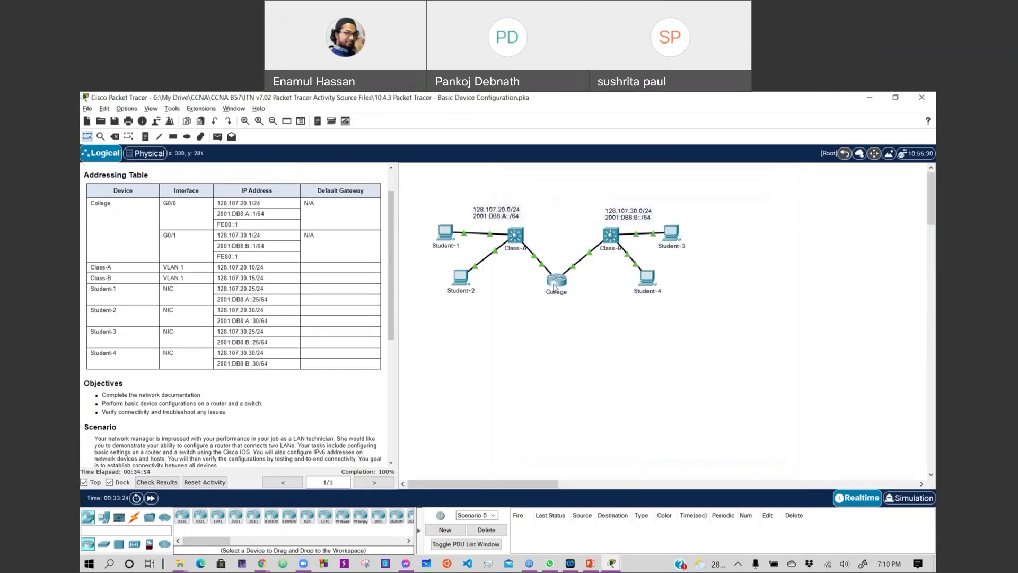
pyautogui.click(442, 240)
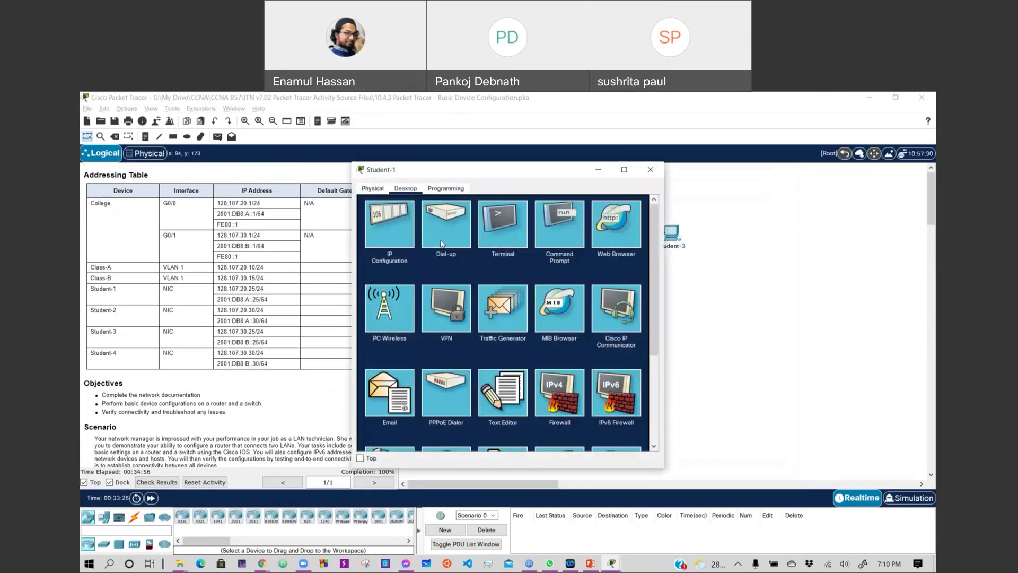
# Try alternate IPv6 default gateway values on Student-1, including 2001:db8:a::1.
pyautogui.click(391, 226)
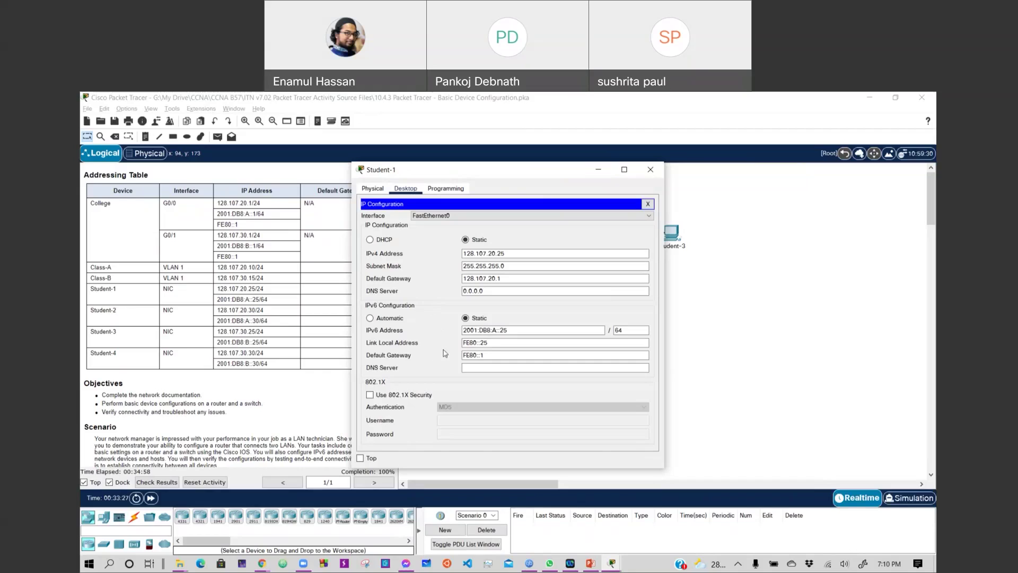
pyautogui.click(498, 356)
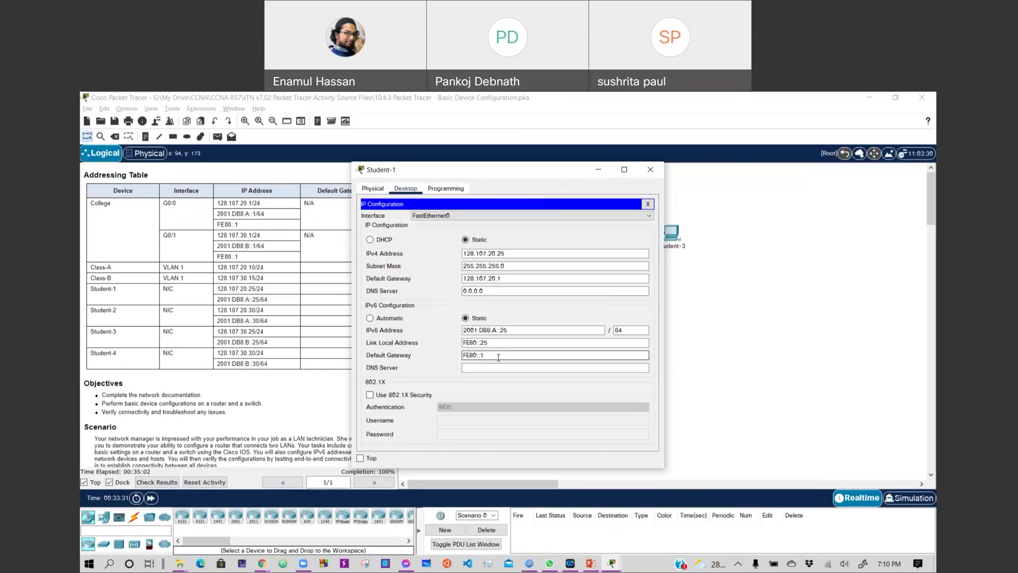
pyautogui.write('1')
pyautogui.click(499, 342)
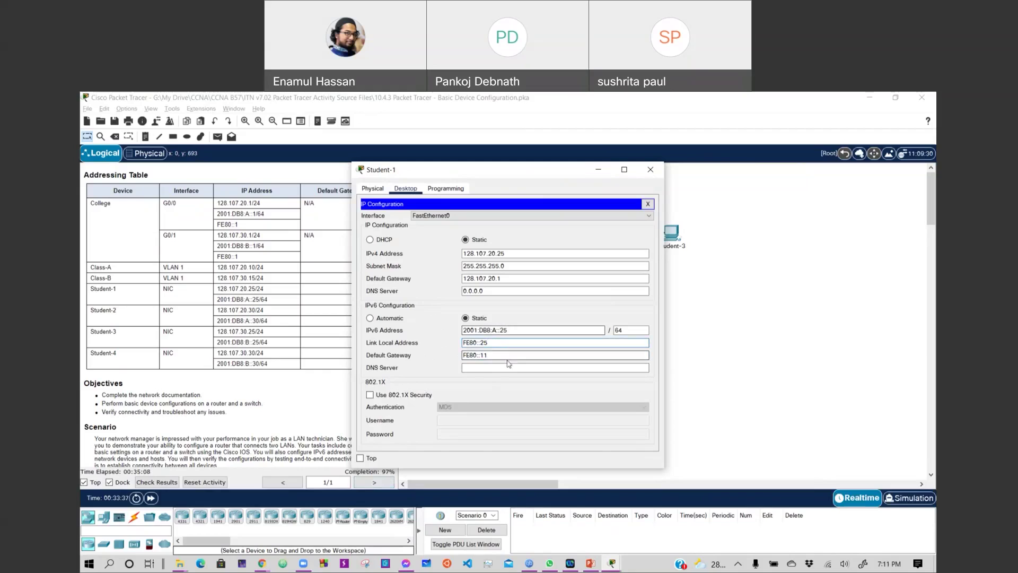
pyautogui.tripleClick(505, 355)
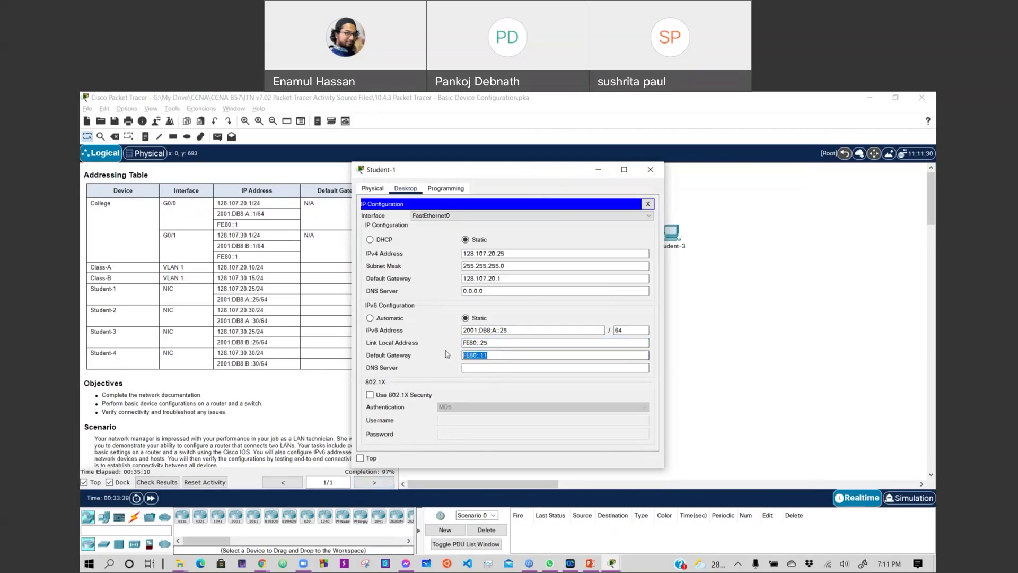
pyautogui.write('2001')
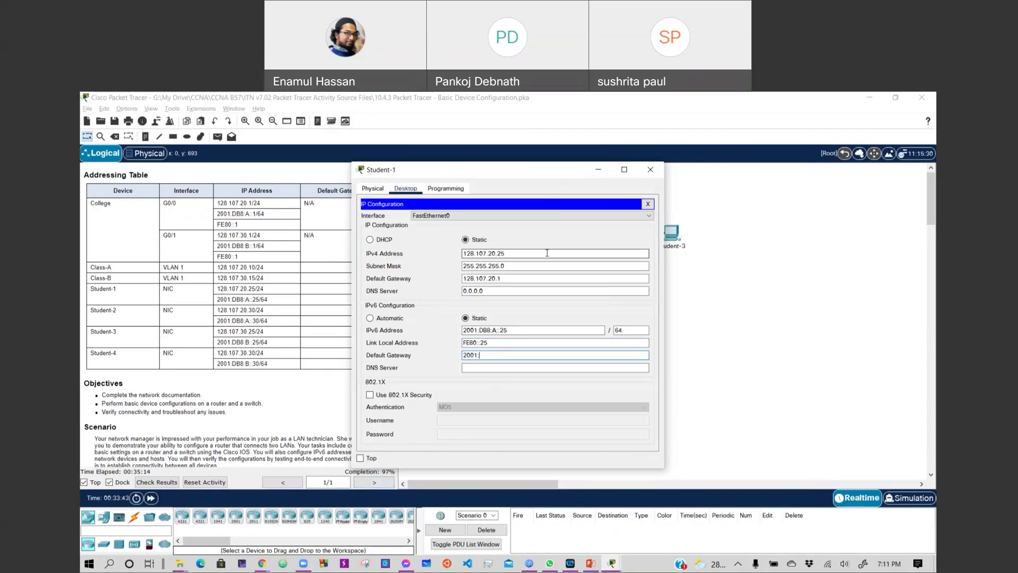
pyautogui.write(':db8:a::1')
pyautogui.click(524, 345)
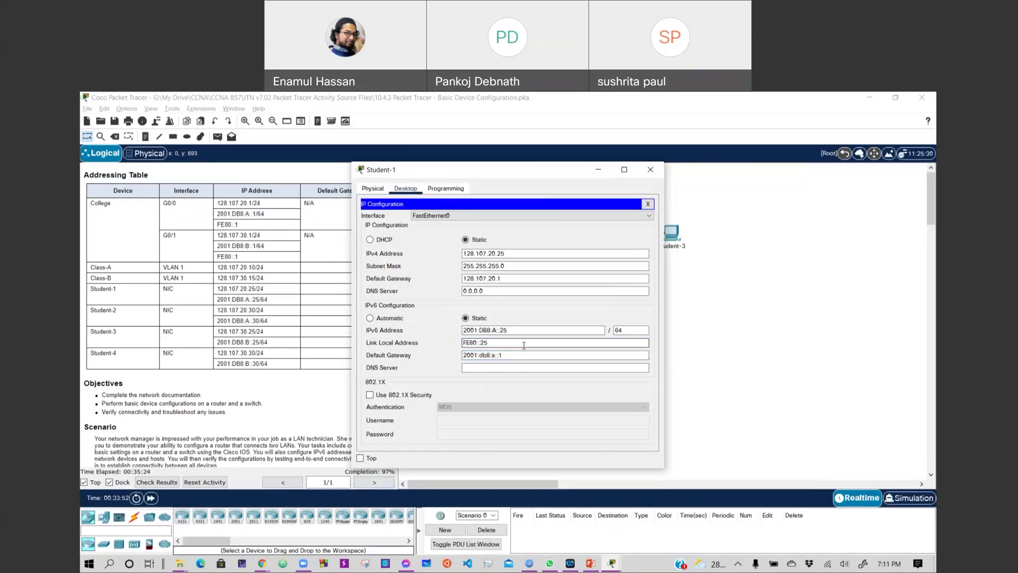
# Restore Student-1's IPv6 default gateway to fe80::1 and return to the topology.
pyautogui.click(523, 355)
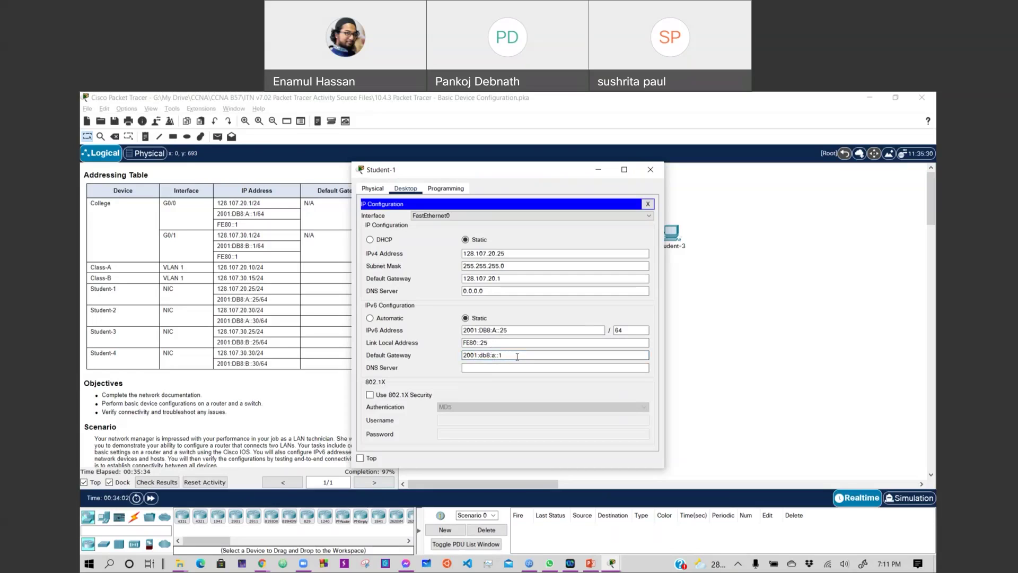
pyautogui.moveTo(517, 356); pyautogui.dragTo(431, 360)
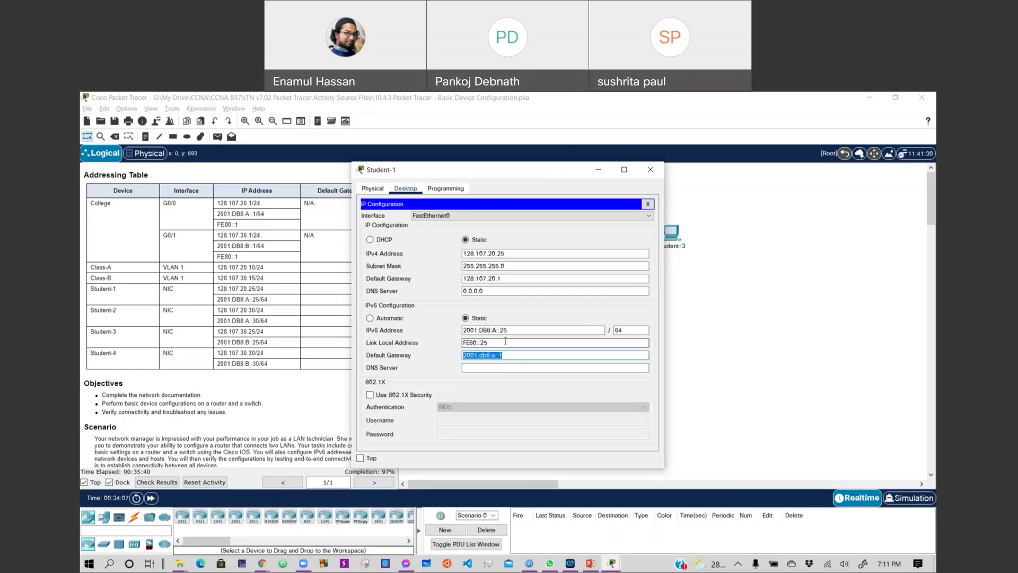
pyautogui.write('fe80')
pyautogui.click(508, 341)
pyautogui.click(506, 353)
pyautogui.click(506, 353)
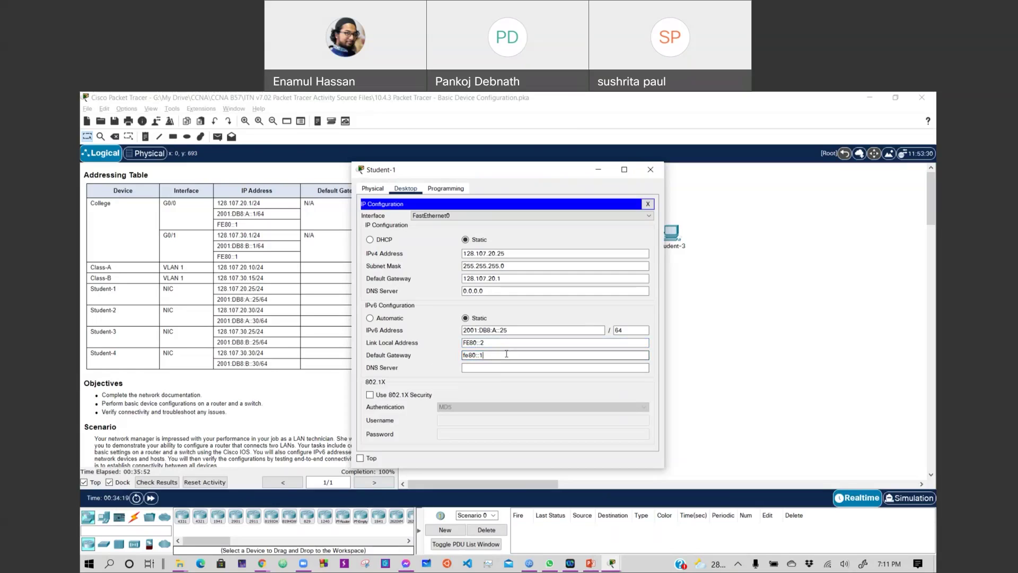
pyautogui.click(732, 297)
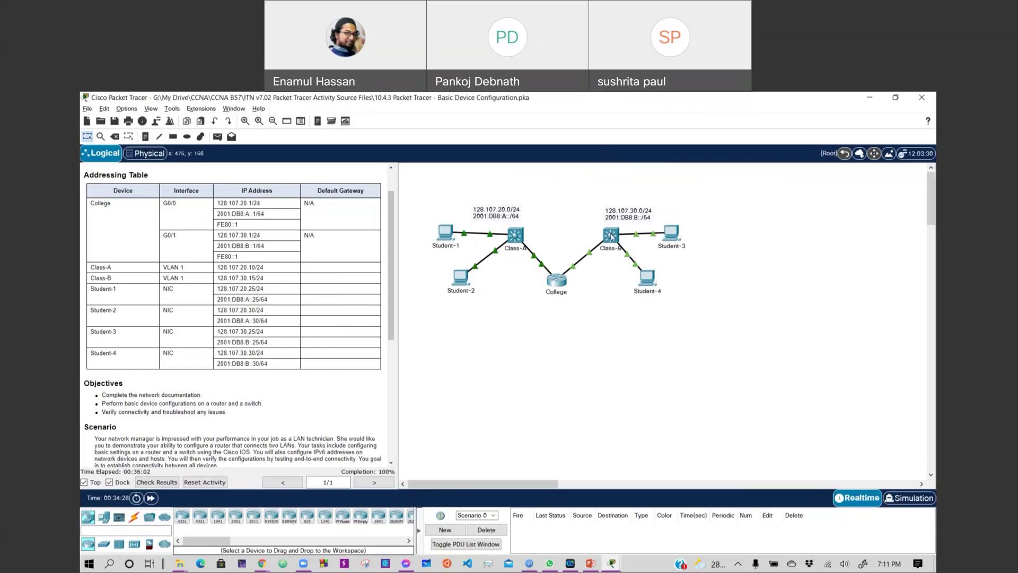
# Open and close the Class-B switch window, then open the Student-4 PC.
pyautogui.click(611, 235)
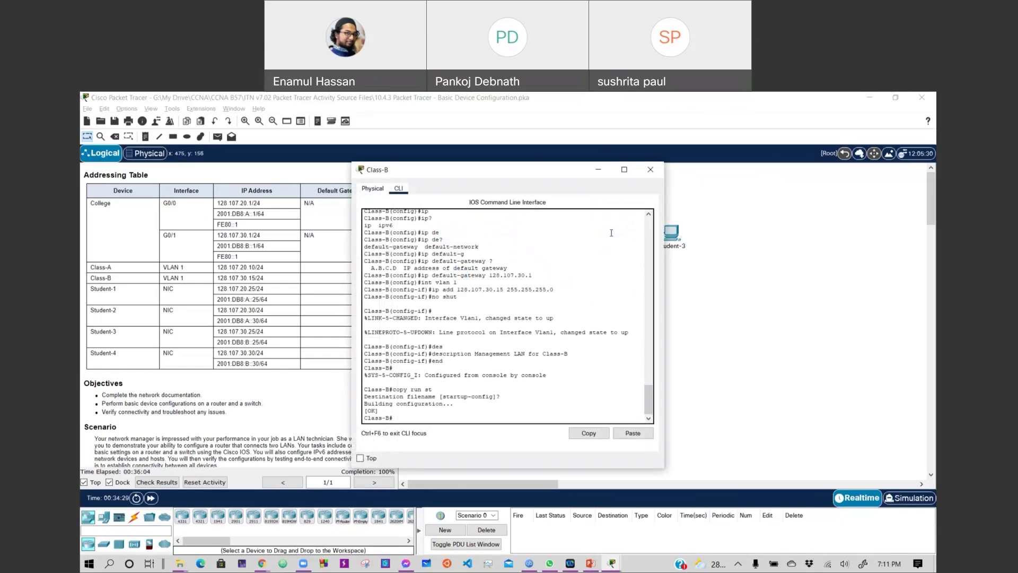
pyautogui.click(650, 170)
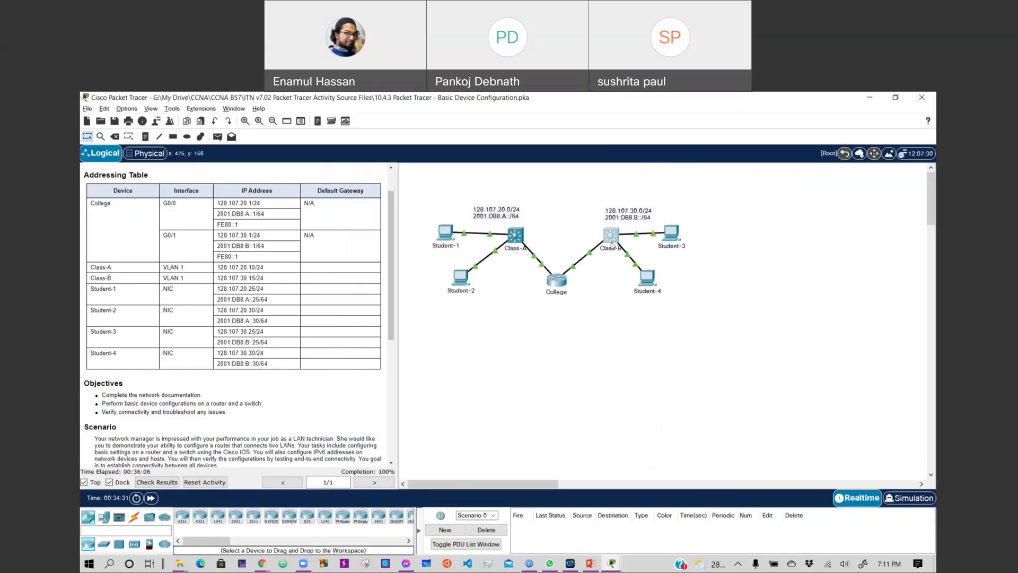
pyautogui.click(610, 235)
pyautogui.click(648, 277)
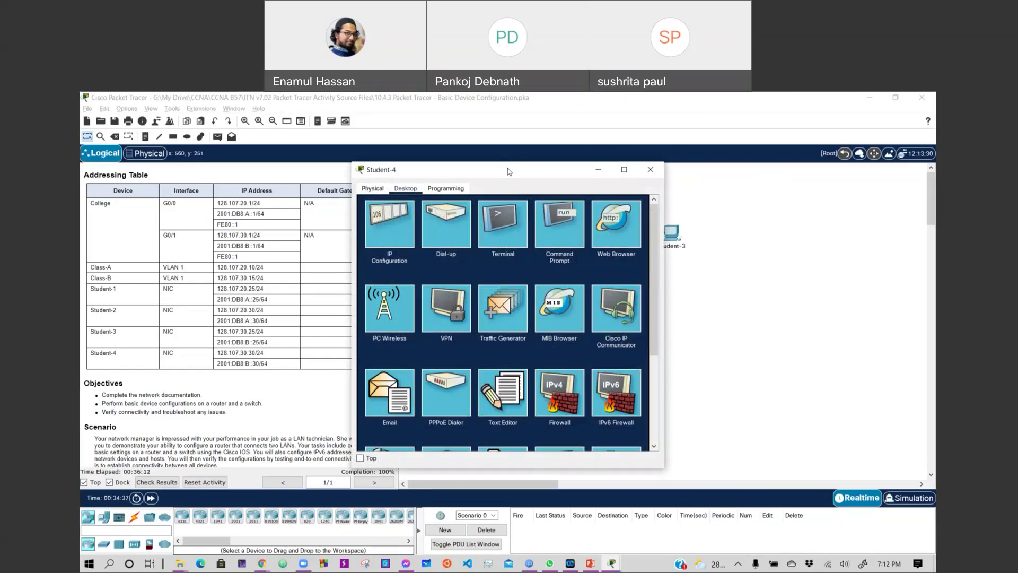
# Ping 128.107.30.15 from Student-4's Command Prompt, getting 4 replies, then close it.
pyautogui.moveTo(508, 171); pyautogui.dragTo(696, 339)
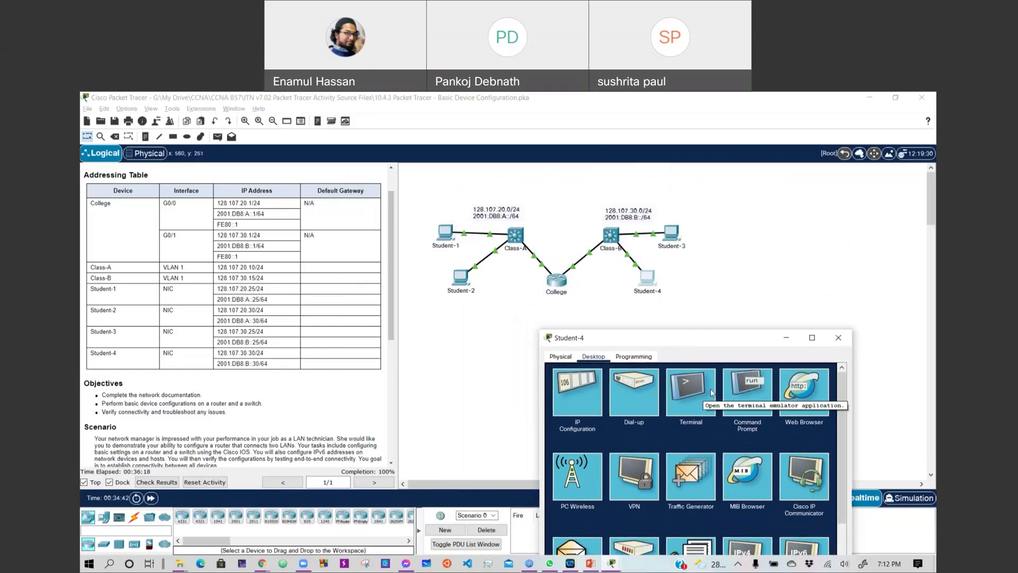
pyautogui.click(752, 396)
pyautogui.write('p')
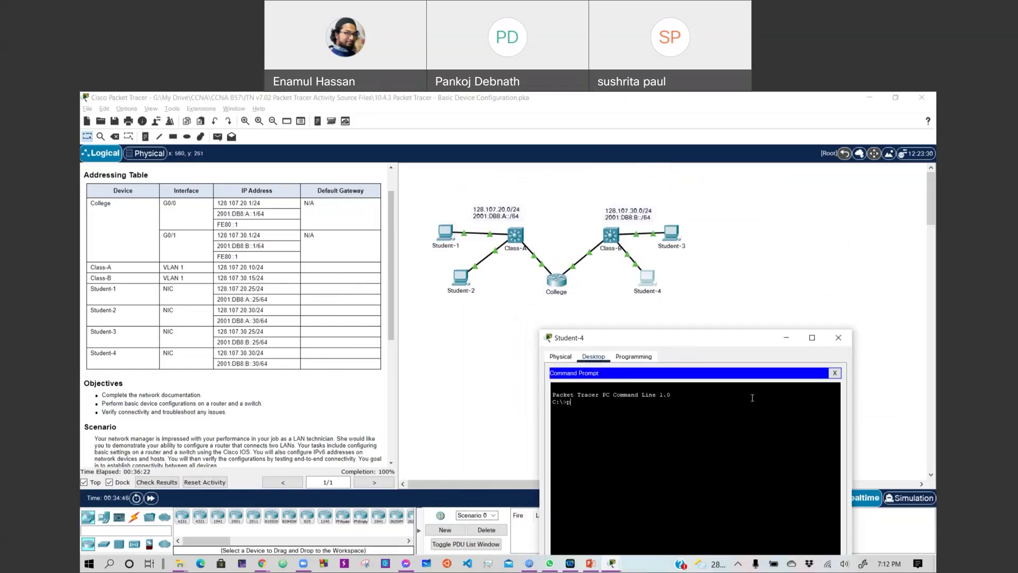
pyautogui.write('ing')
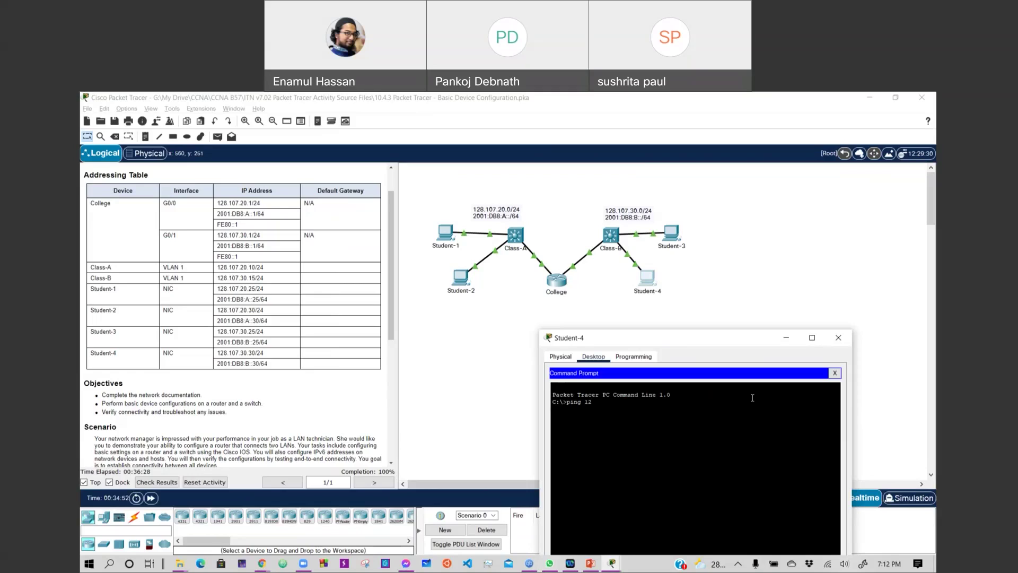
pyautogui.write(' 128.107.30.15')
pyautogui.press('Return')
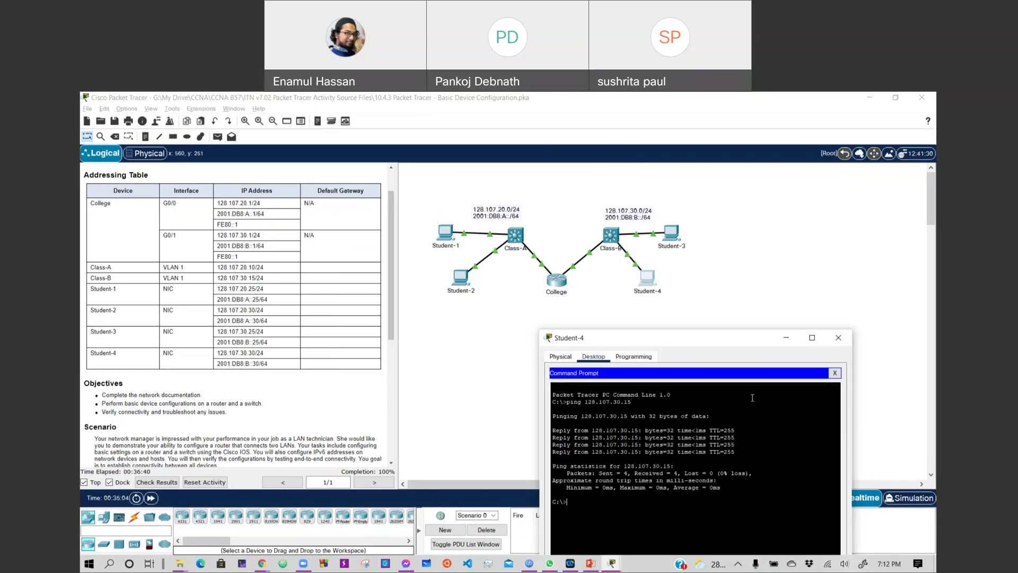
pyautogui.click(840, 340)
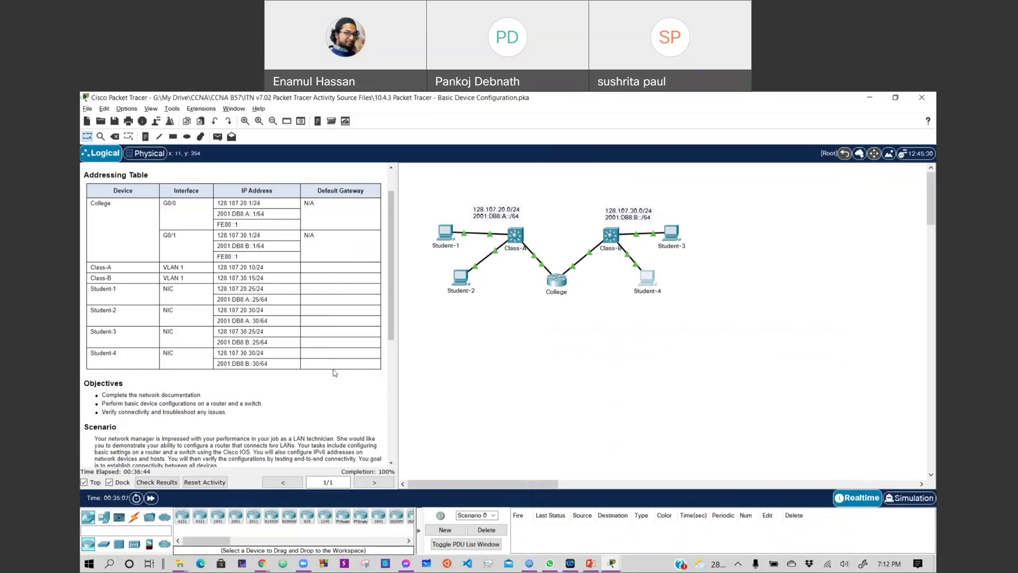
# Check the activity results and view the Assessment Items list showing 134/134 points.
pyautogui.scroll(-3, 314, 313)
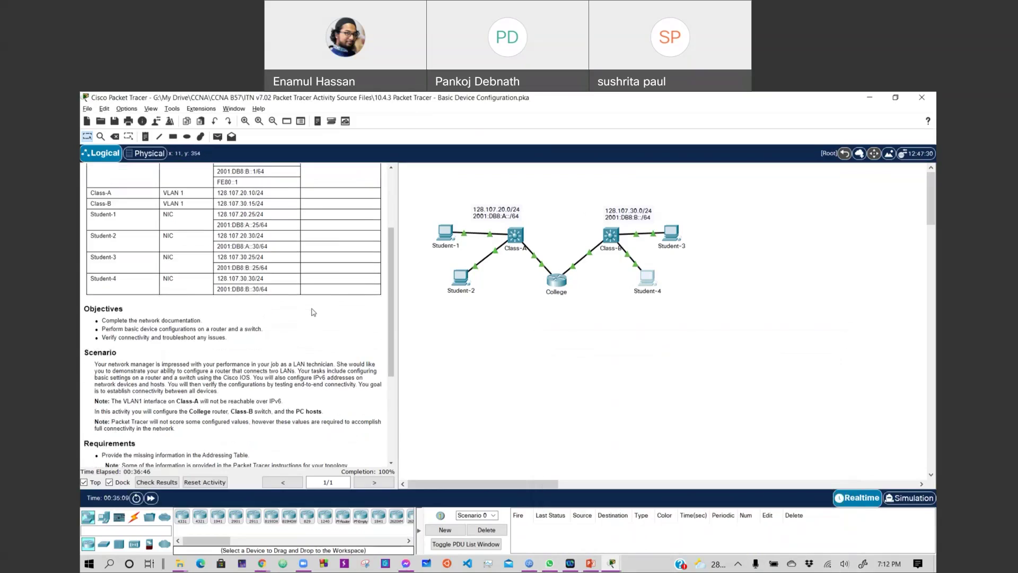
pyautogui.scroll(-6, 313, 313)
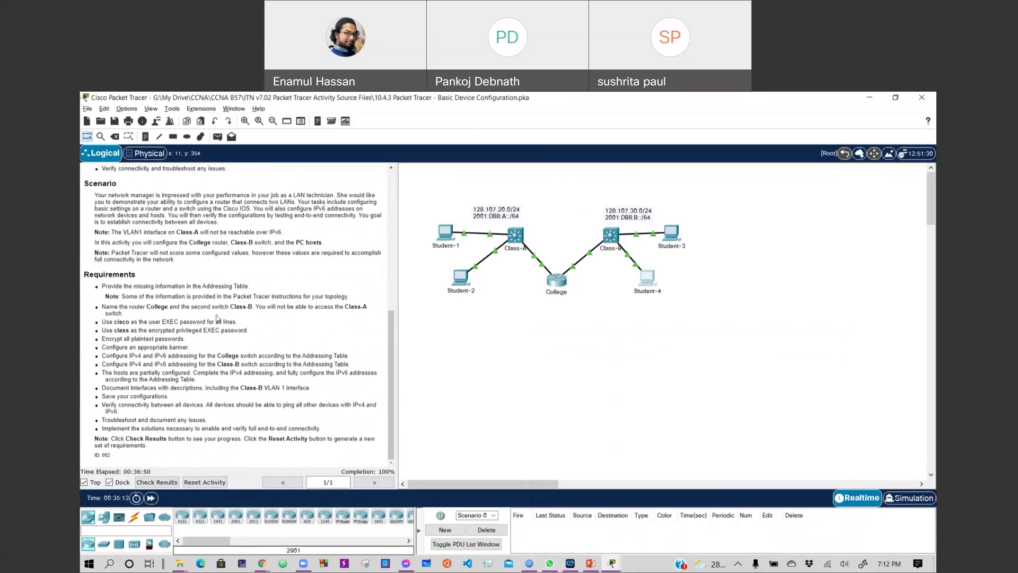
pyautogui.click(173, 483)
pyautogui.click(159, 158)
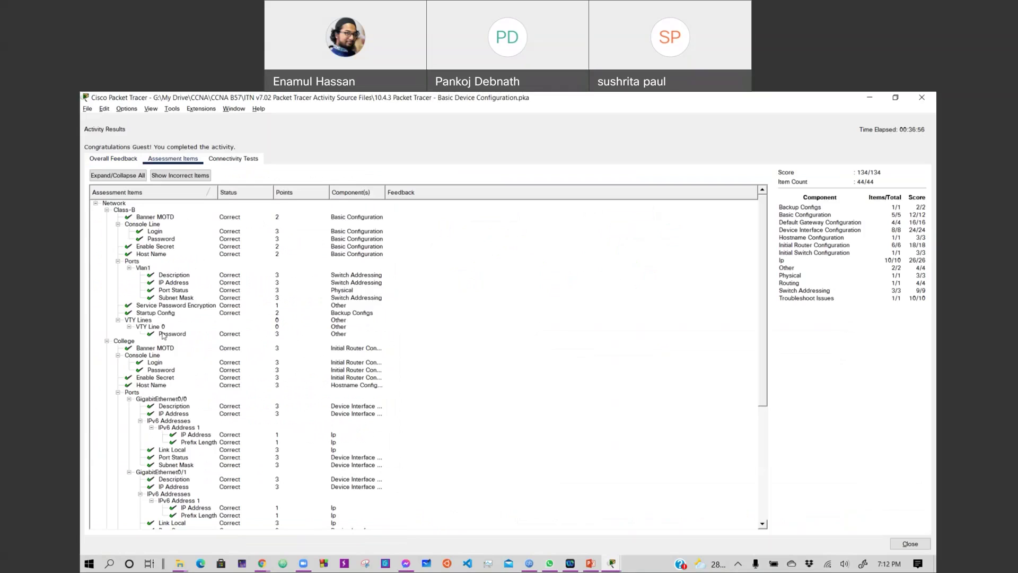
# Review all 44 assessment items scored correct at 134/134, then close the results window.
pyautogui.scroll(-2, 180, 285)
pyautogui.scroll(-6, 180, 285)
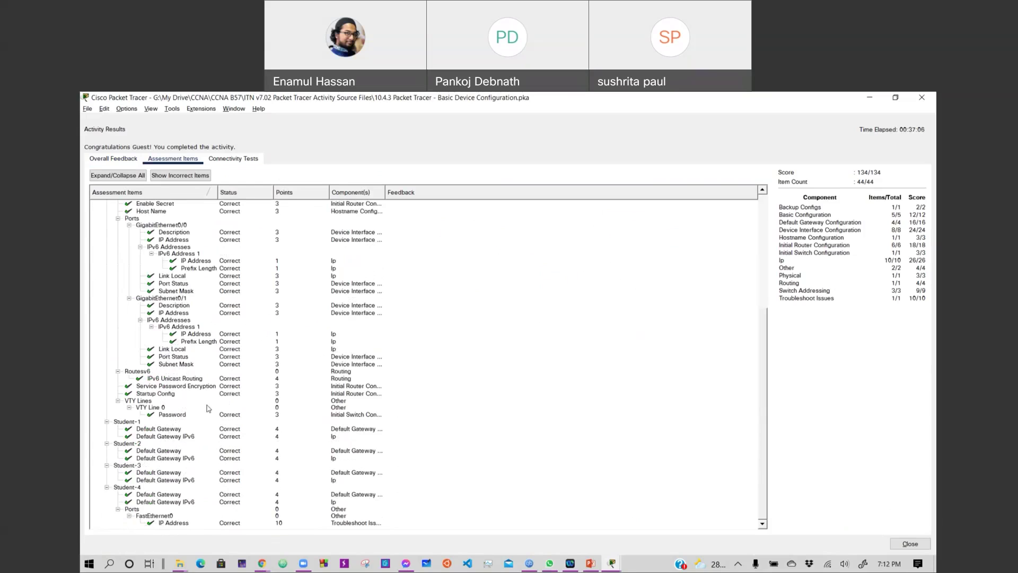
pyautogui.scroll(2, 209, 408)
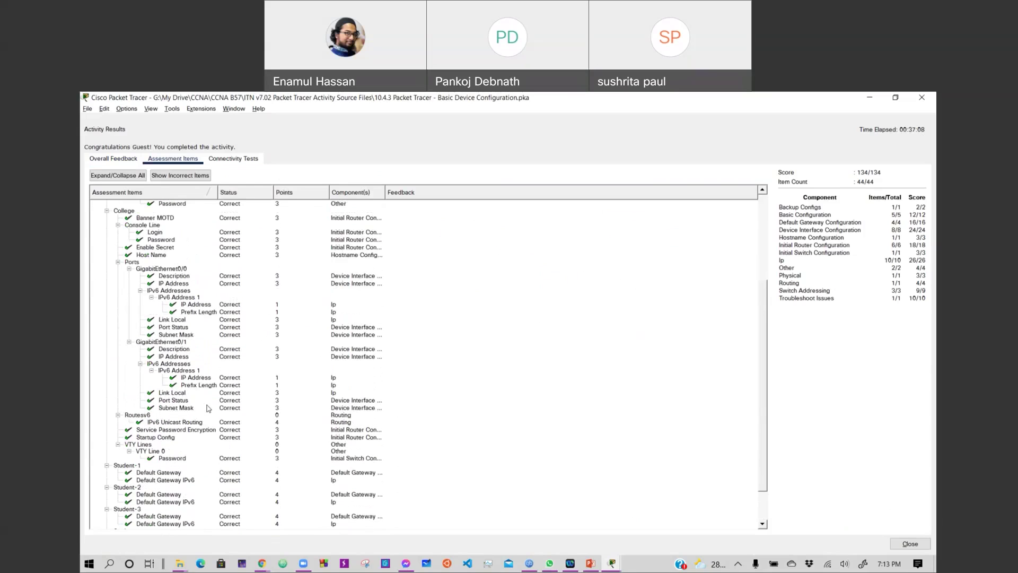
pyautogui.scroll(3, 208, 408)
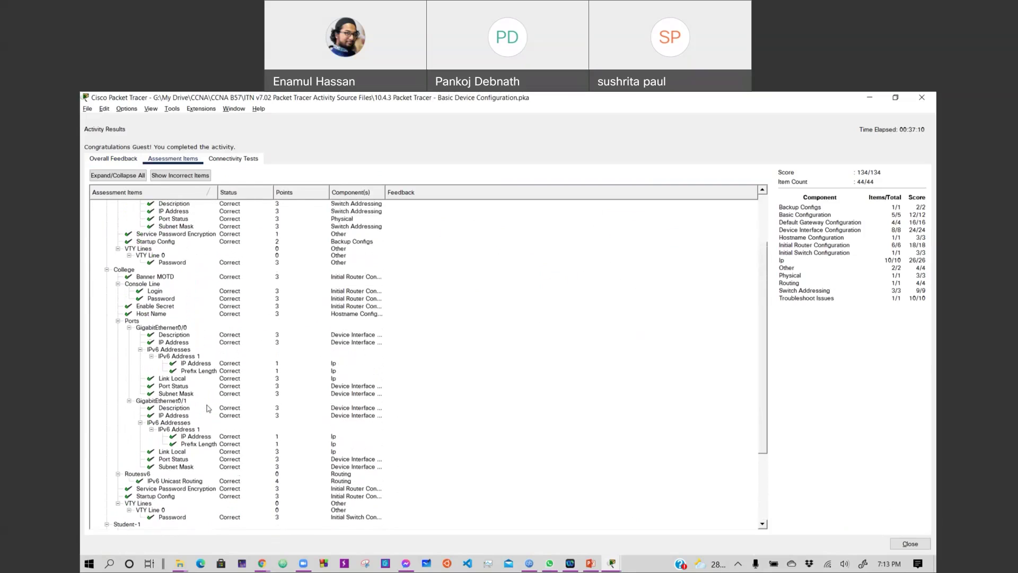
pyautogui.scroll(-1, 209, 407)
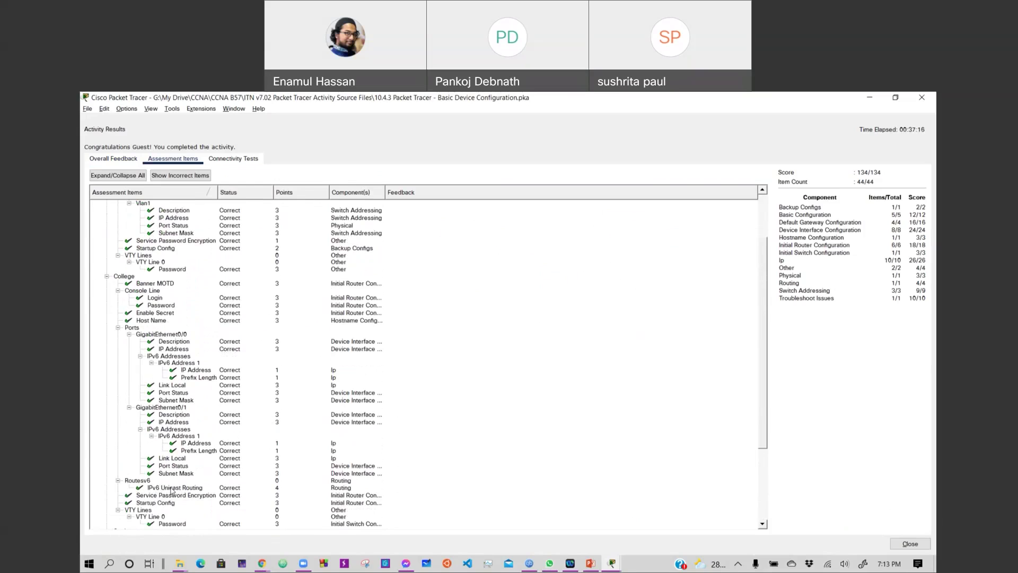
pyautogui.scroll(3, 224, 473)
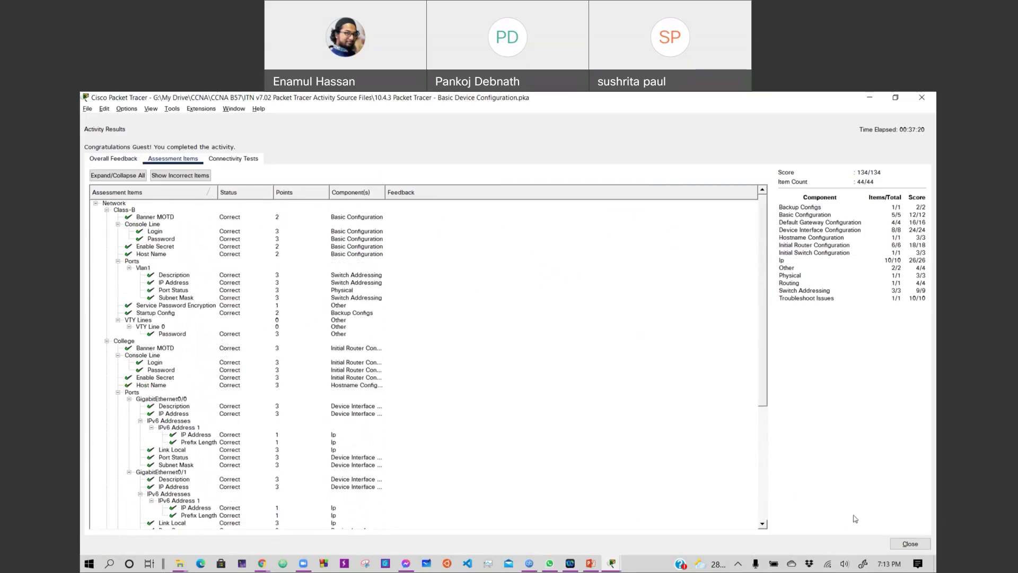
pyautogui.click(908, 543)
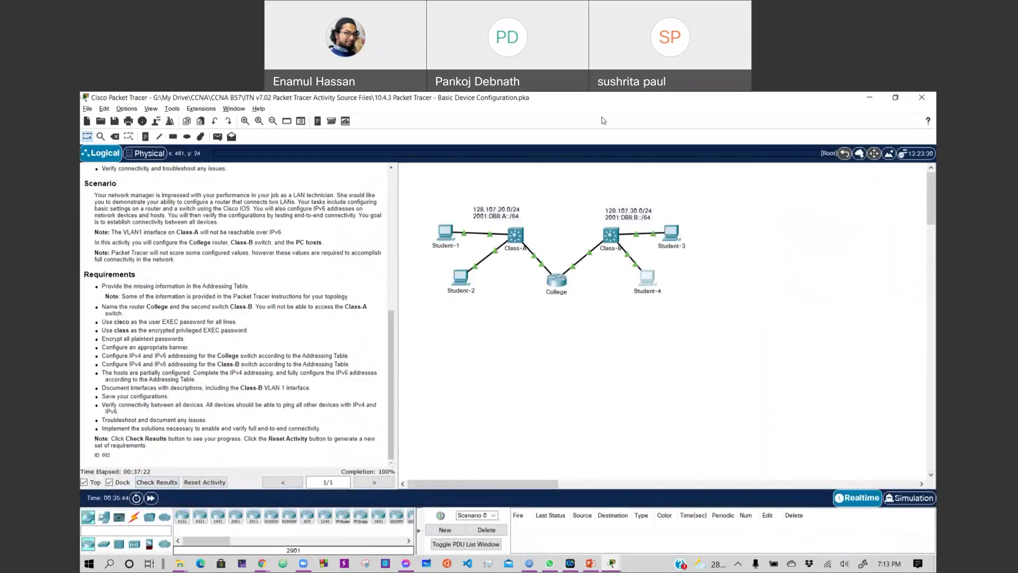